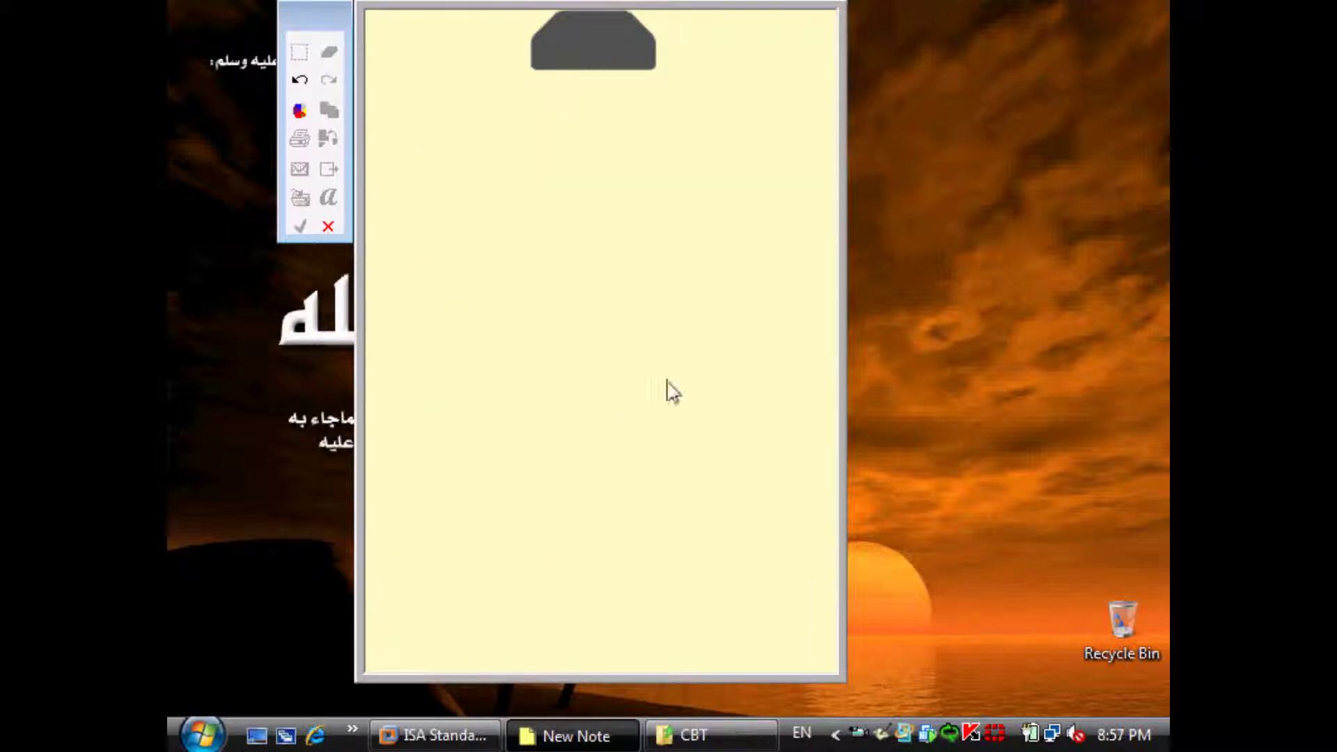
- Switch to the ISA Standard virtual machine and unlock it by entering the Administrator account password
left_click(435, 735)
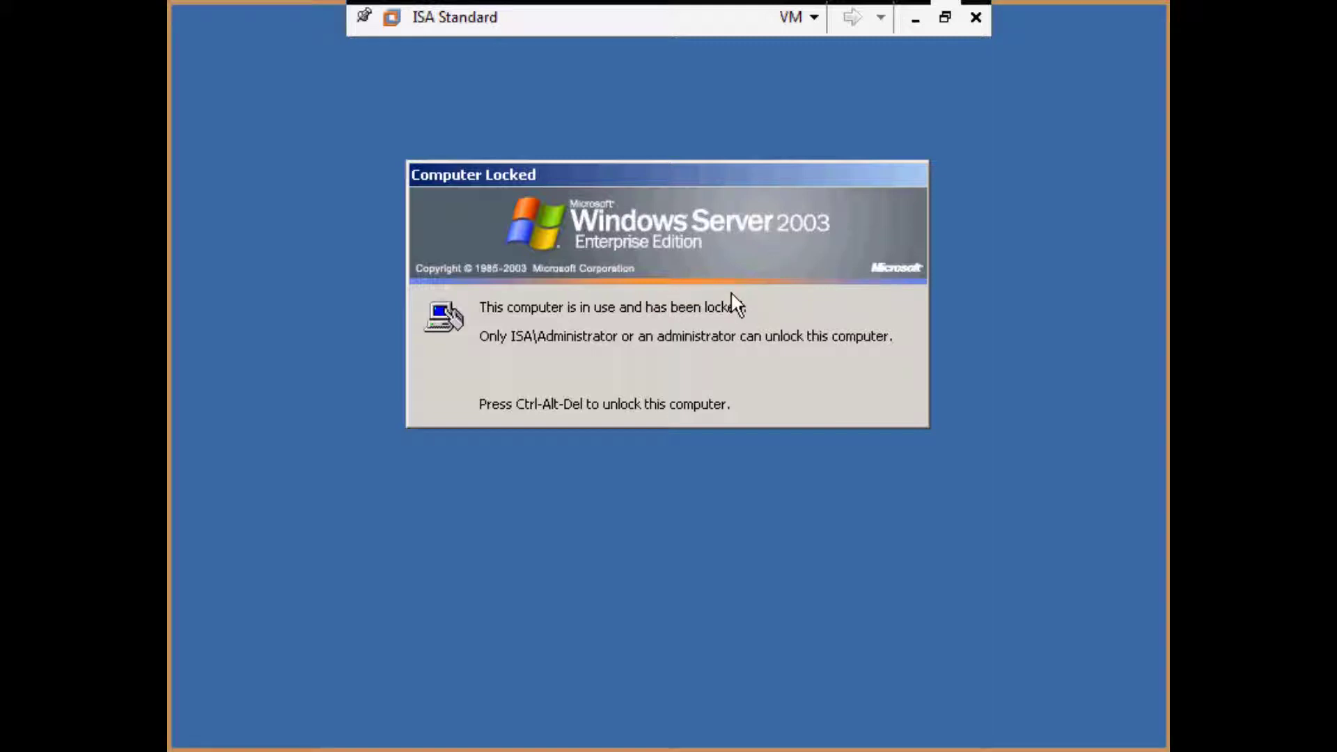
key("ctrl+alt+Insert")
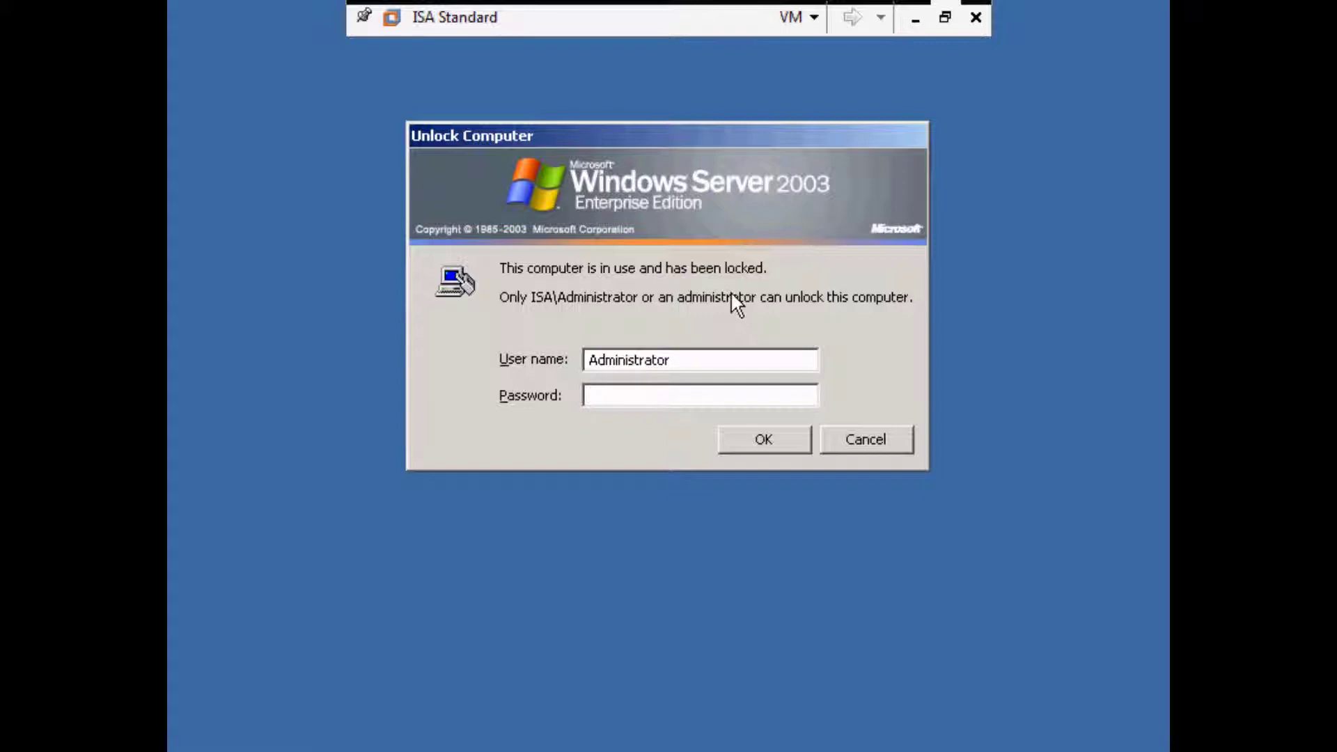
type("******")
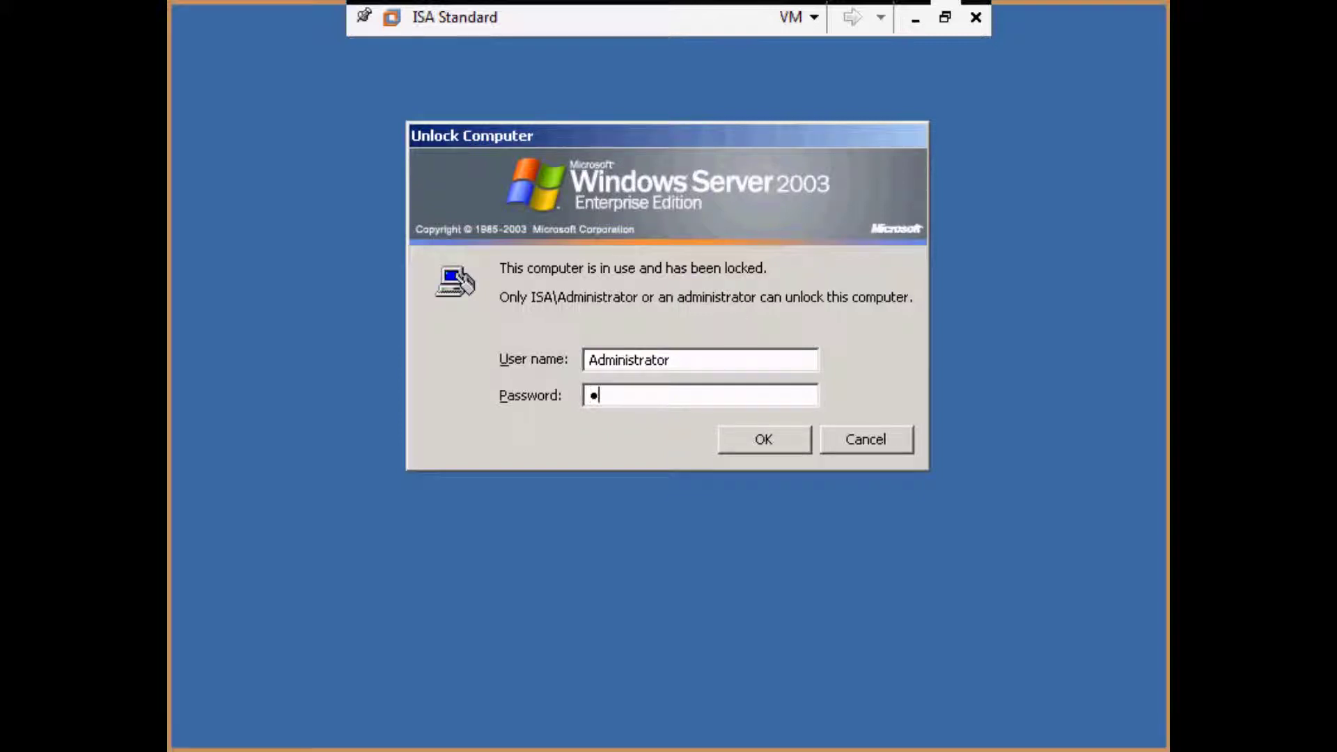
type("**")
key("Return")
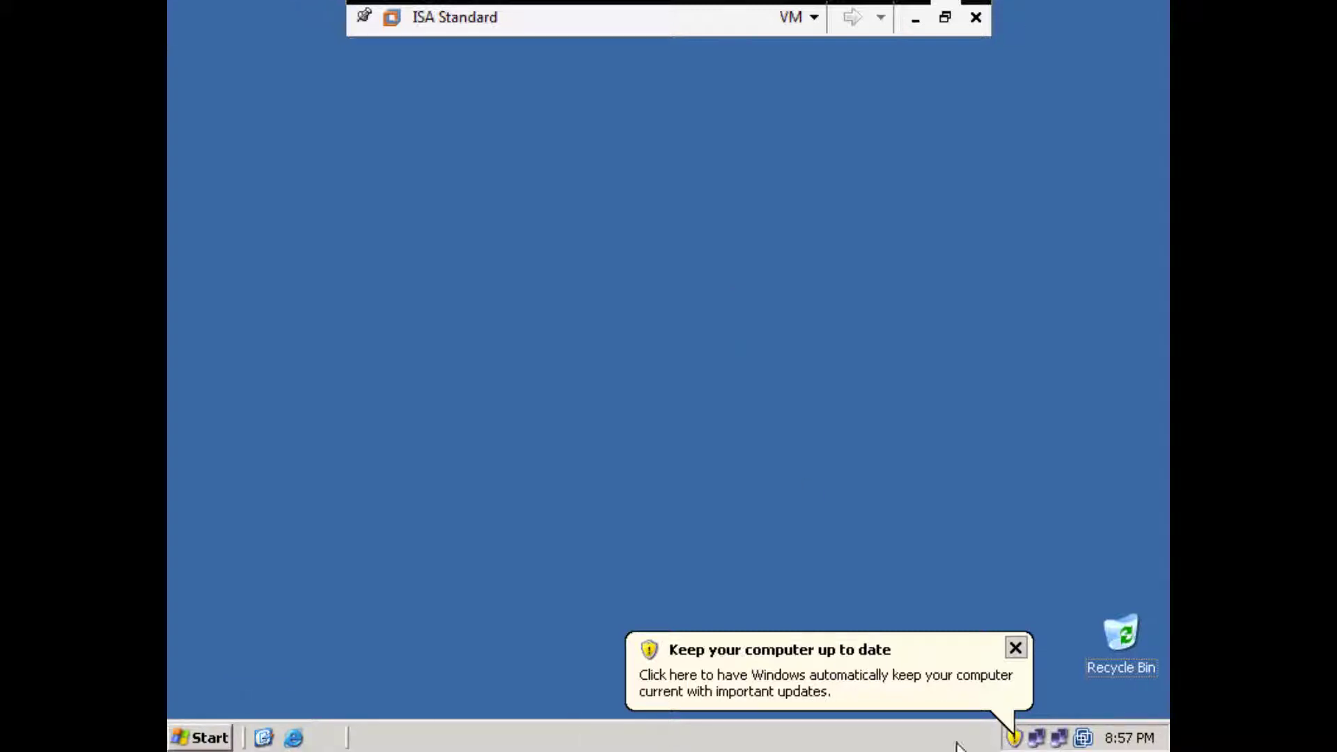
- Open the Network Connections window of the server
left_click(209, 738)
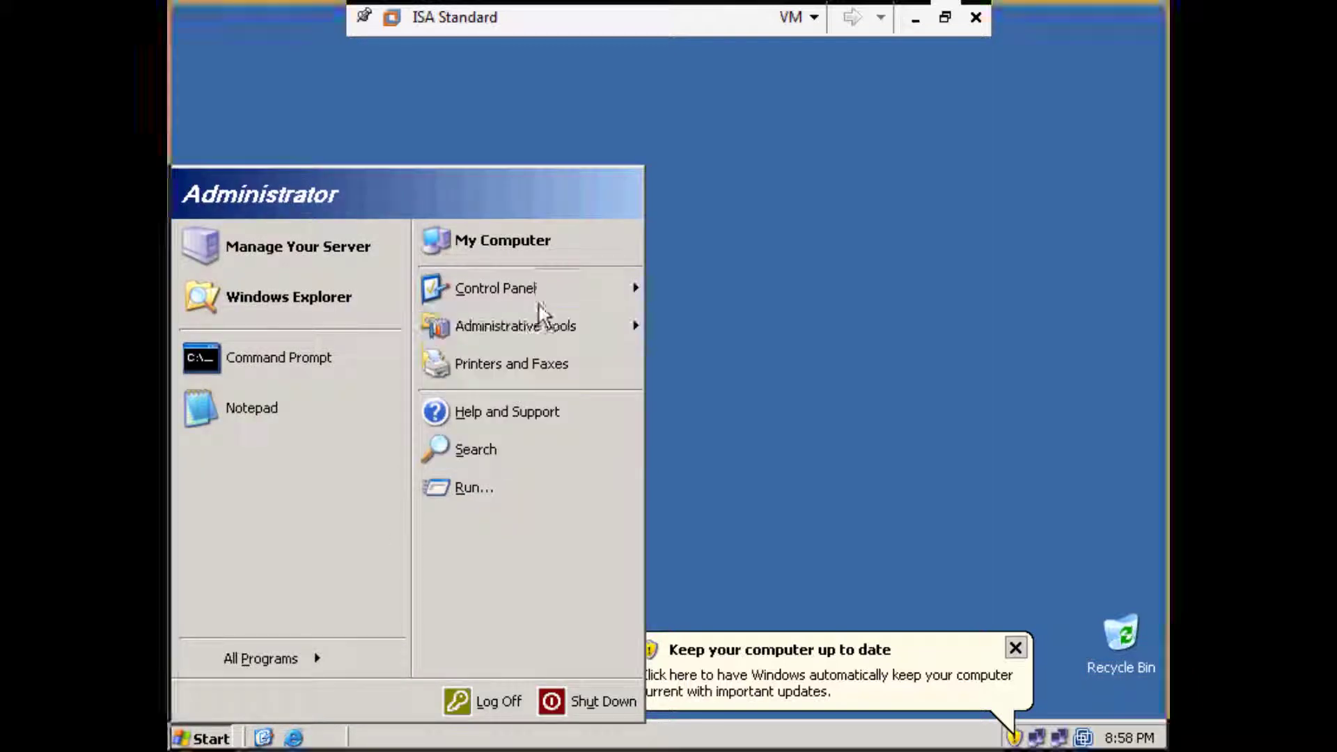
mouse_move(539, 301)
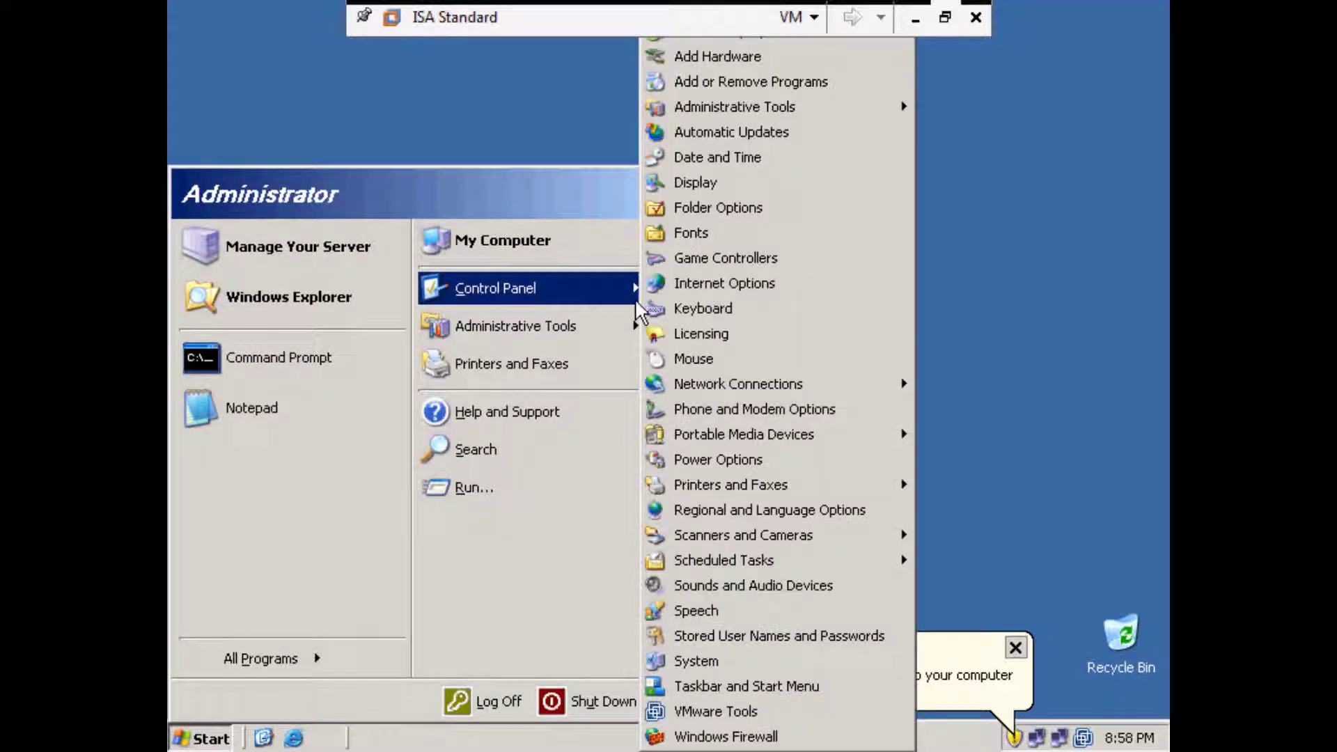
right_click(729, 383)
left_click(742, 399)
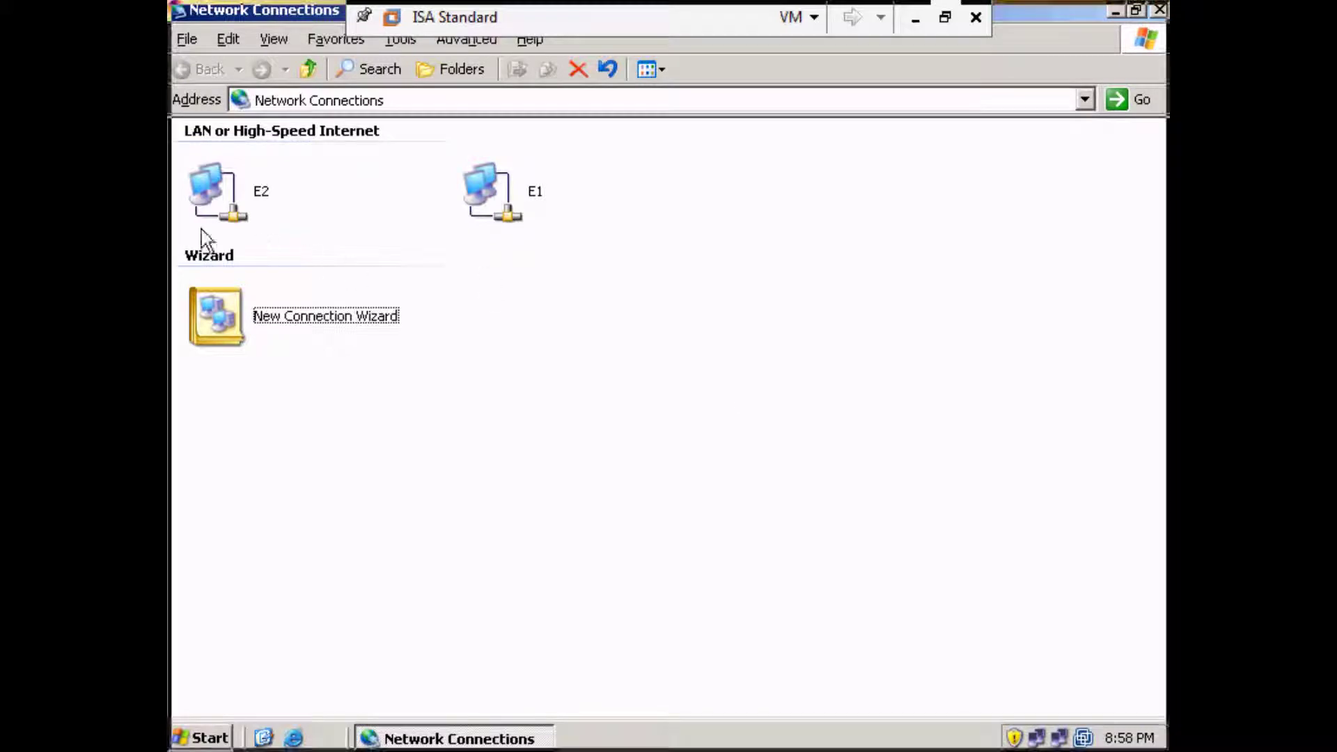
- Give the E1 connection the static IP address 192.168.1.100 with subnet mask 255.255.255.0 and apply its properties
left_click(524, 209)
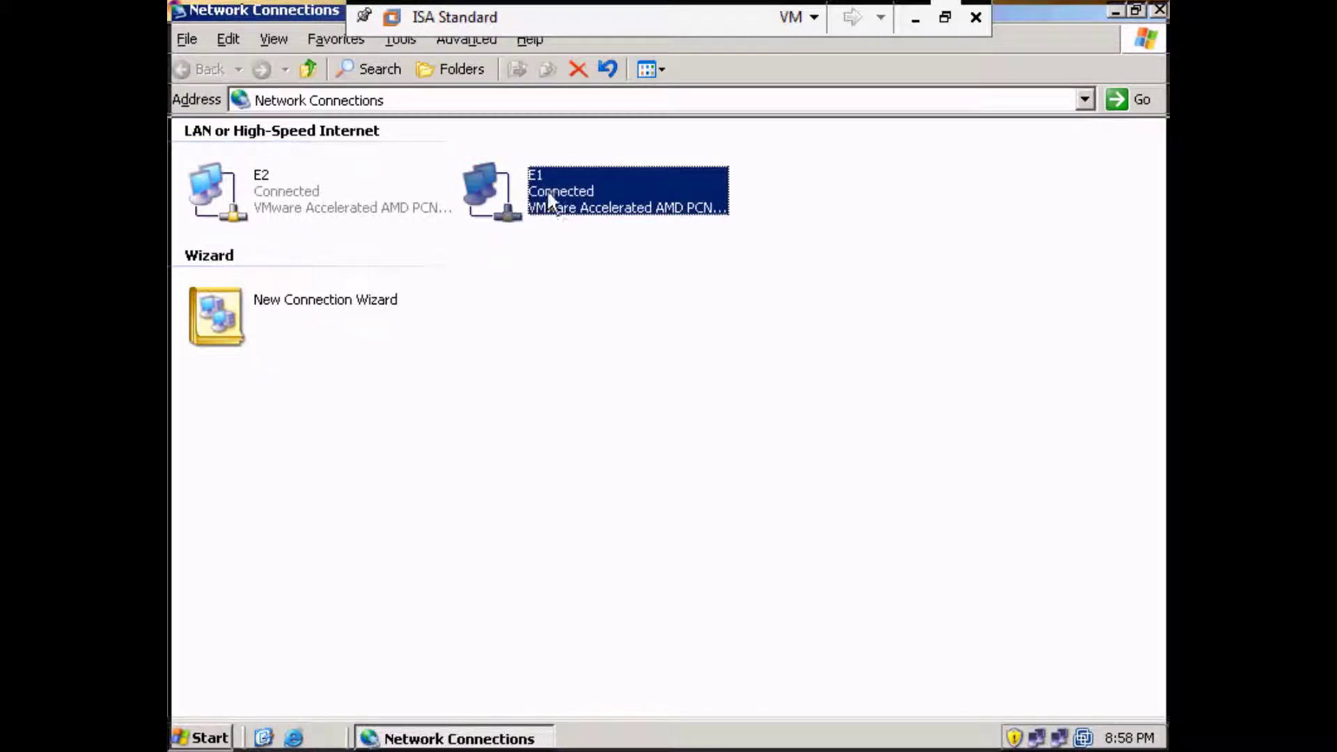
right_click(547, 190)
left_click(634, 403)
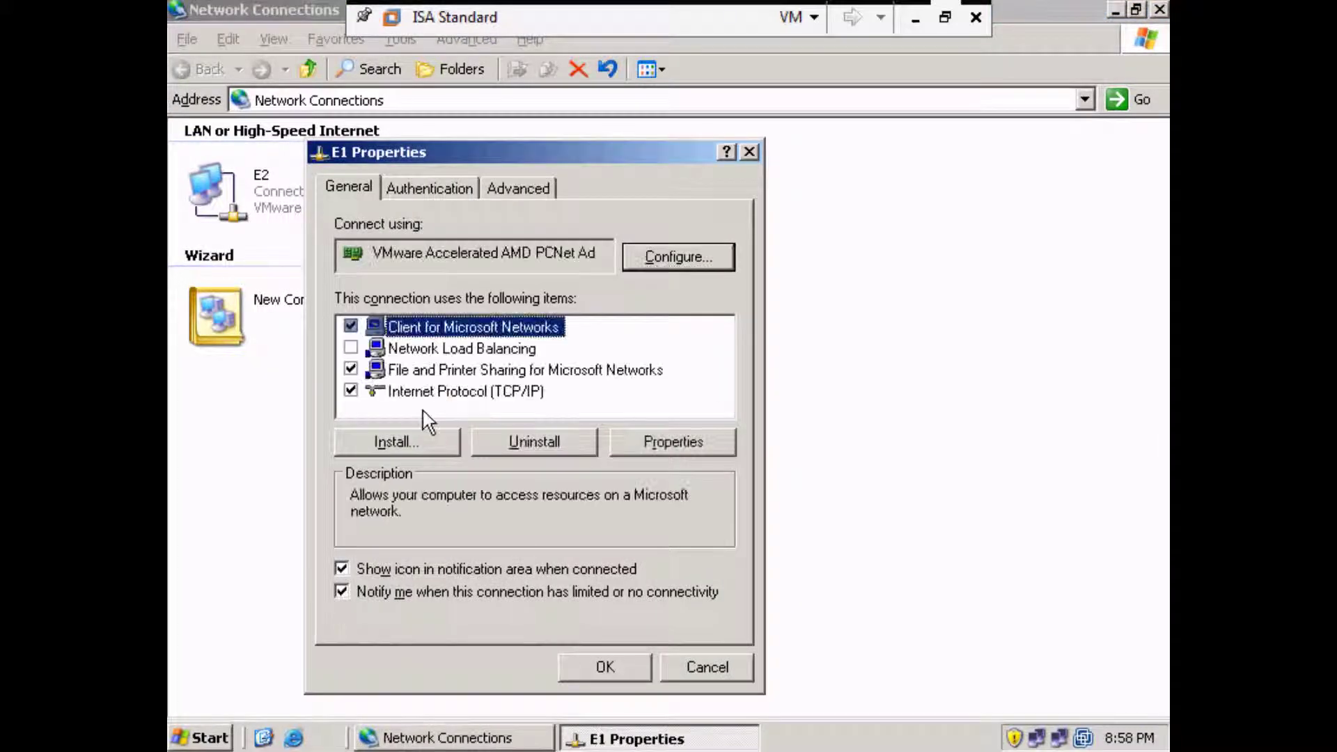
double_click(436, 390)
left_click(437, 339)
left_click(623, 370)
type("192.1")
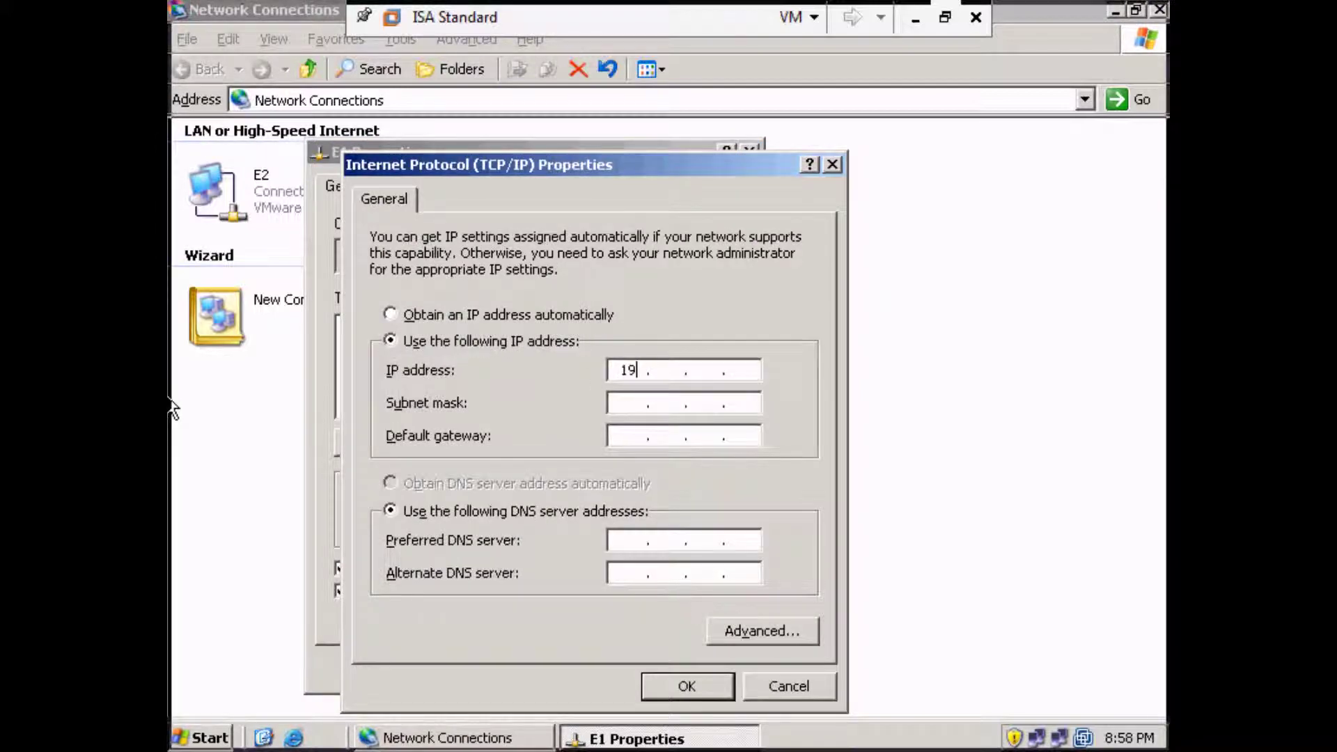
type("68.1.100")
key("Tab")
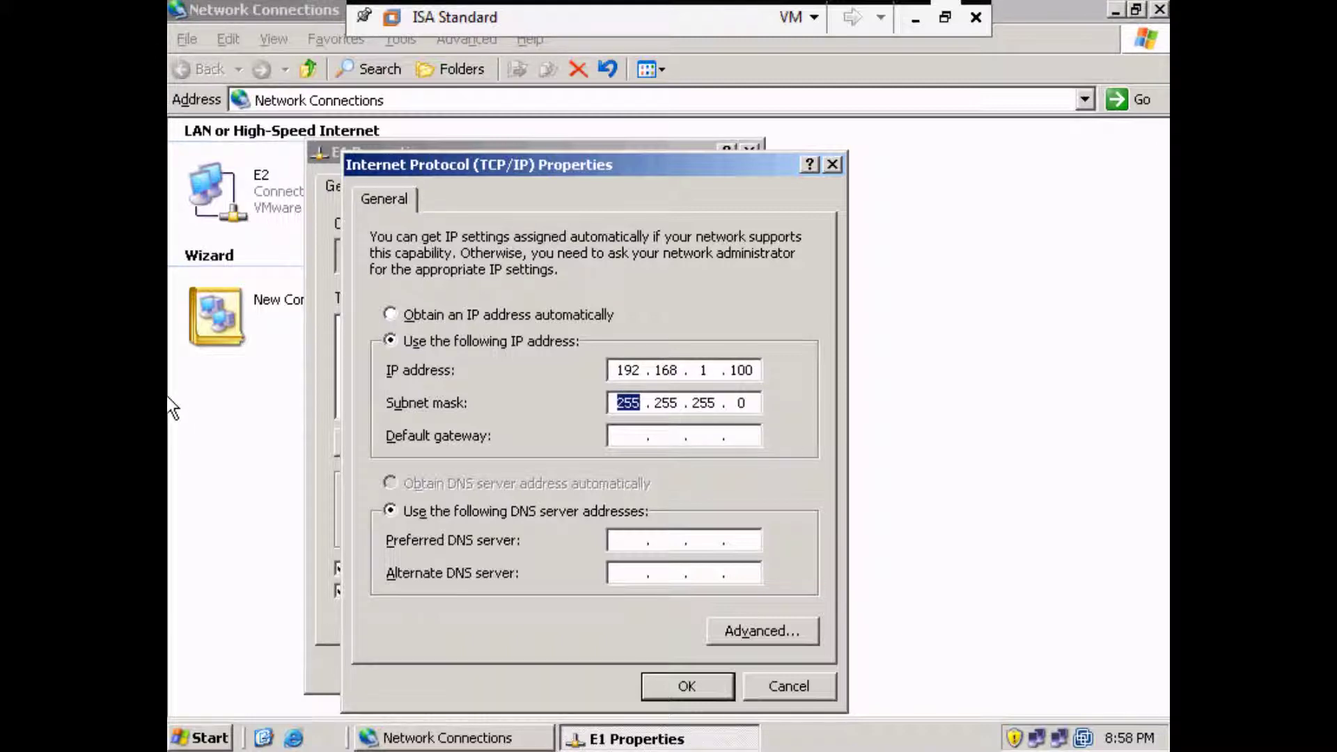
left_click(687, 687)
left_click(597, 665)
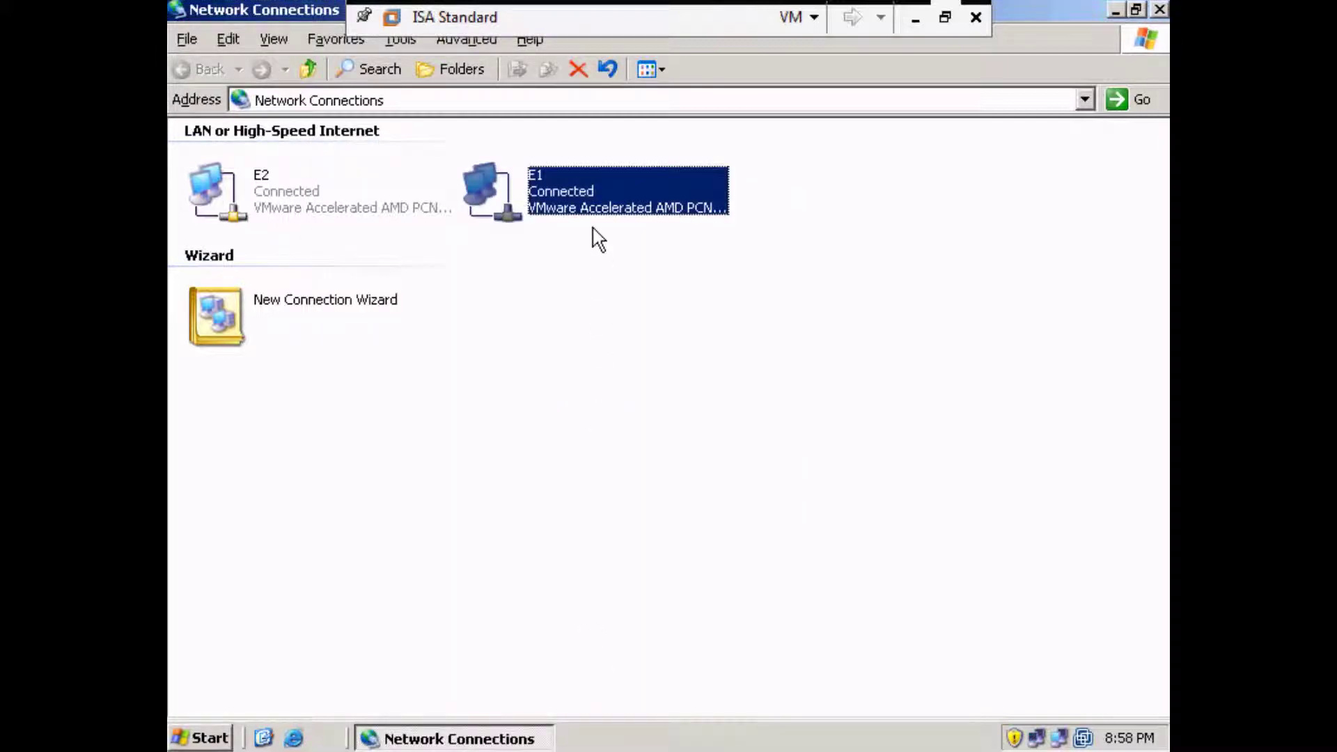
- Rename the E1 connection to "Internal (192.168.1.100)"
right_click(594, 198)
left_click(655, 358)
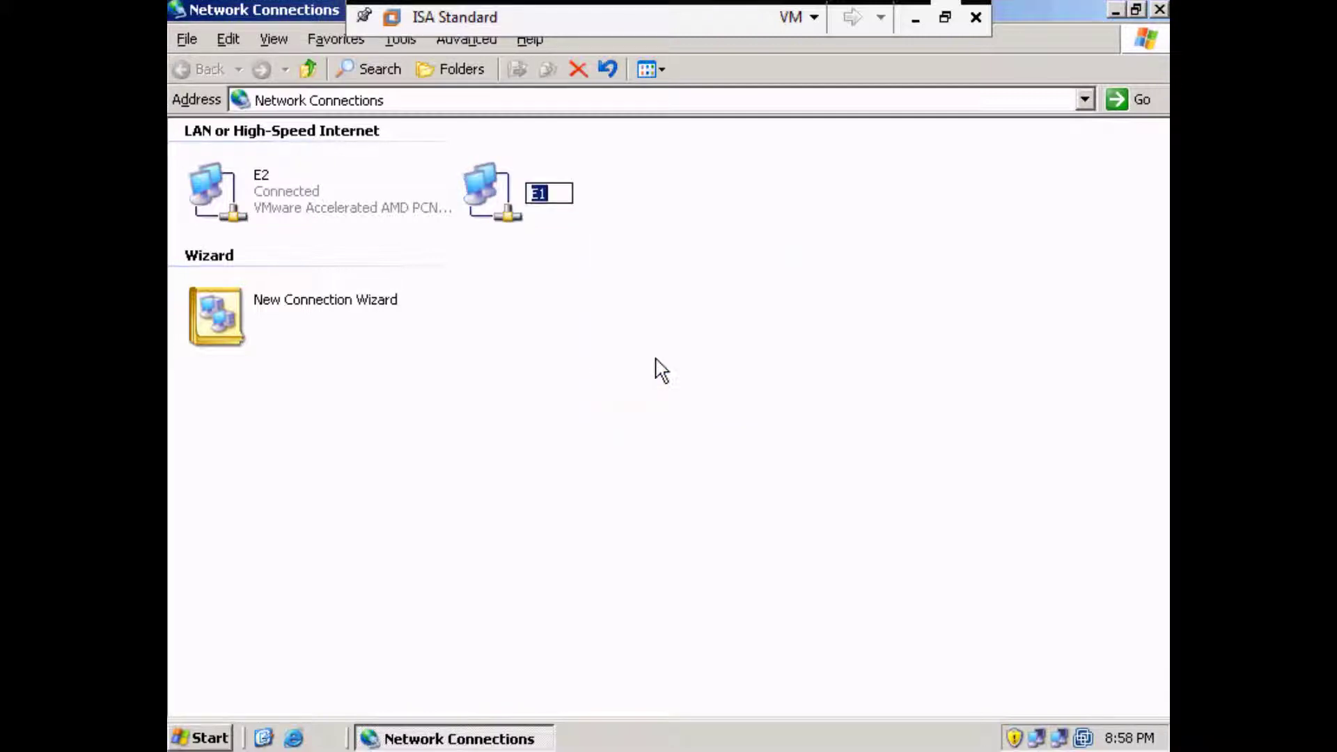
type("Inte")
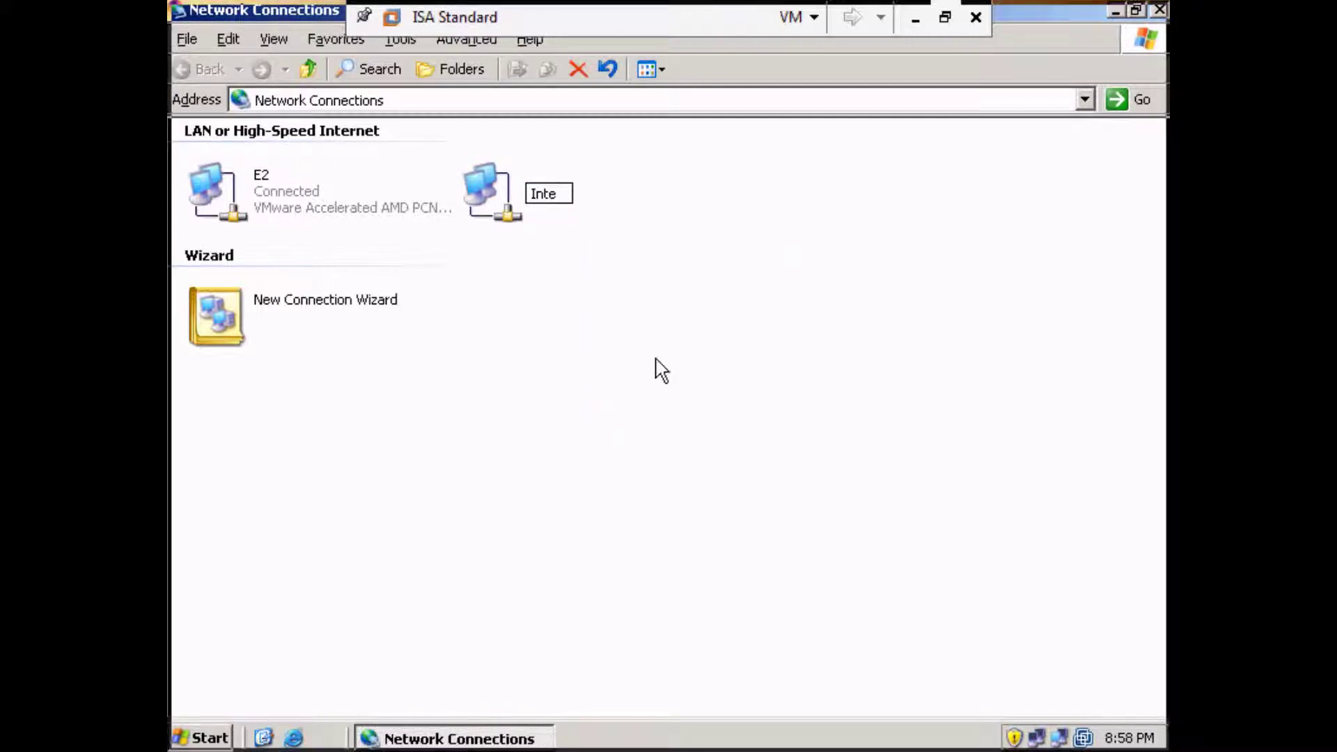
type("rnal (")
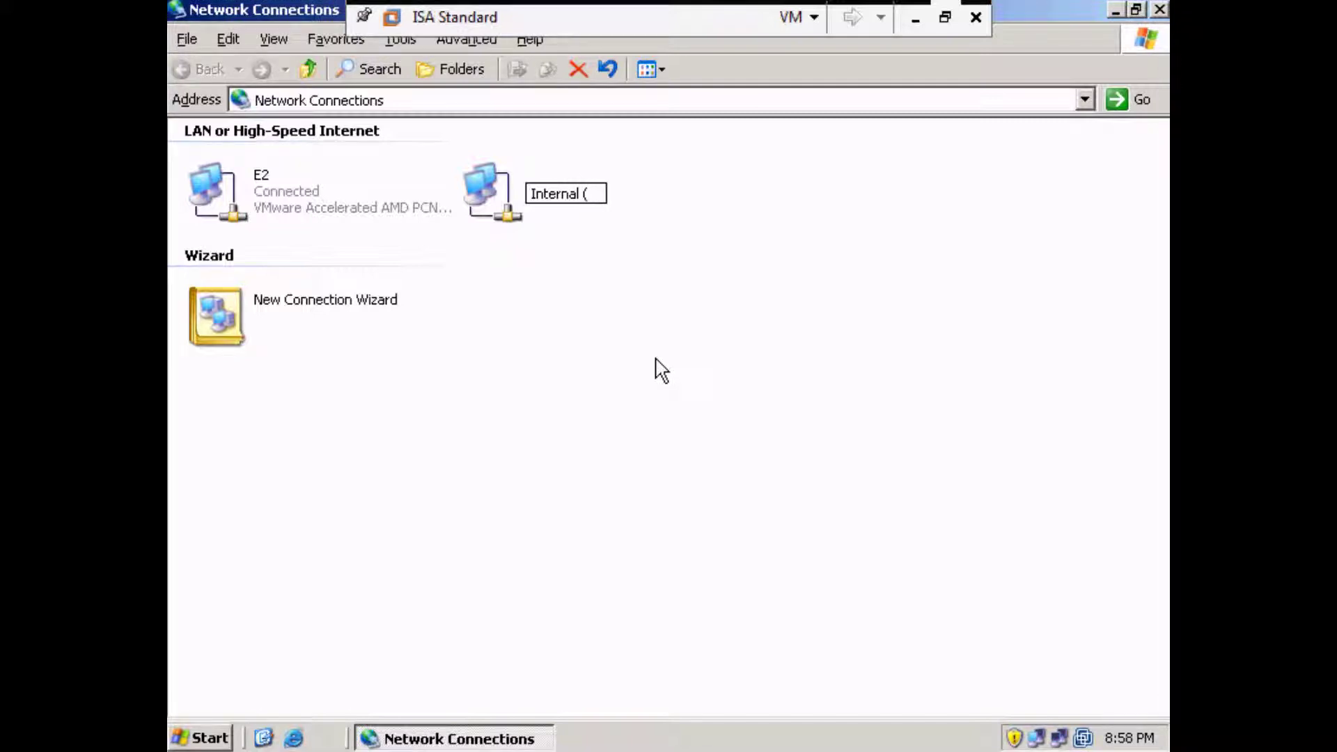
type("192.16")
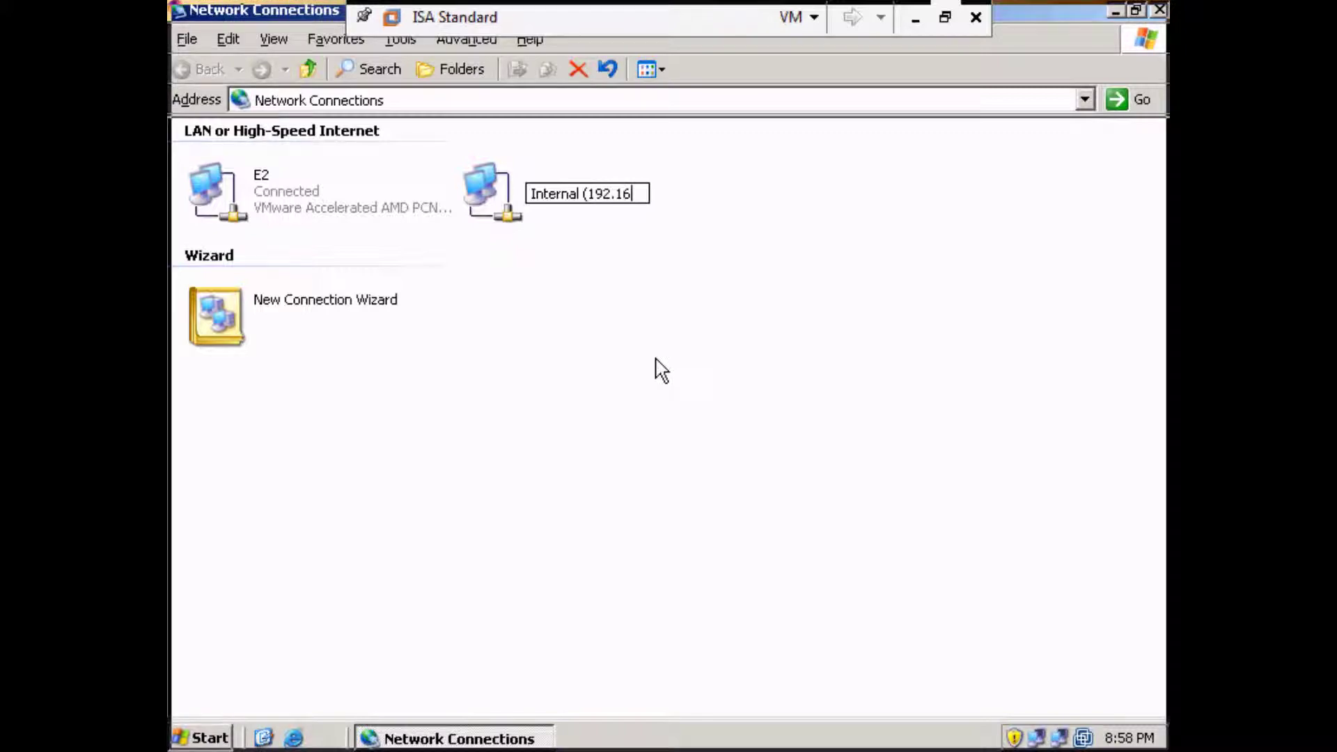
type("8.1.")
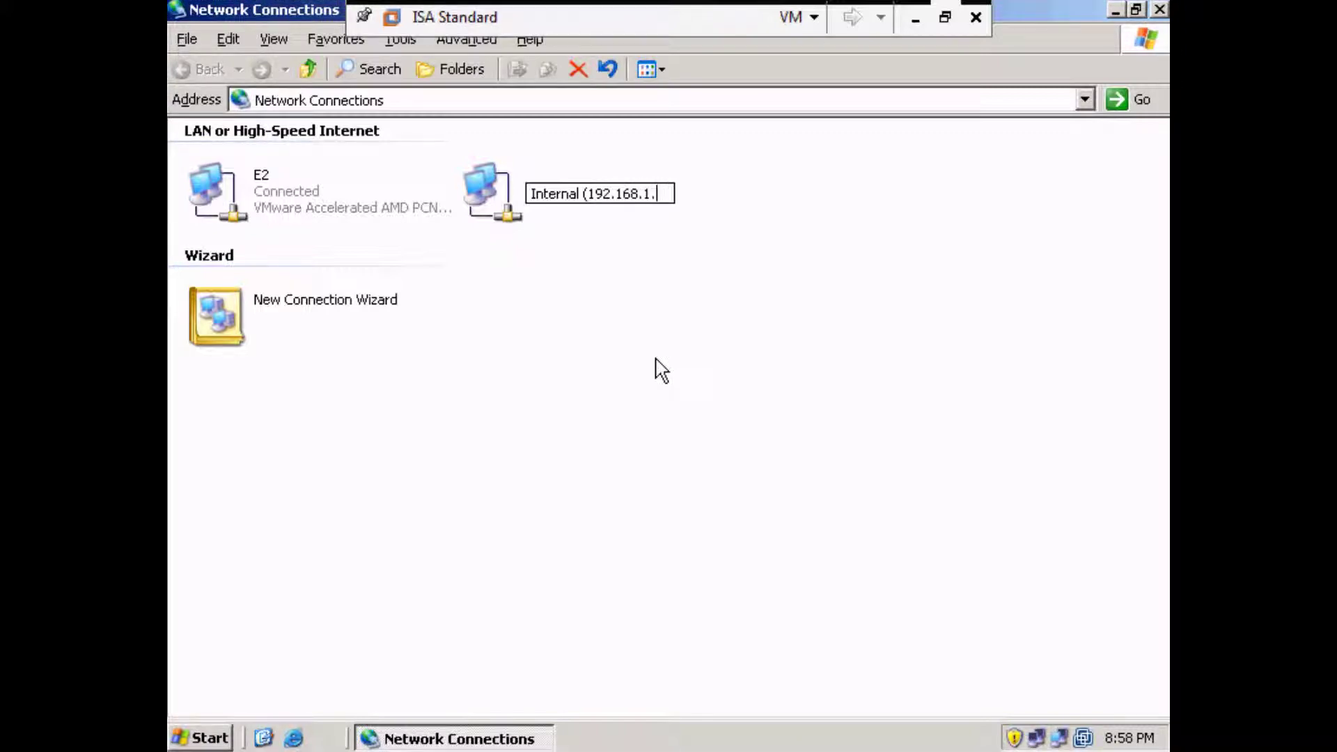
type("100)")
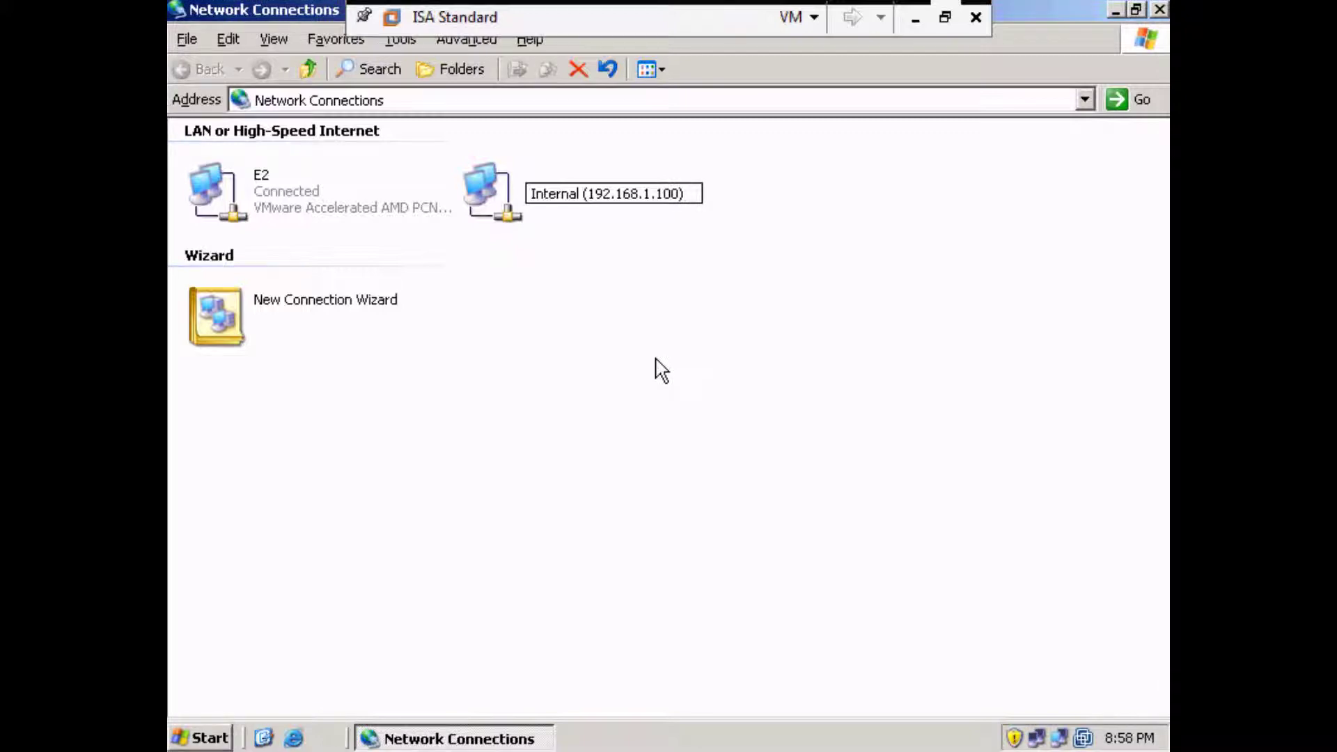
key("Return")
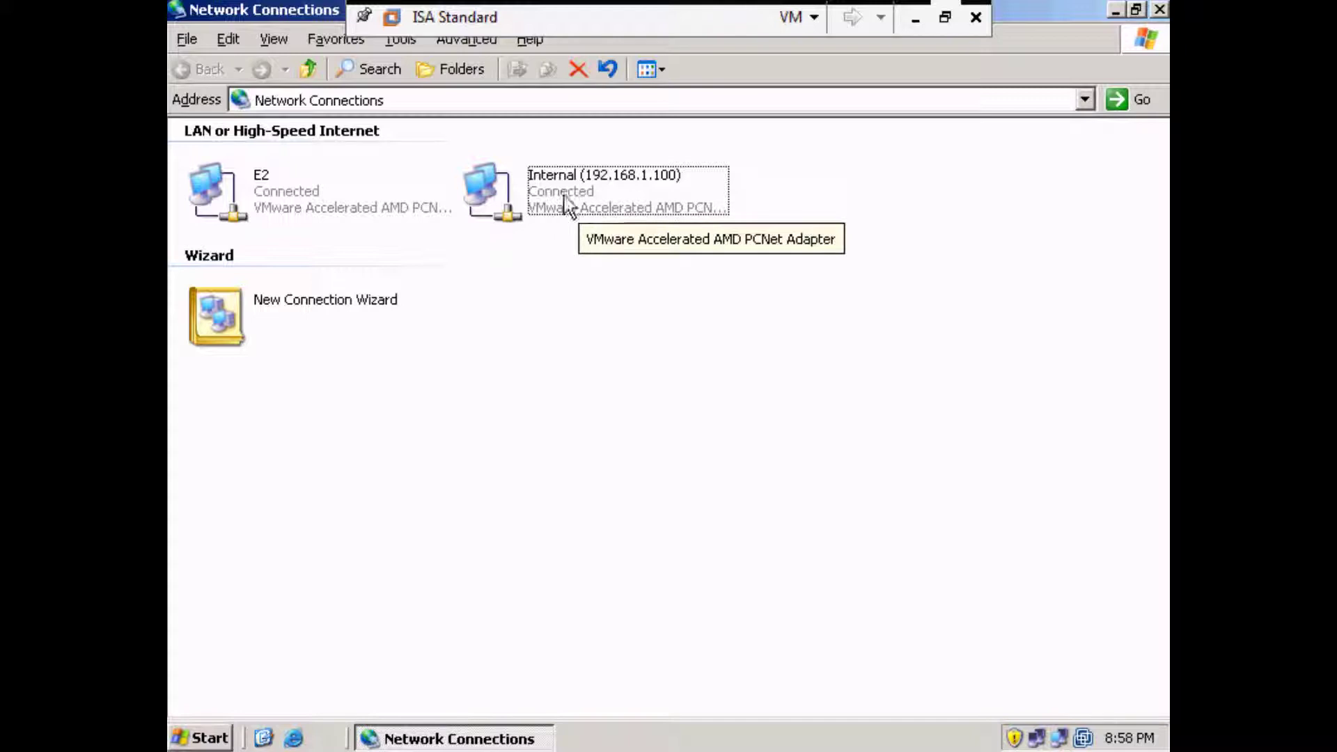
- Set a static IP address of 41.196.20.67 with subnet mask 255.255.255.240 in the E2 connection's TCP/IP properties
right_click(303, 188)
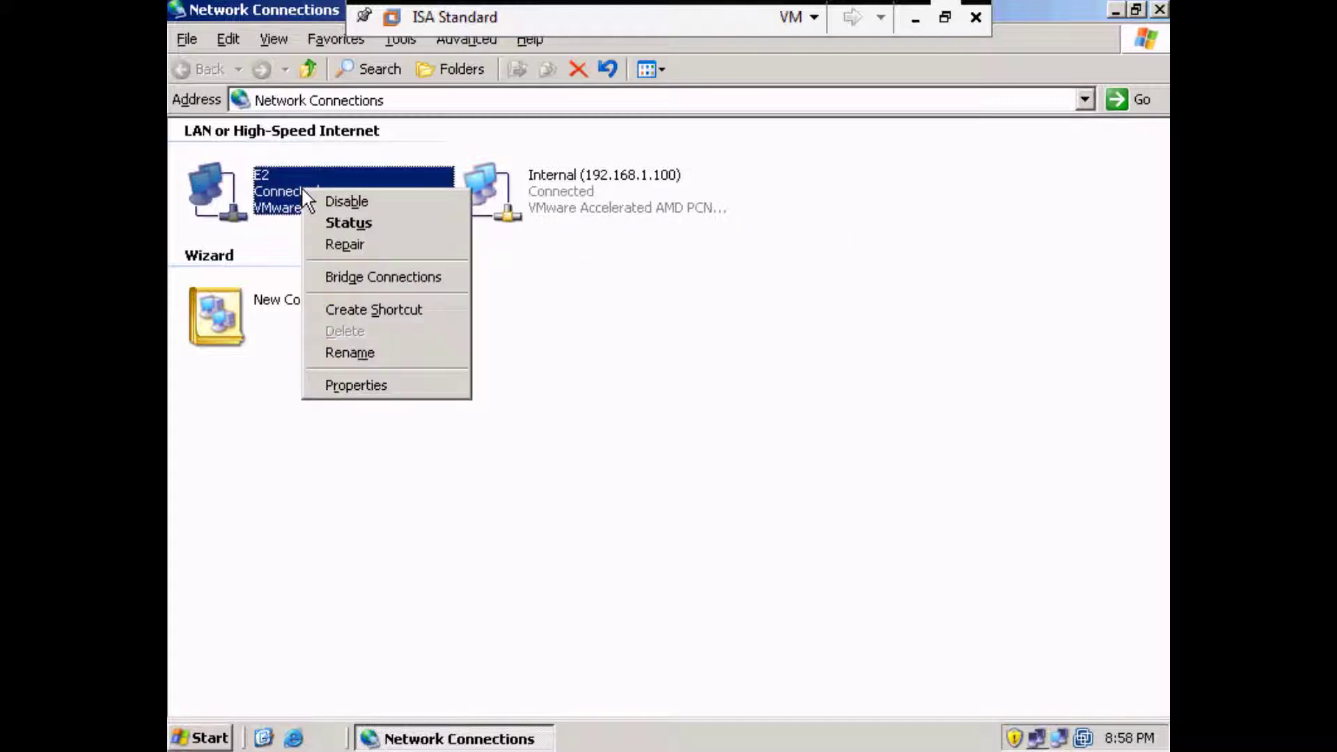
left_click(355, 387)
double_click(465, 408)
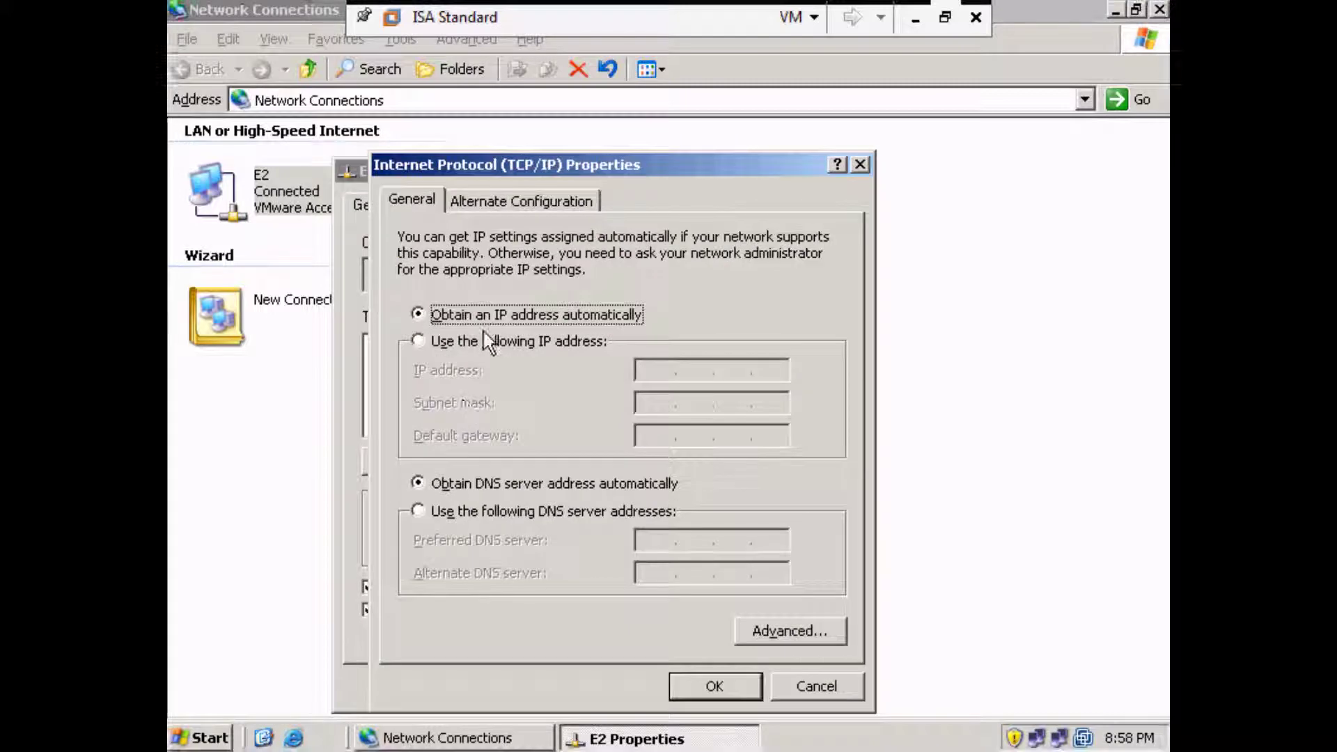
left_click(519, 342)
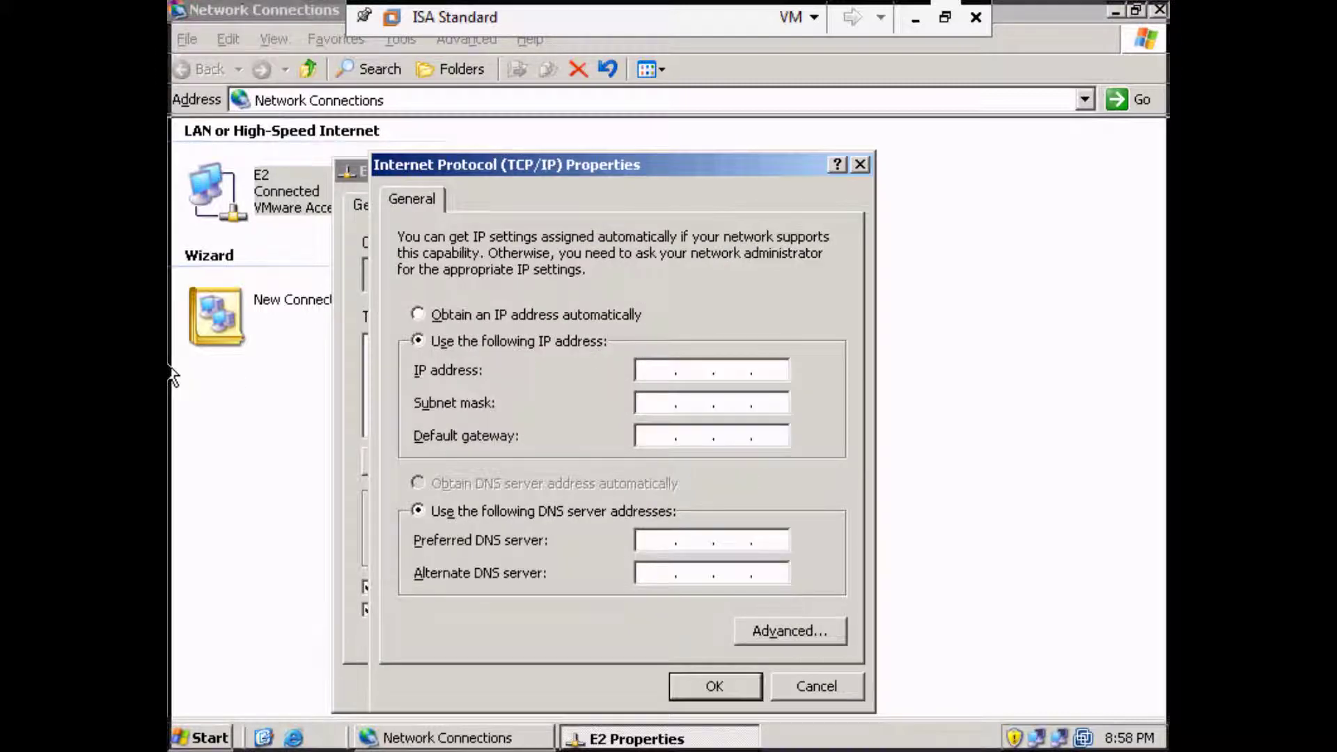
type("41.196.2")
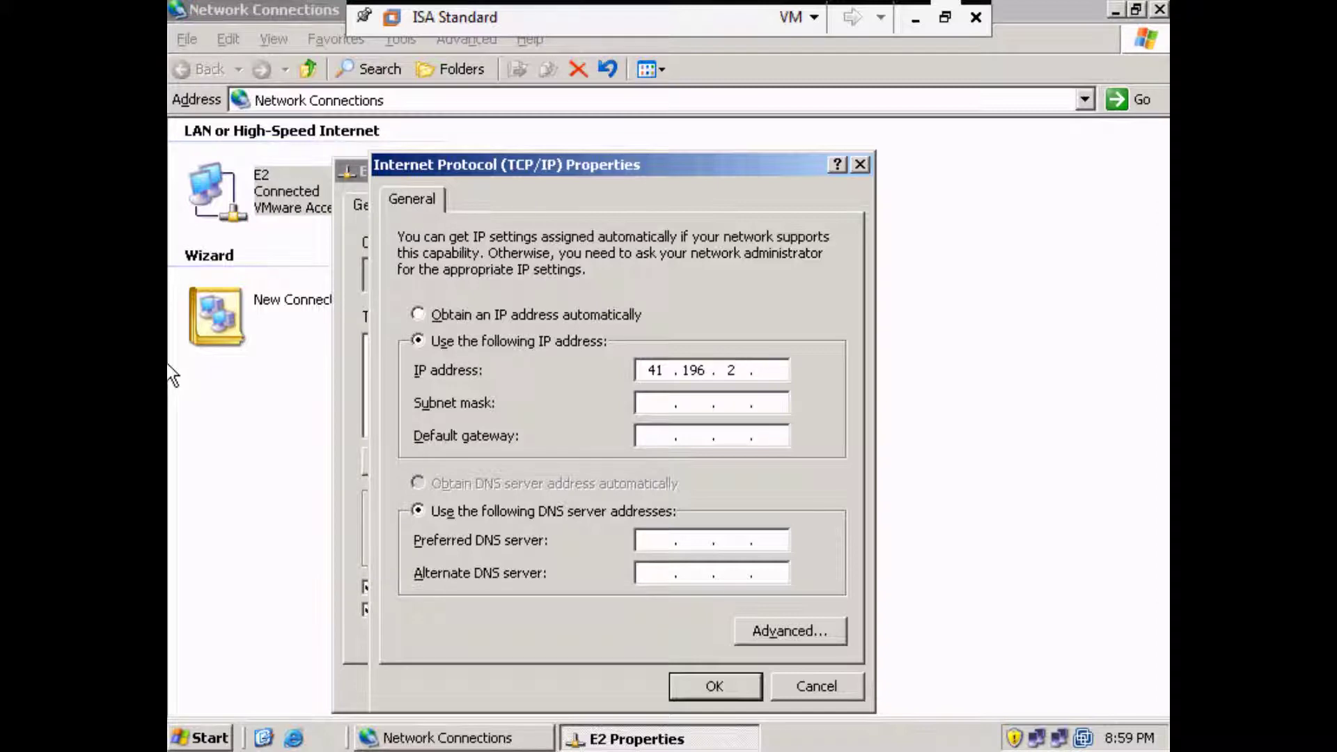
type("0.67")
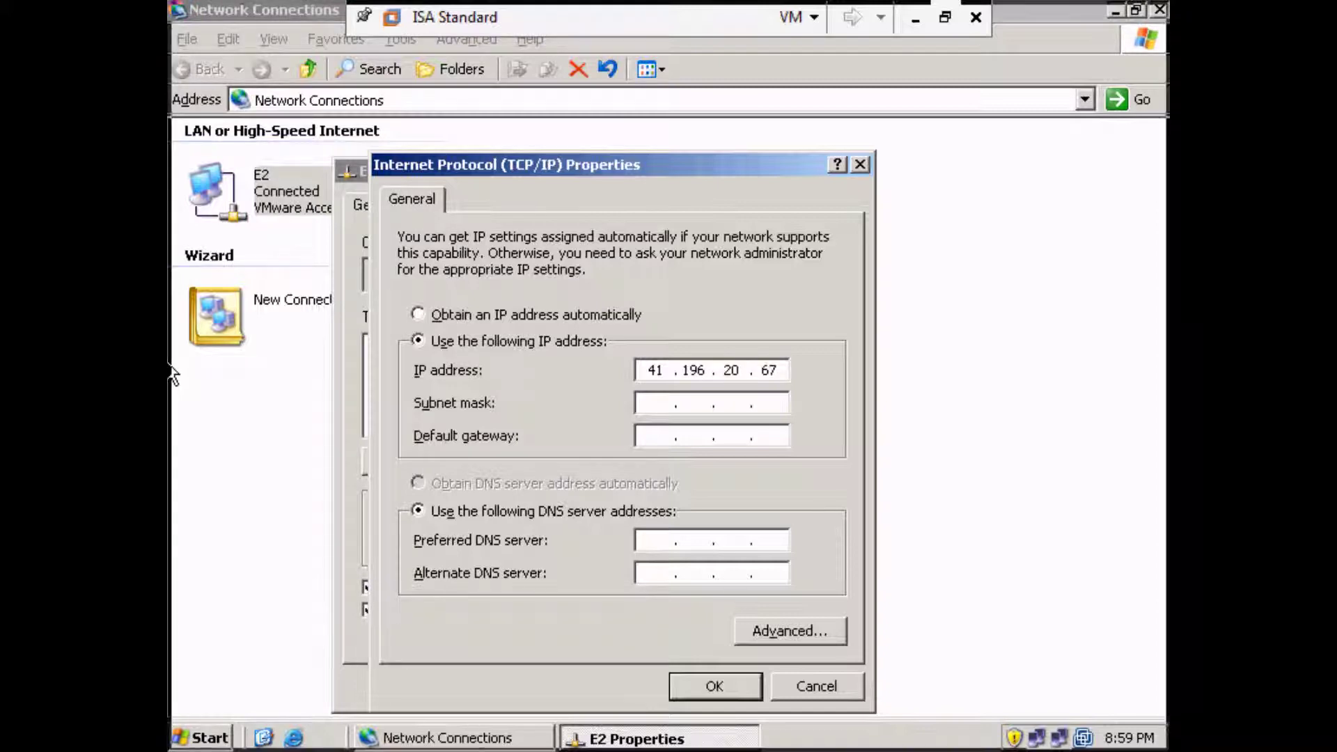
key("Tab")
type("255.0")
key("BackSpace")
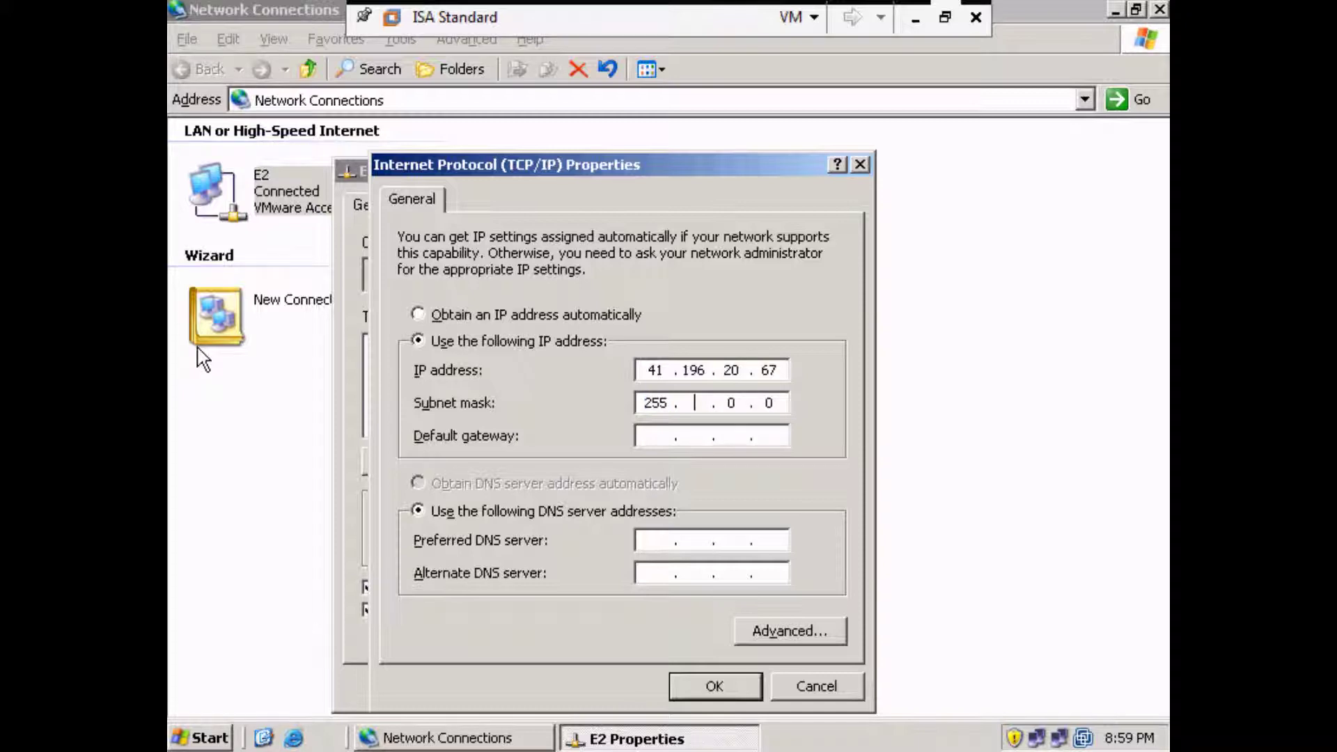
type("255 . 255 . 255 . 240")
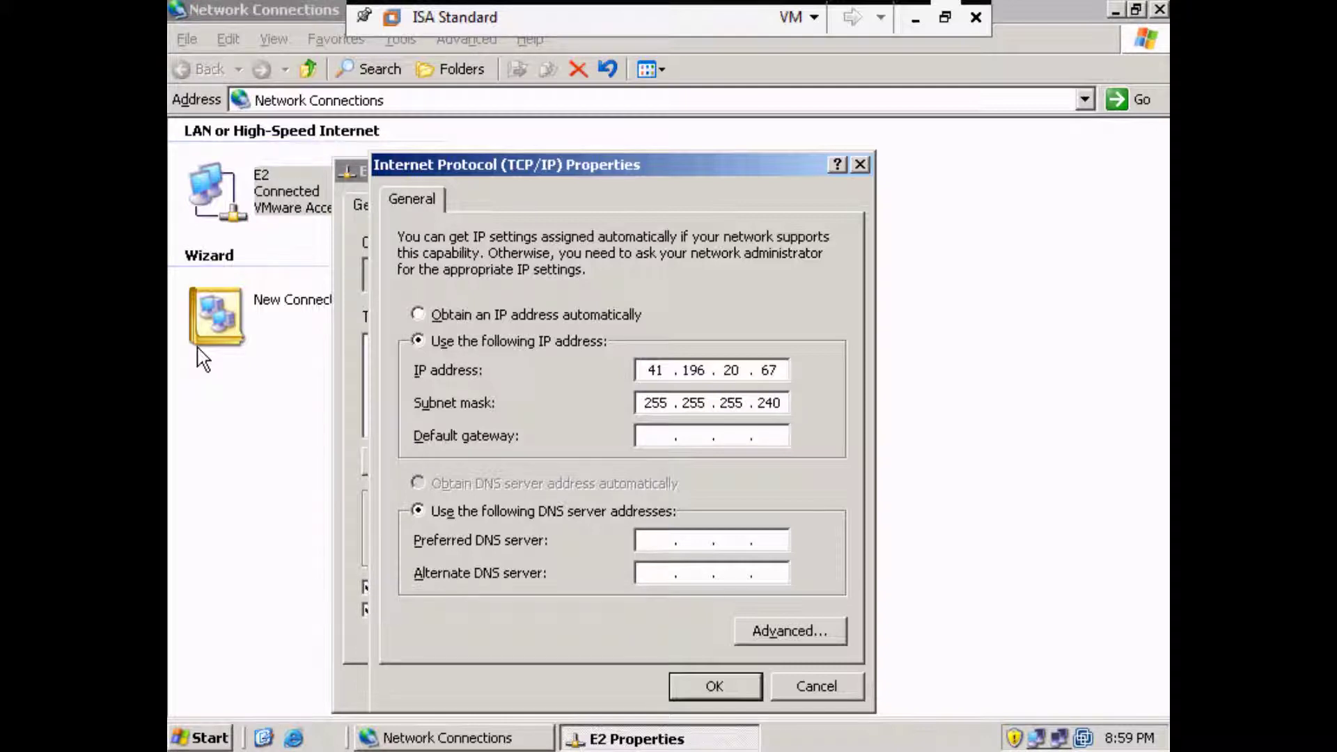
- Set E2's default gateway to 41.196.20.66 and apply the connection's properties
left_click(647, 435)
type("41.2")
key("BackSpace")
type("196 . 20 ")
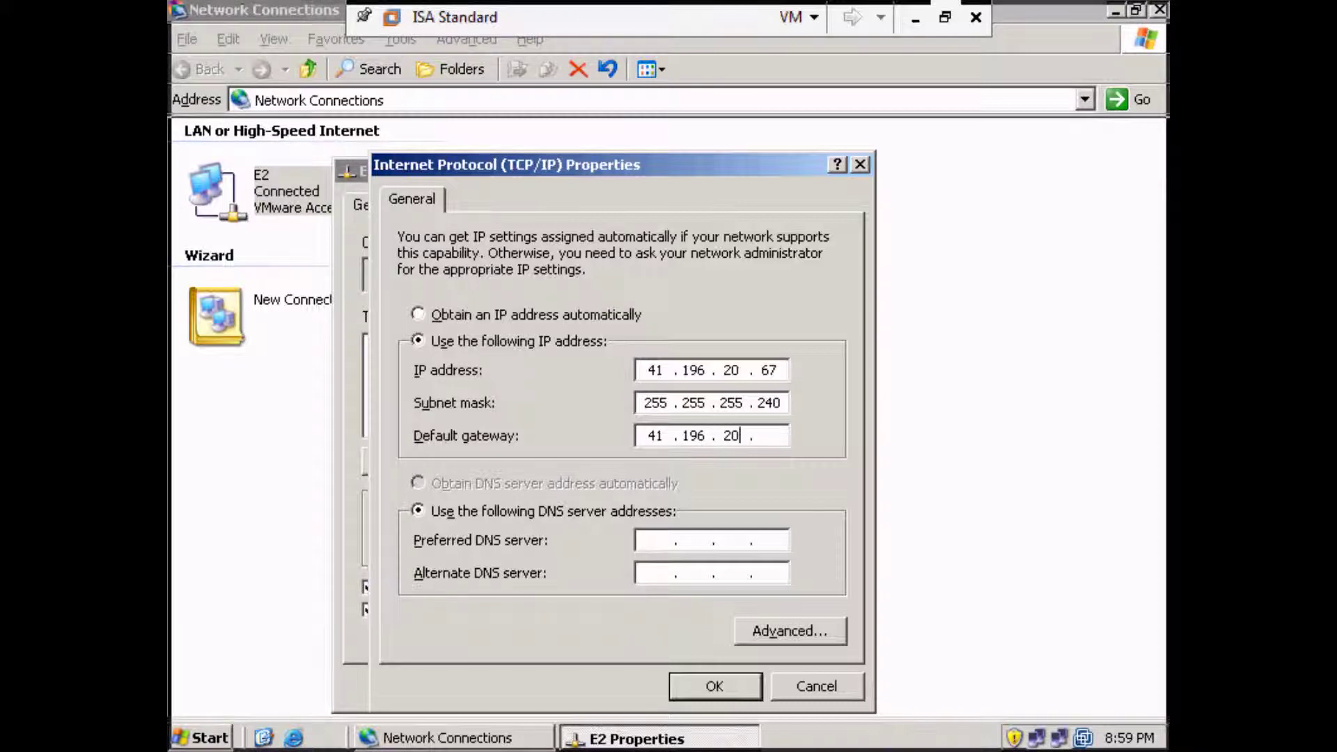
type(". 66")
left_click(707, 687)
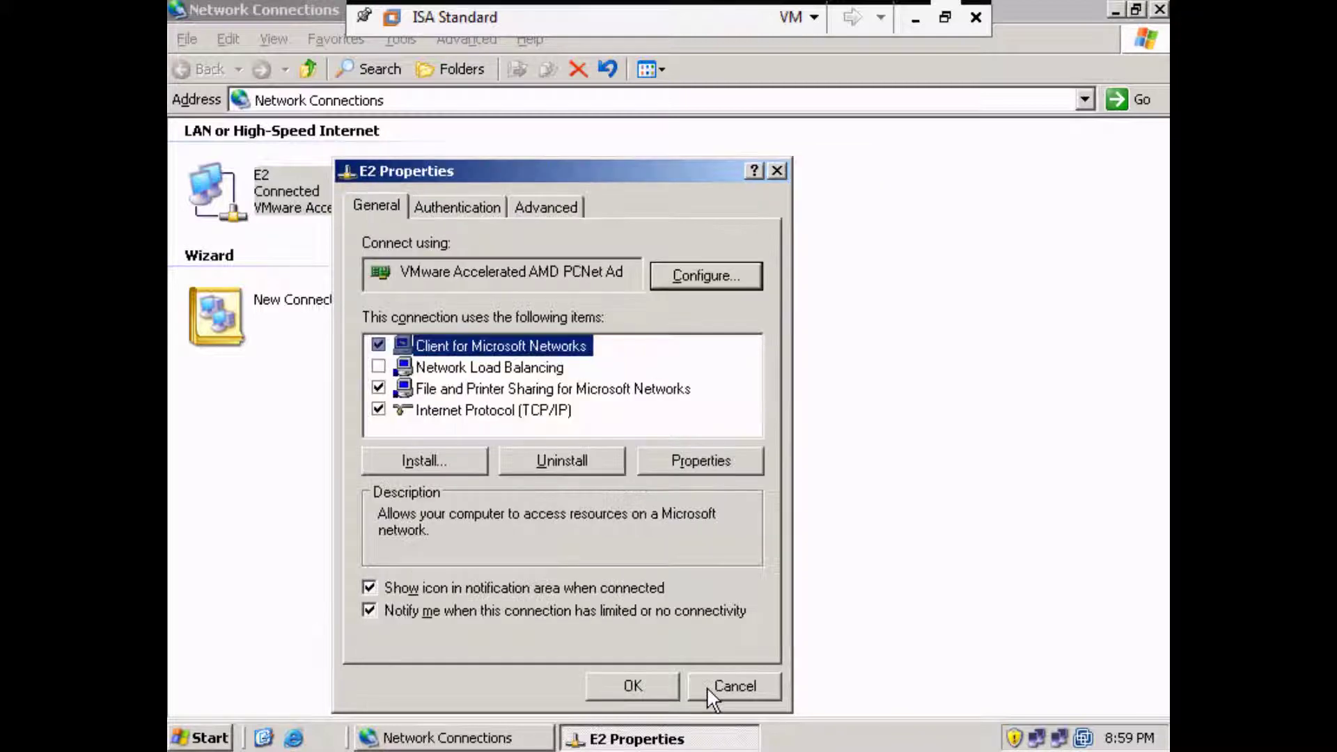
left_click(612, 685)
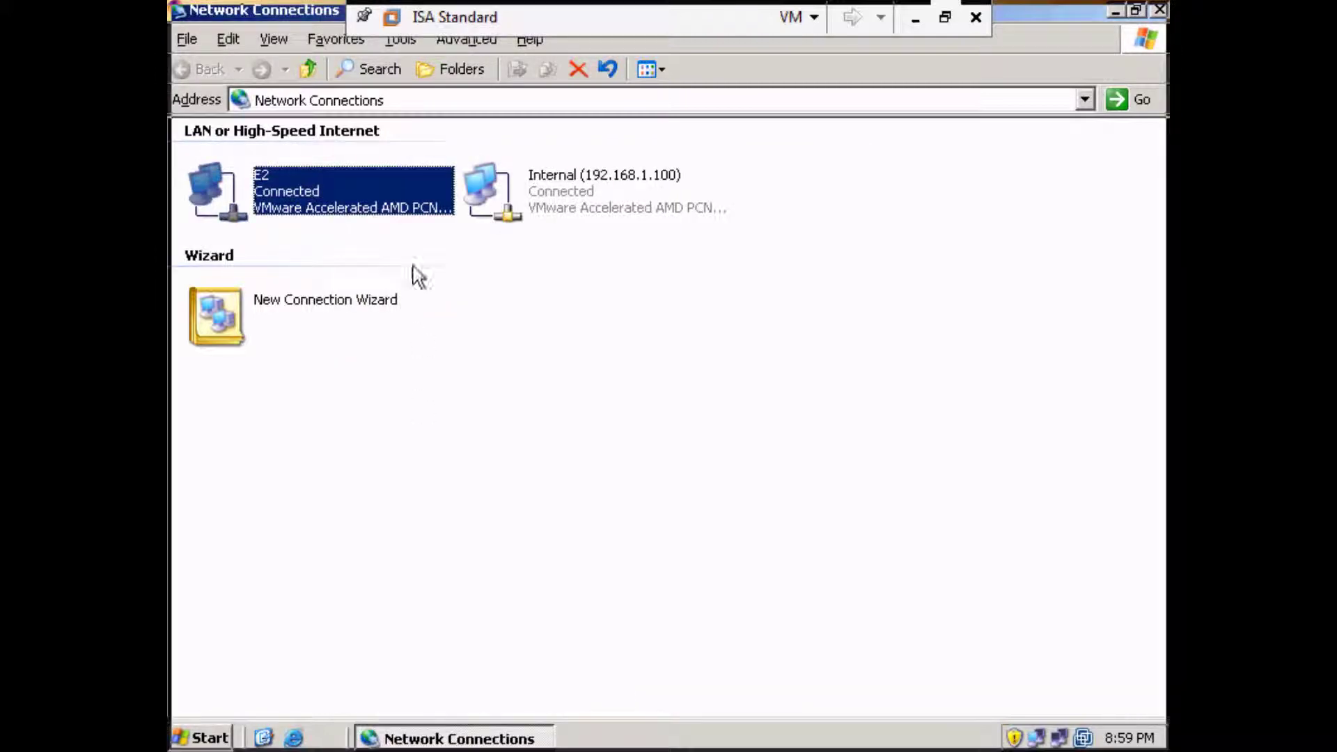
right_click(372, 183)
left_click(433, 352)
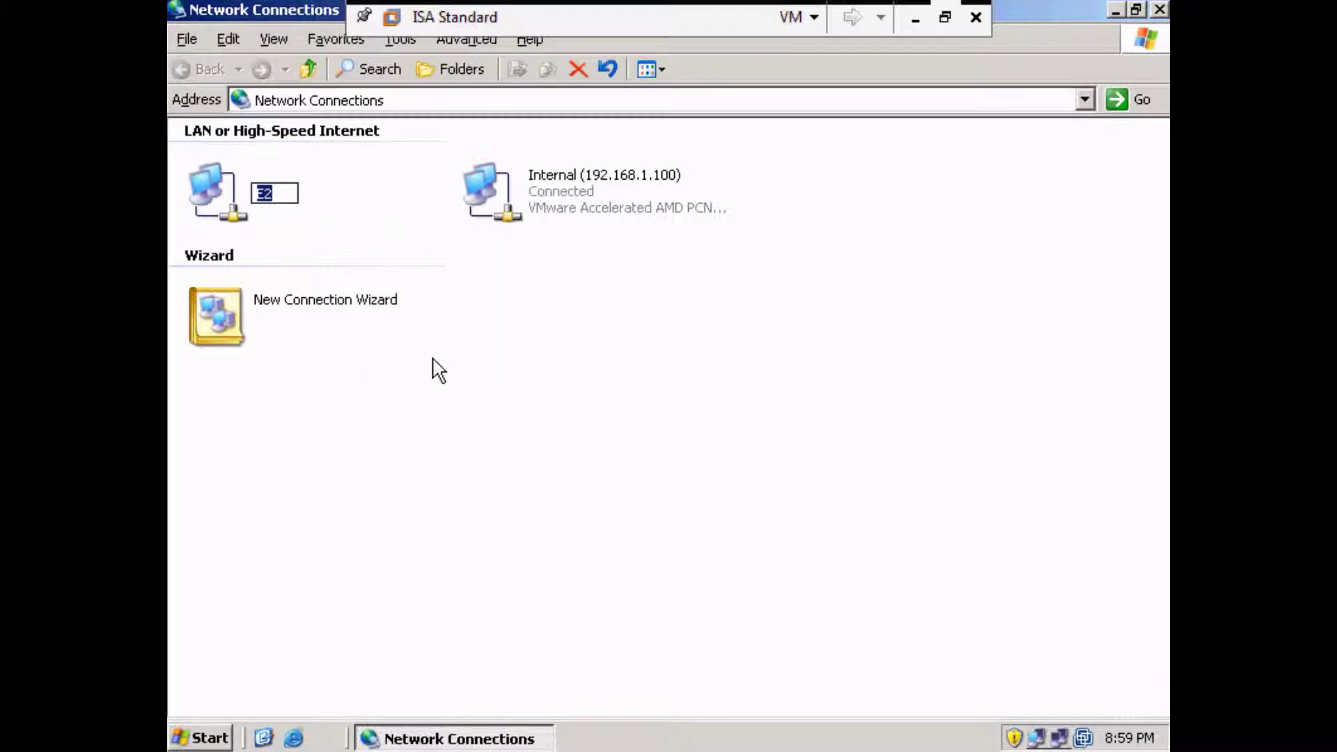
type("Ex")
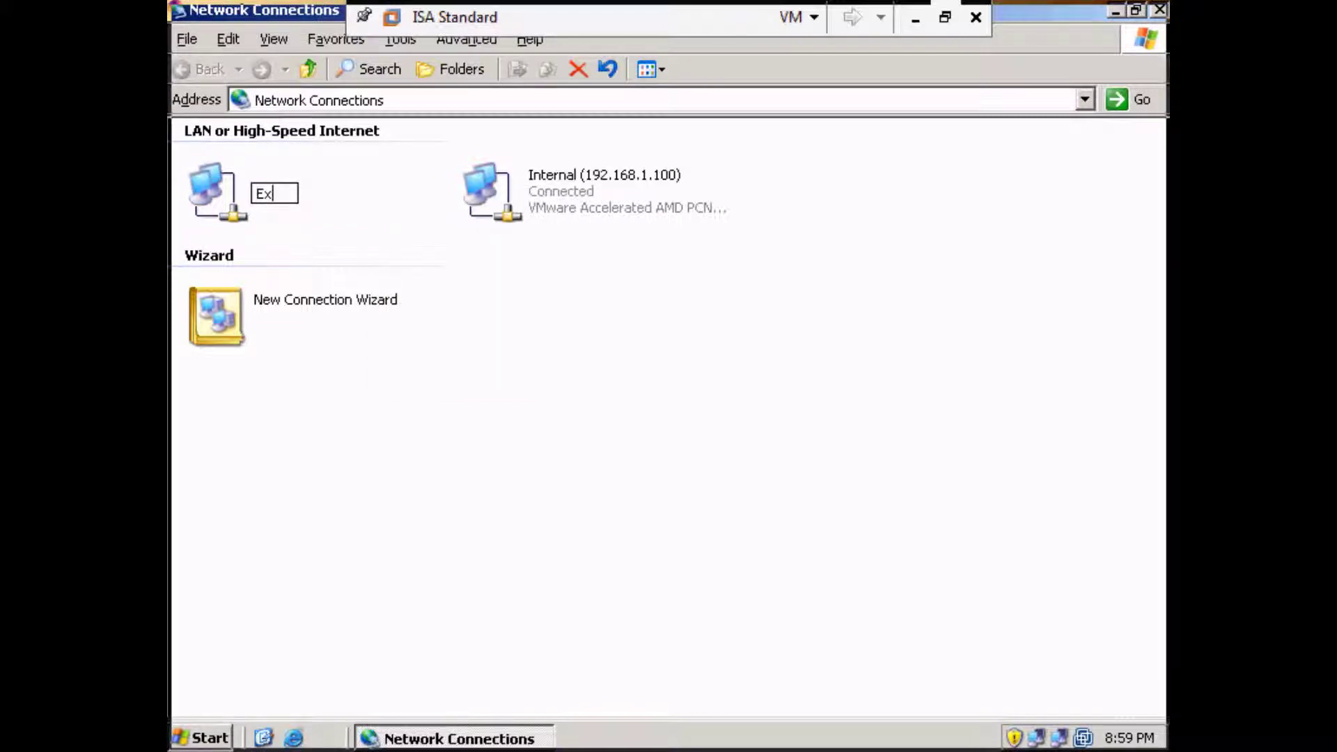
type("ternal")
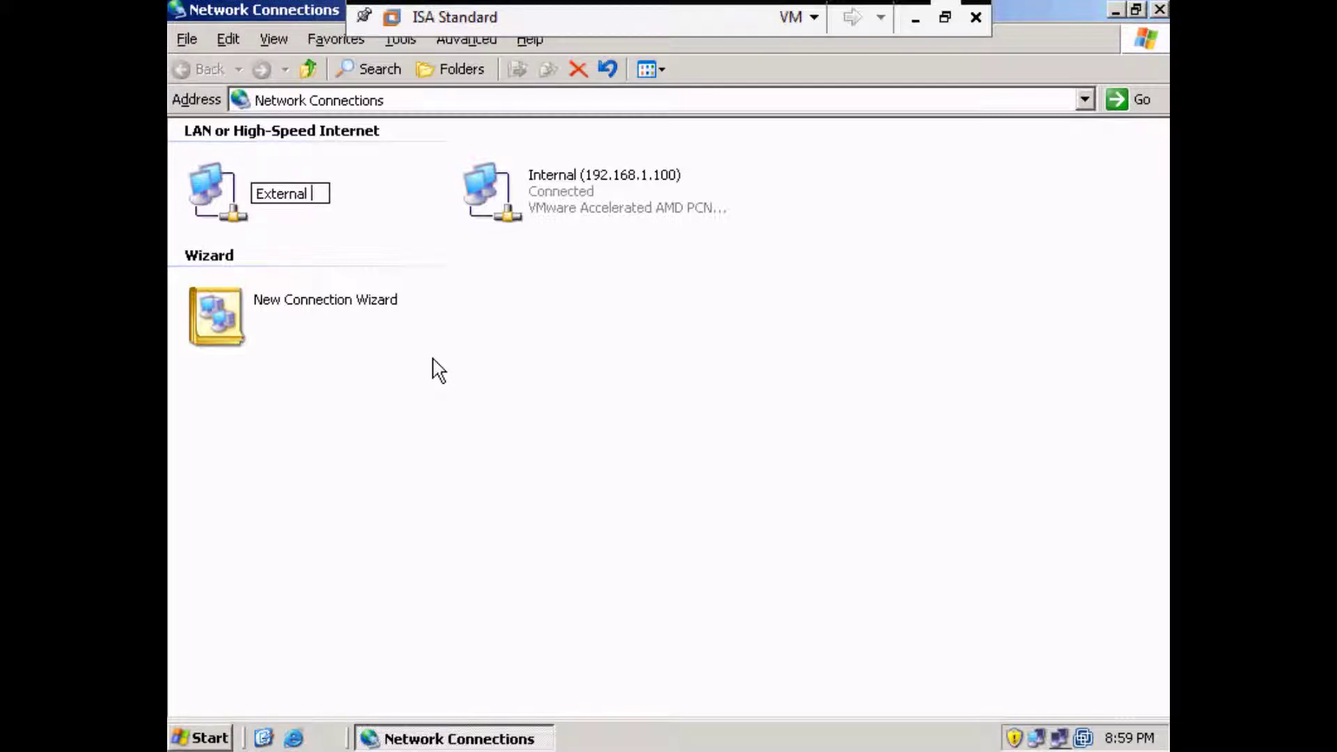
type(" (41.196")
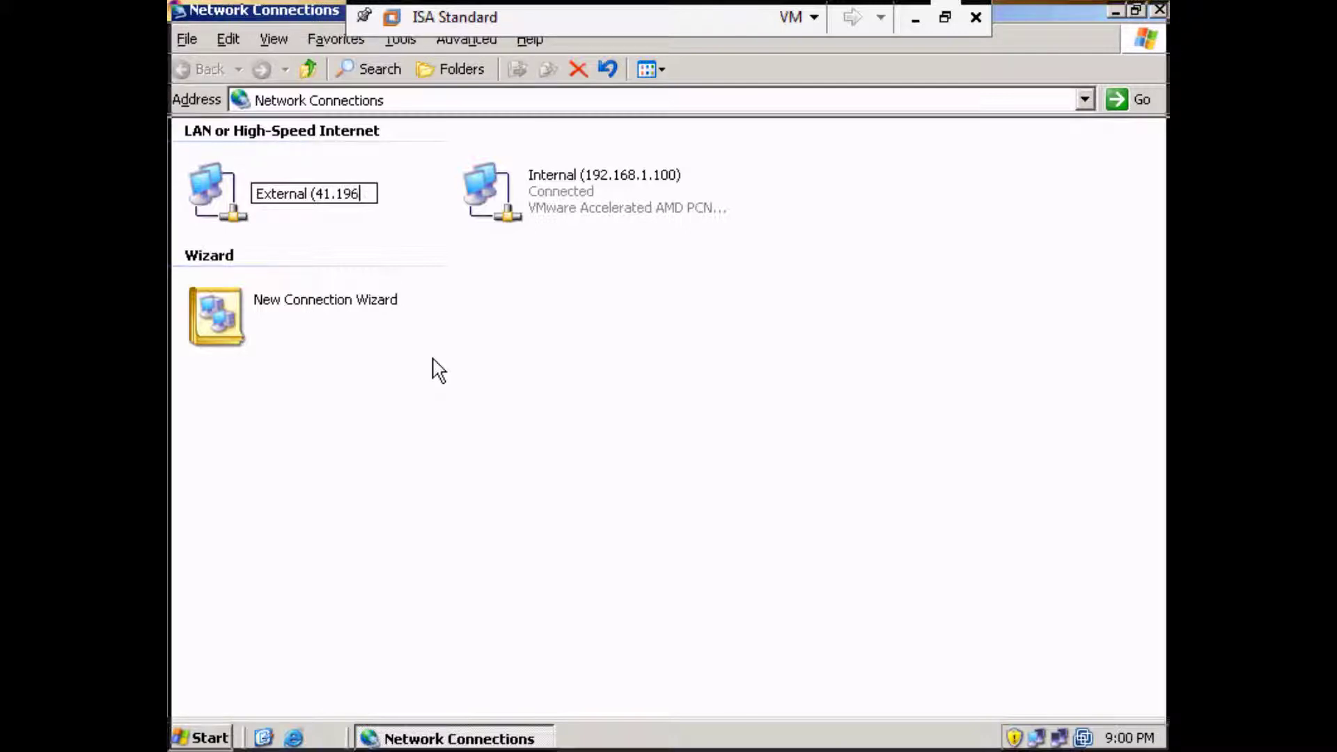
type(".20")
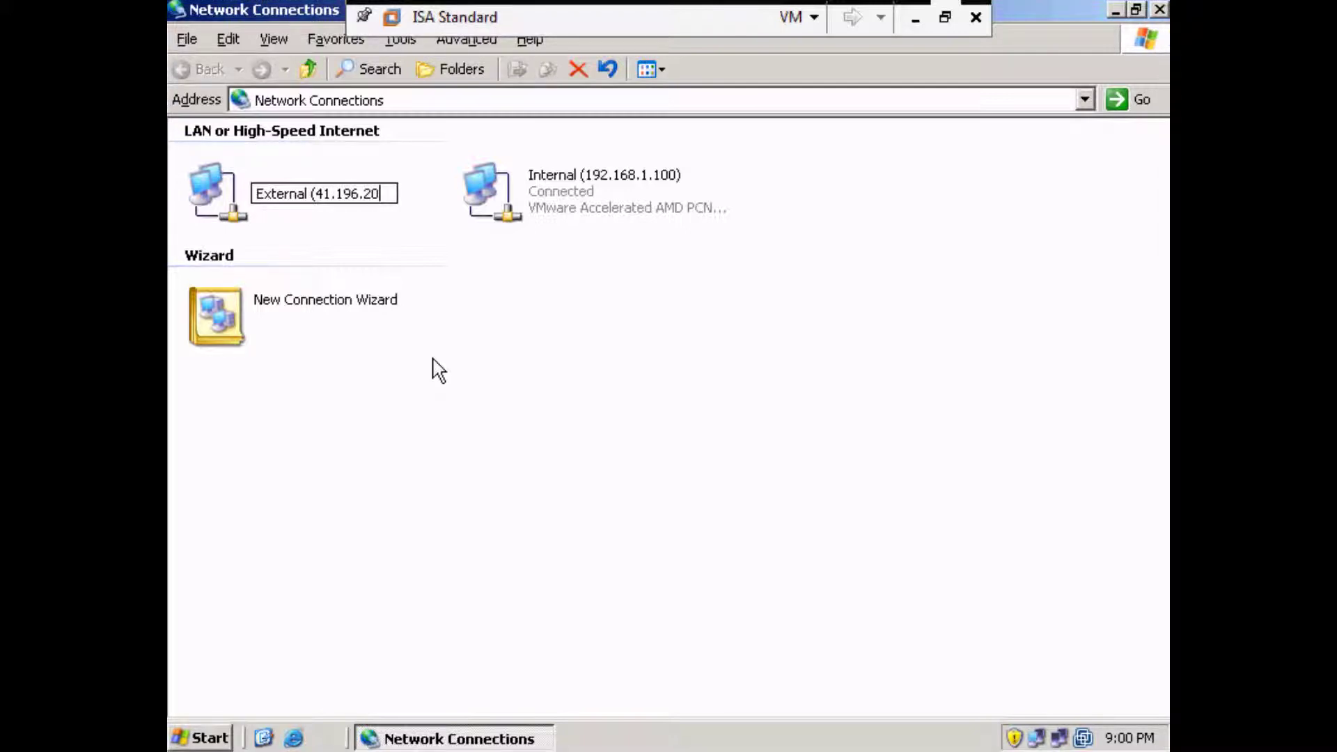
type(".67")
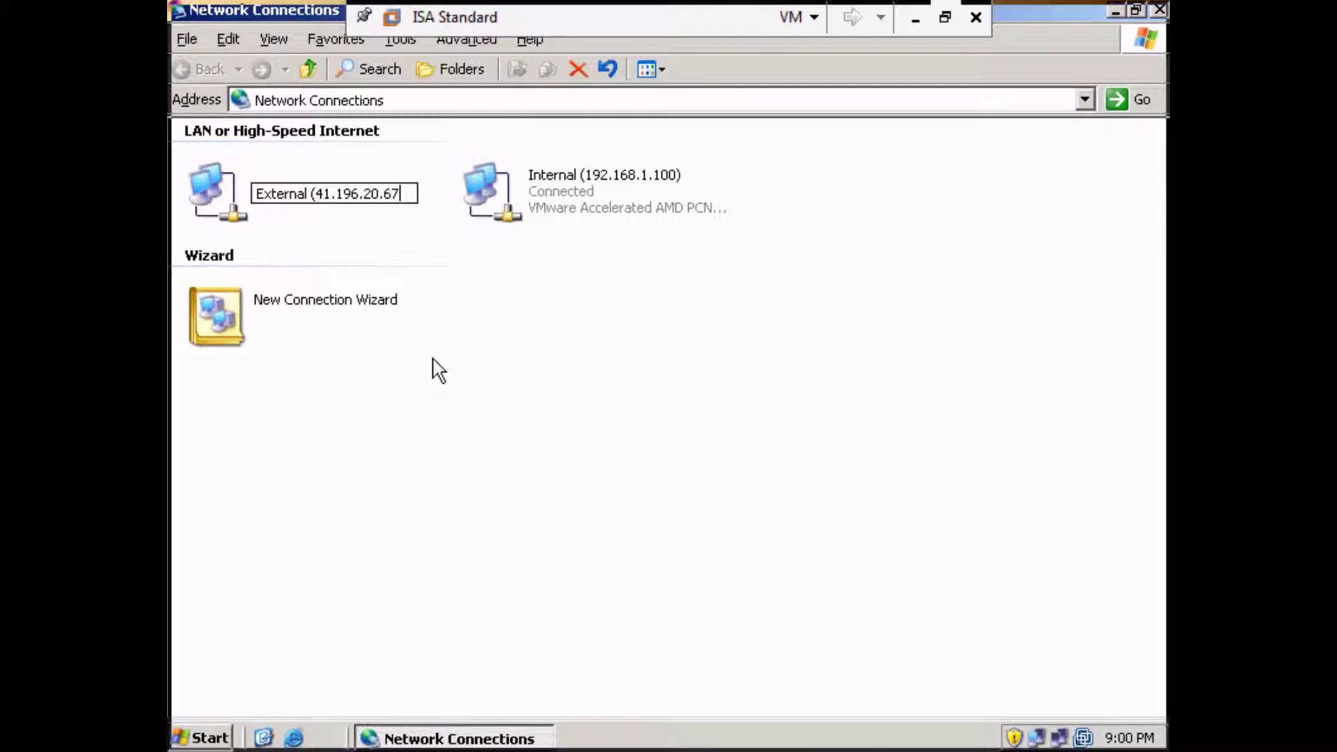
type(")")
key("Return")
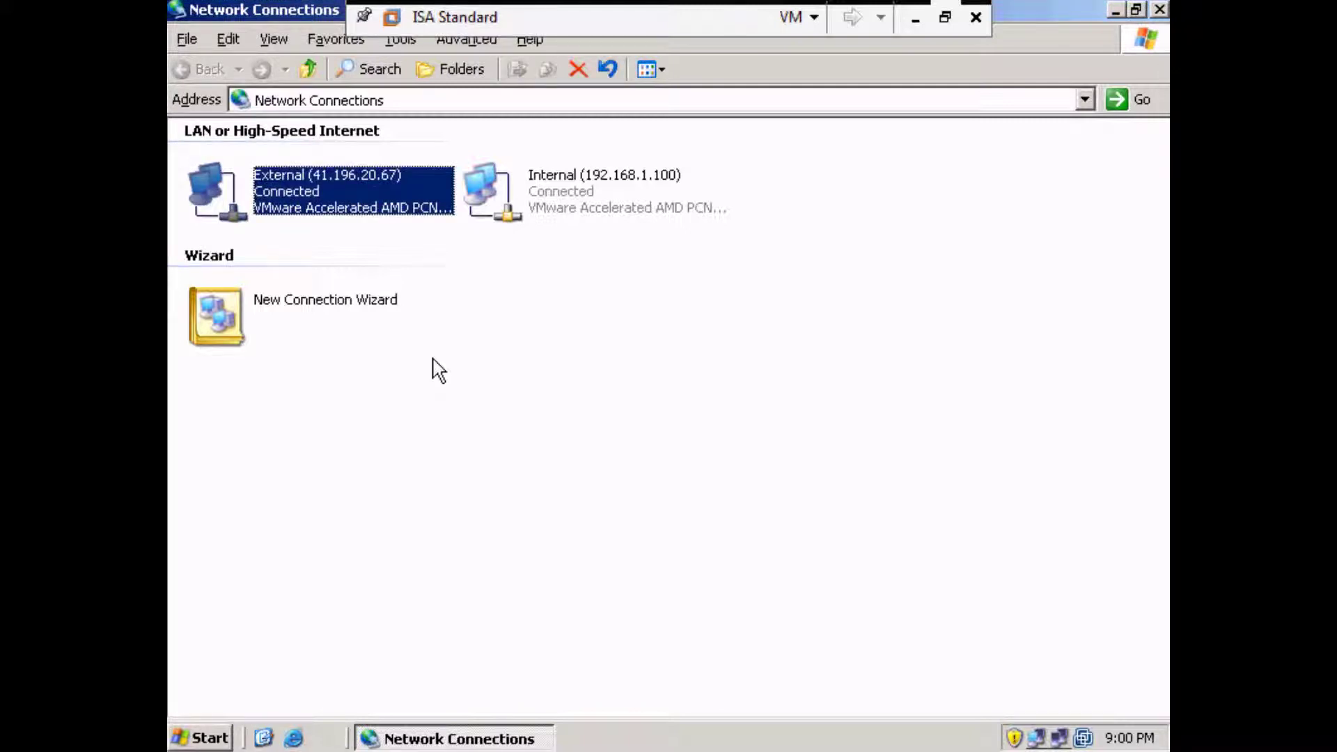
left_click(536, 408)
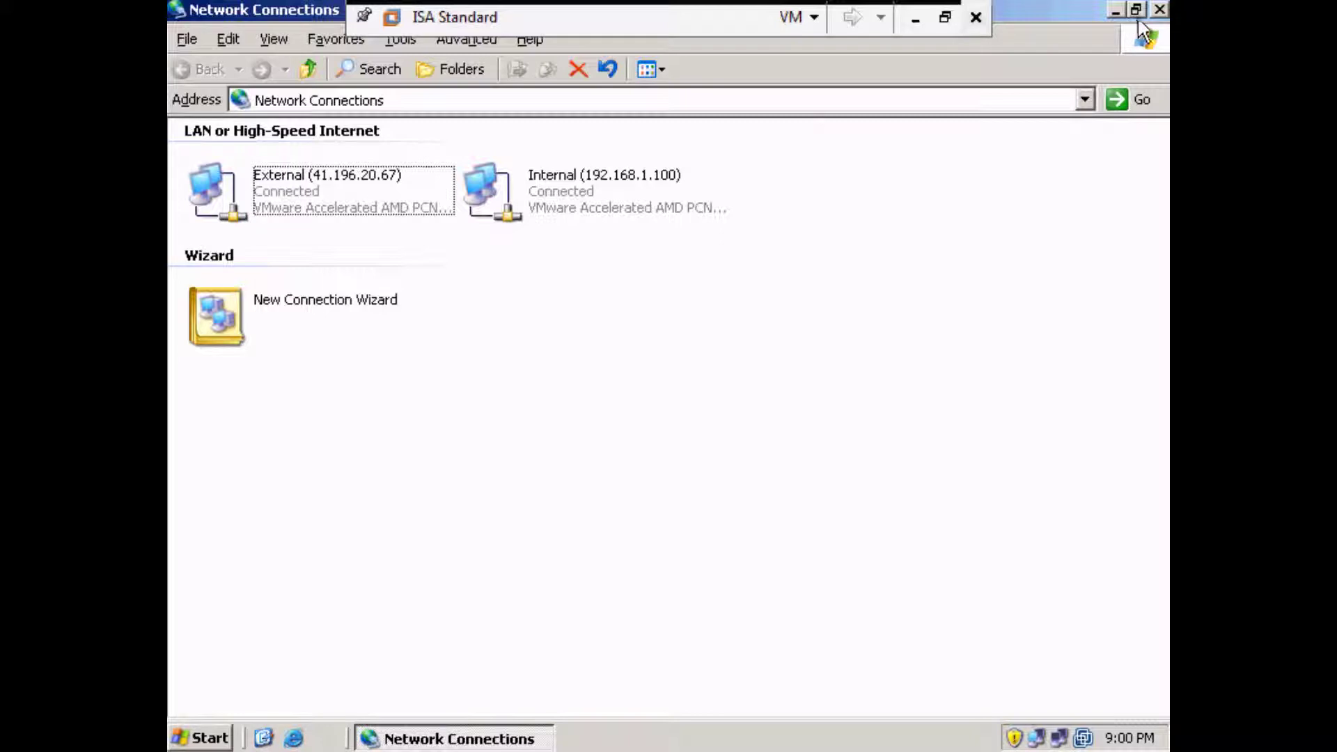
left_click(1159, 10)
- Open the Routing and Remote Access administrative tool and maximize its window
left_click(191, 740)
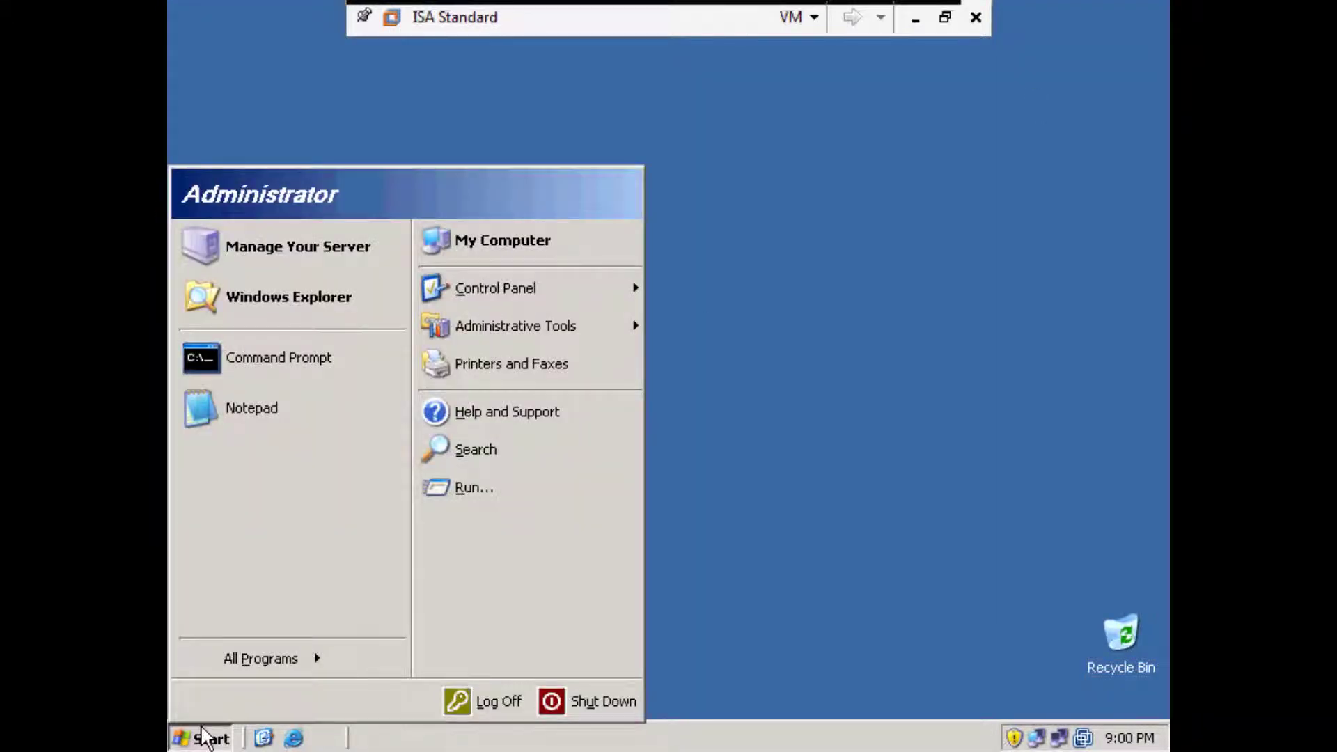
mouse_move(499, 340)
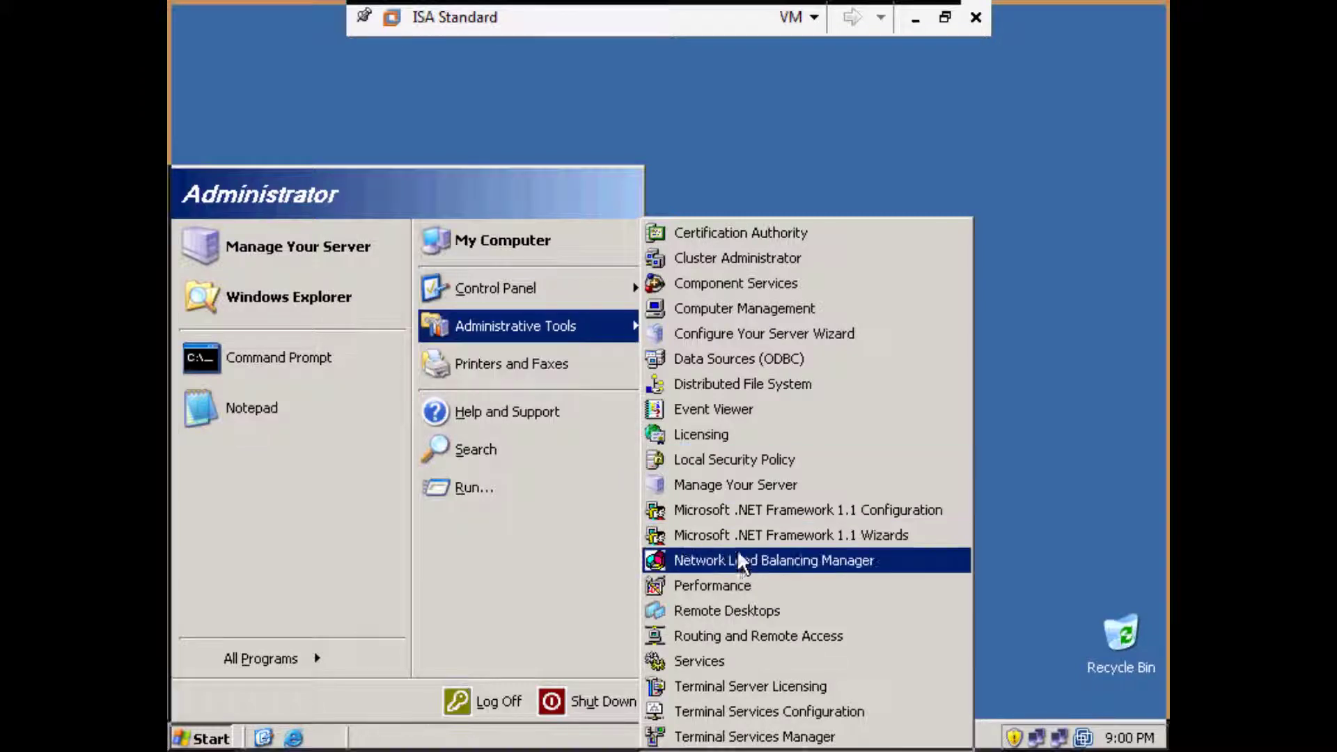
left_click(755, 639)
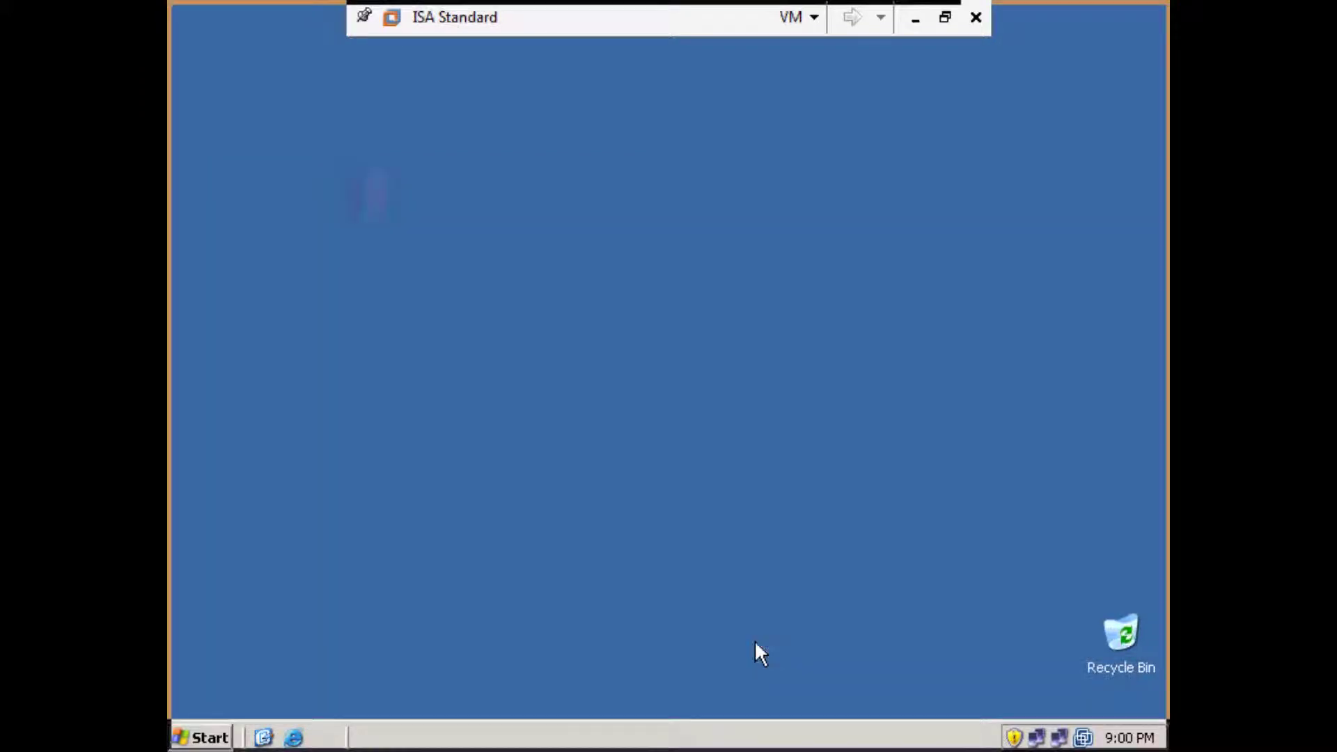
double_click(618, 72)
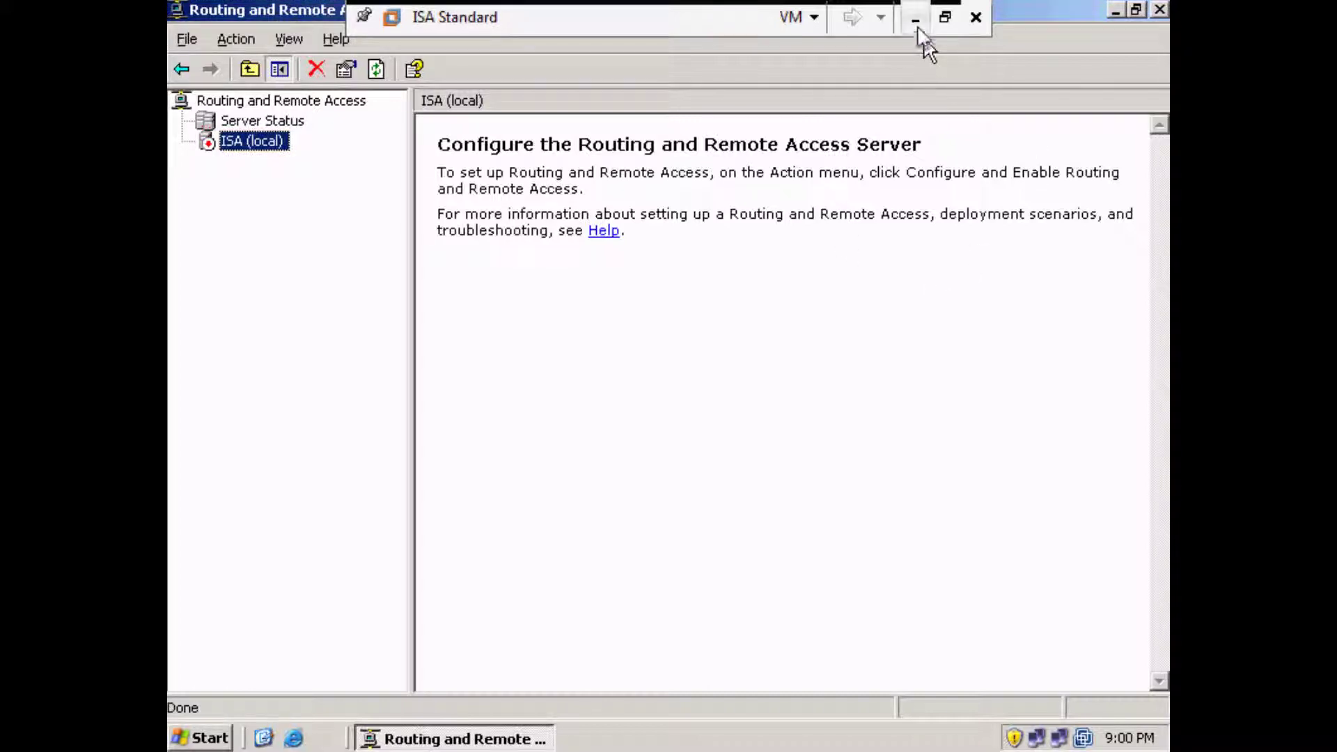
- Begin configuring and enabling Routing and Remote Access on the ISA (local) server, choosing Custom configuration in the setup wizard
right_click(237, 140)
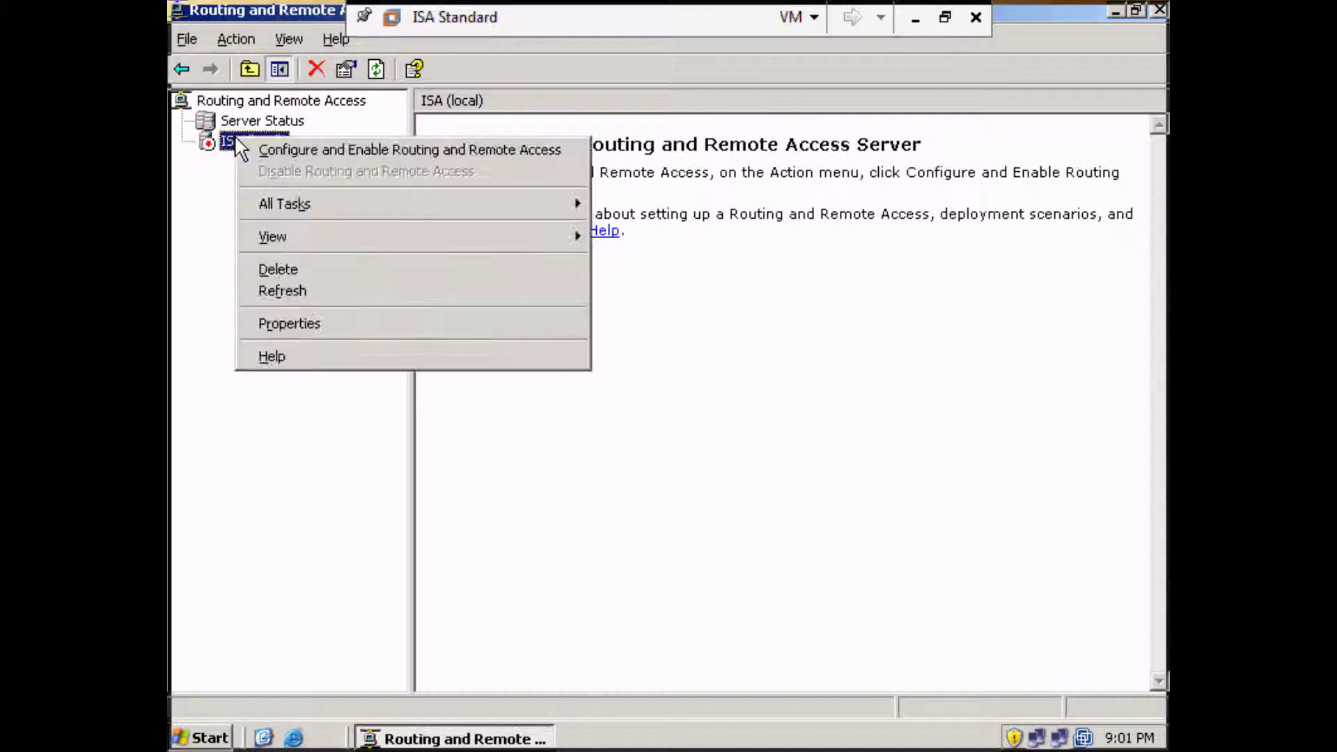
left_click(271, 149)
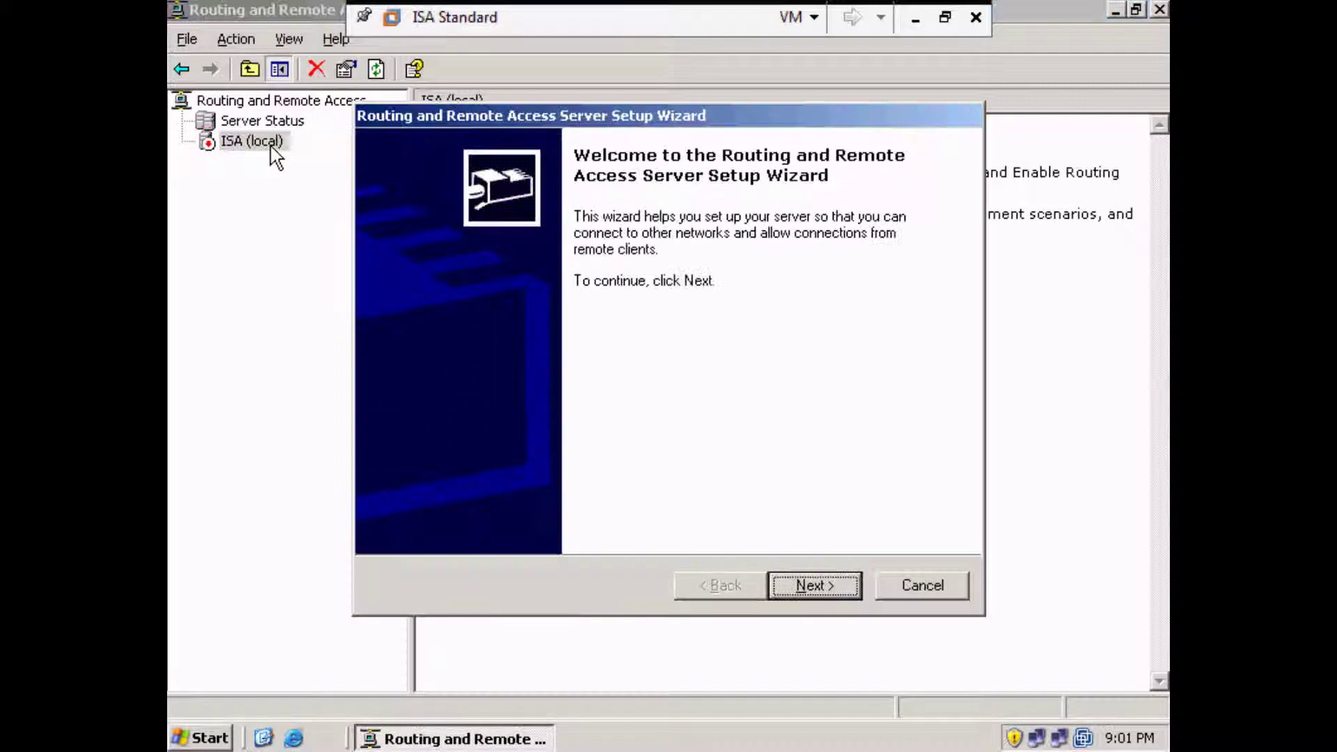
left_click(802, 585)
left_click(526, 466)
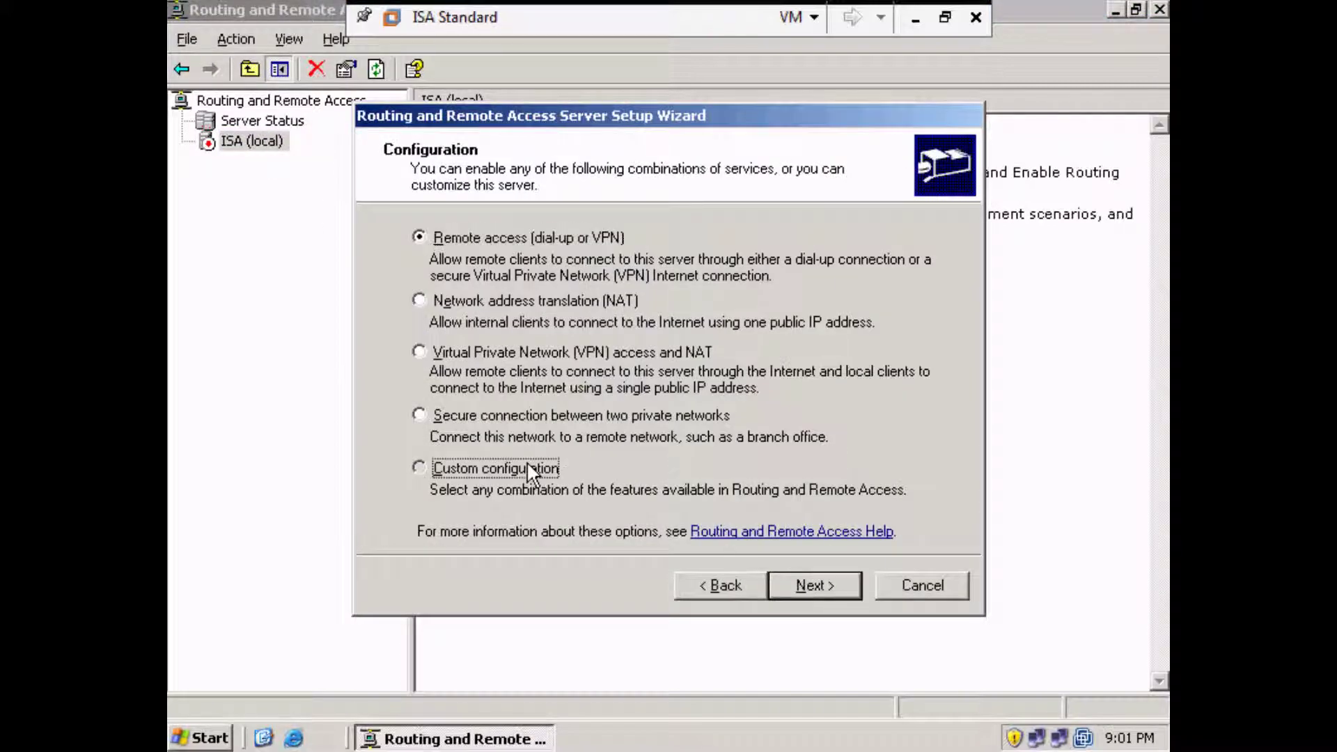
left_click(830, 587)
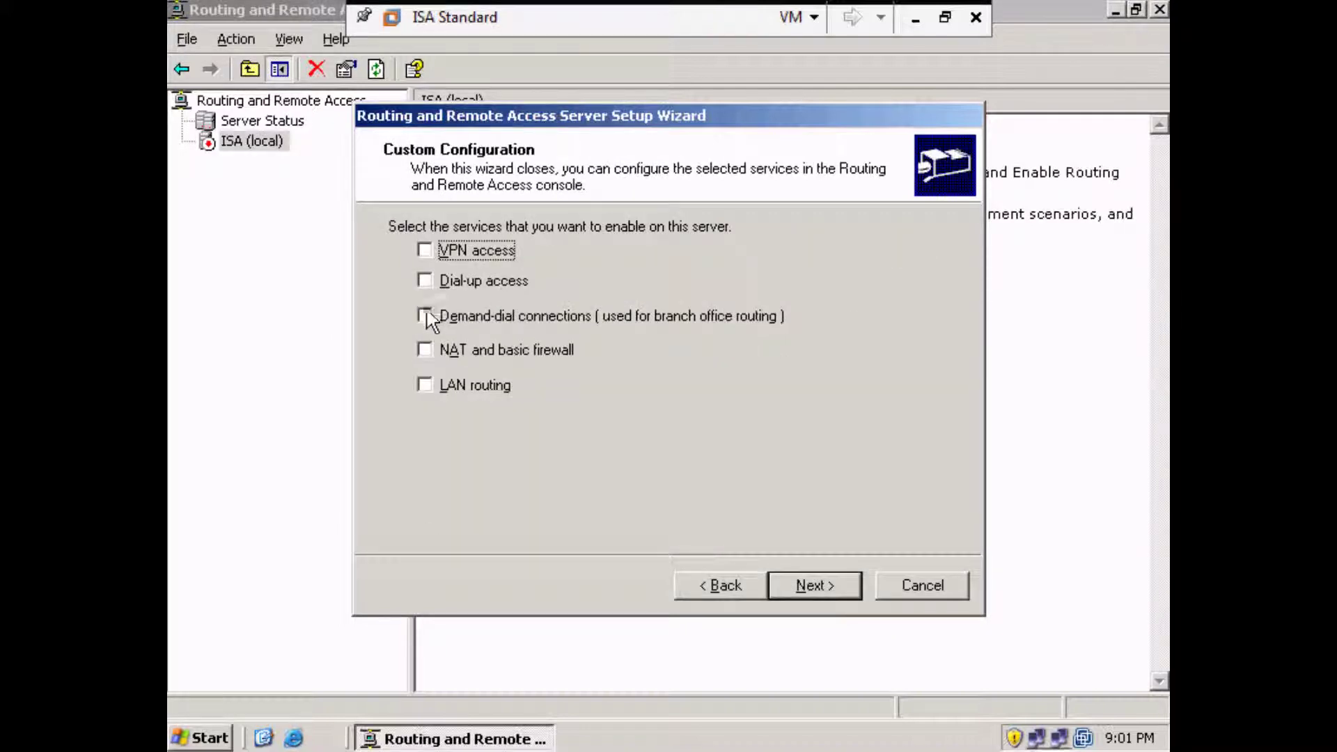
- Select the LAN routing and NAT and basic firewall services, finish the wizard and start the Routing and Remote Access service
left_click(424, 383)
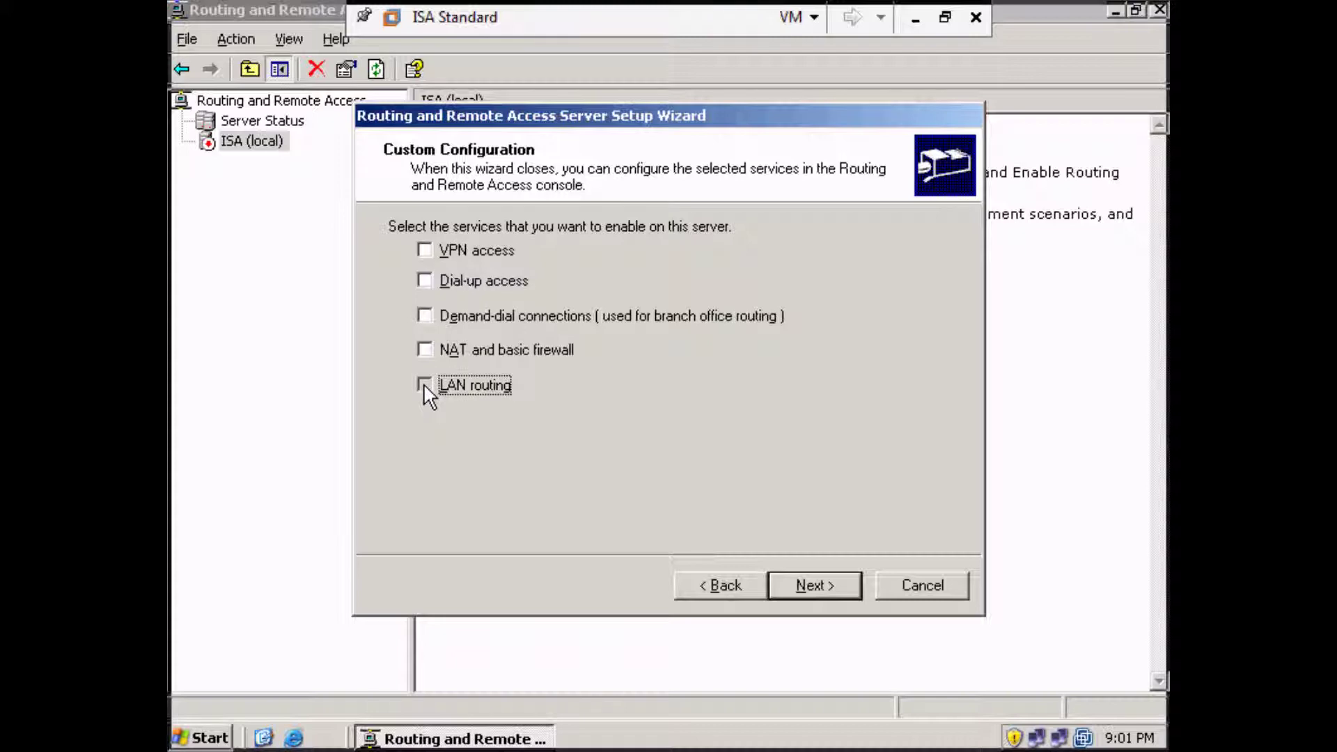
left_click(424, 348)
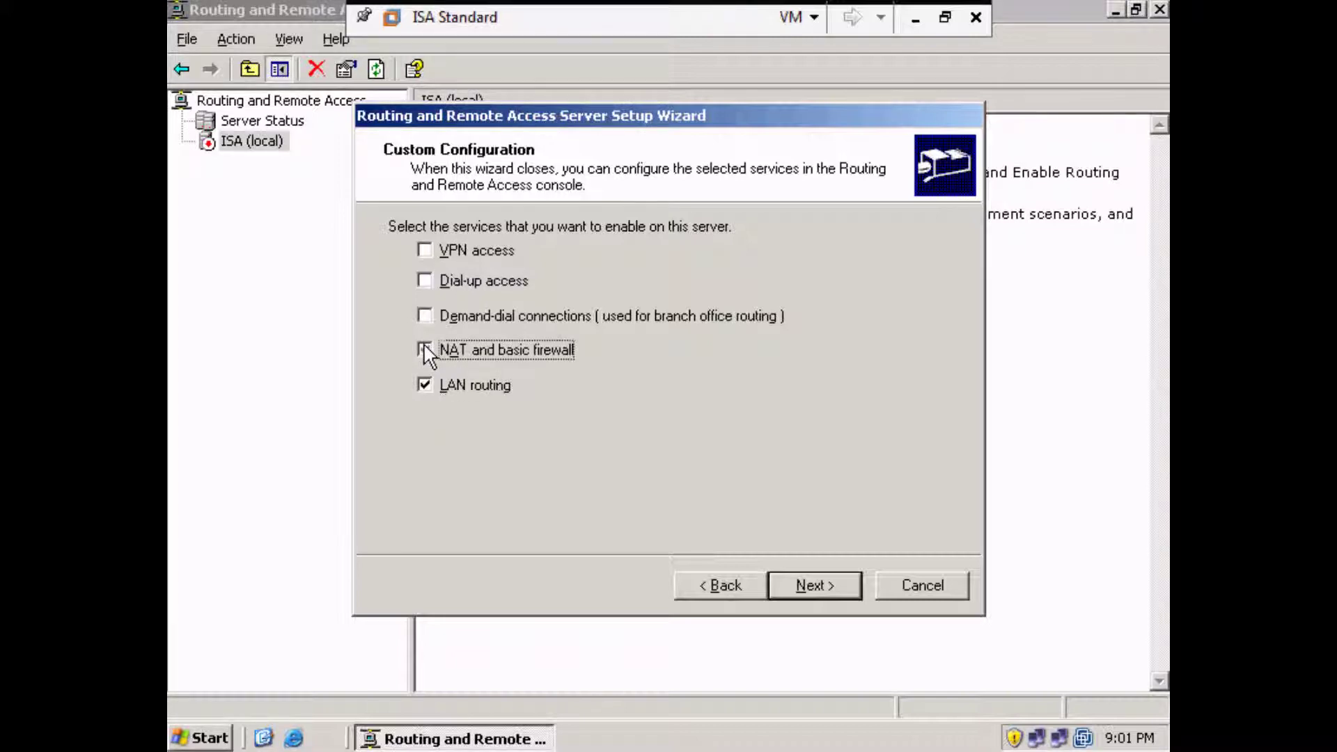
left_click(817, 581)
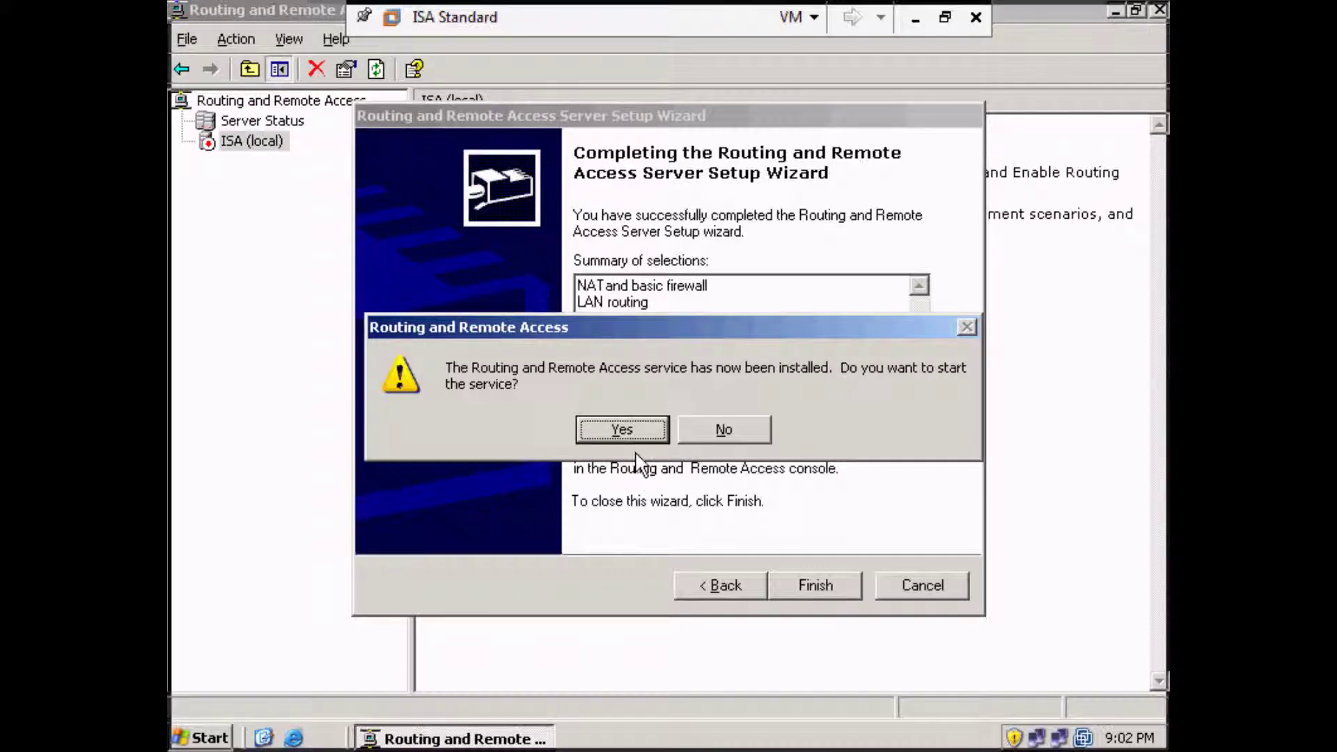
left_click(648, 431)
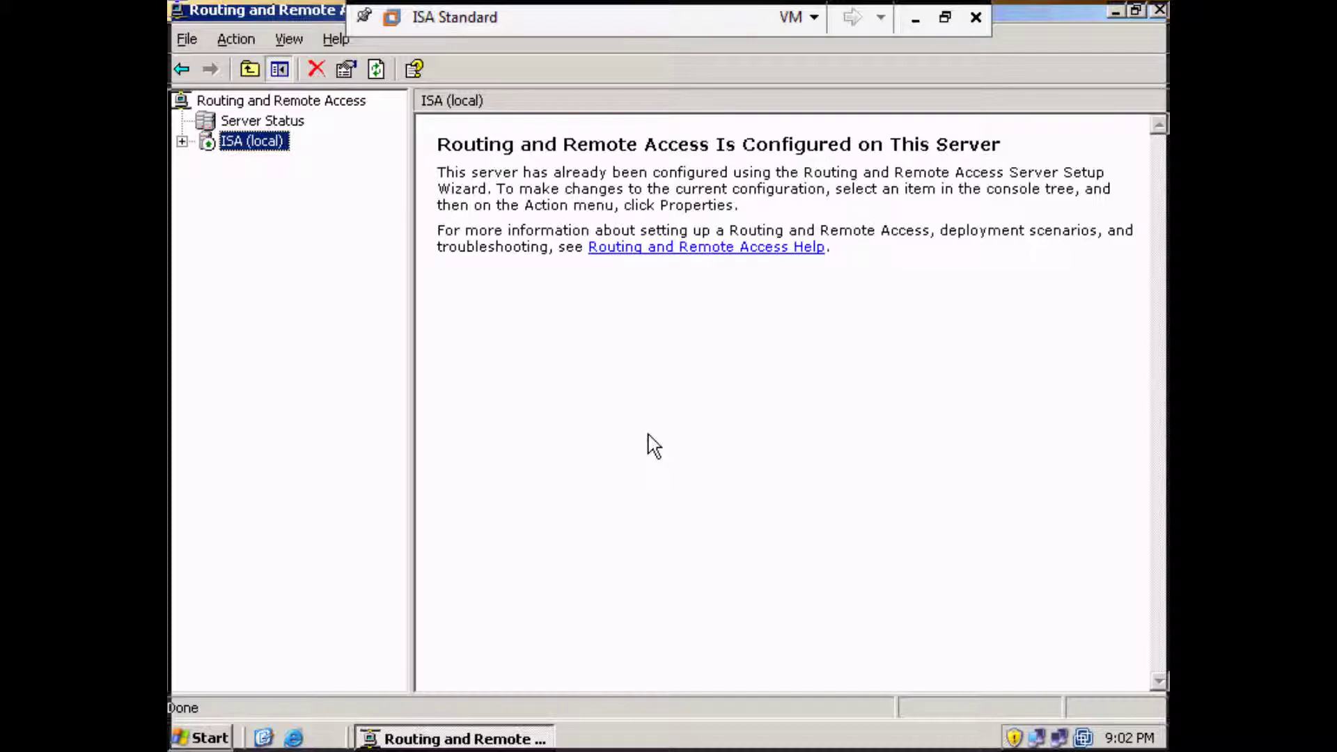
- Create a new static route under IP Routing on the External interface with destination 0.0.0.0 and network mask 0.0.0.0
left_click(182, 142)
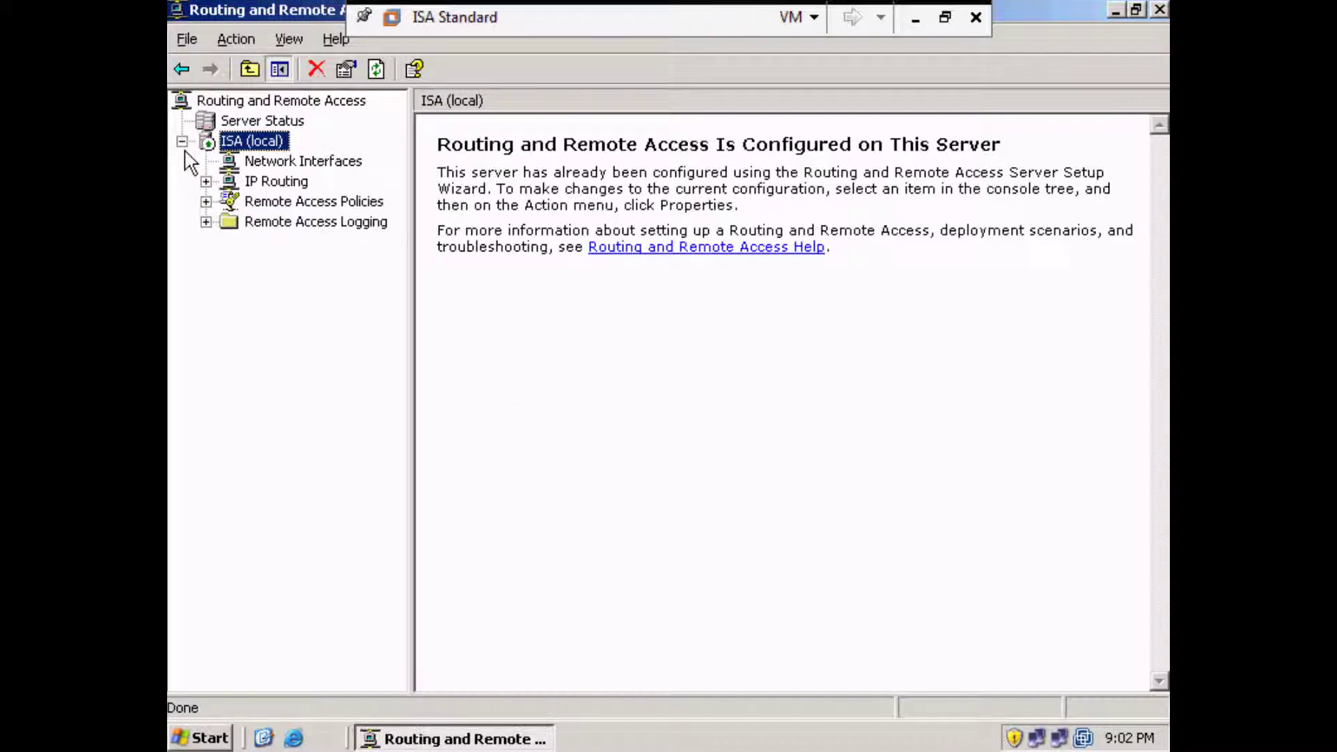
left_click(206, 181)
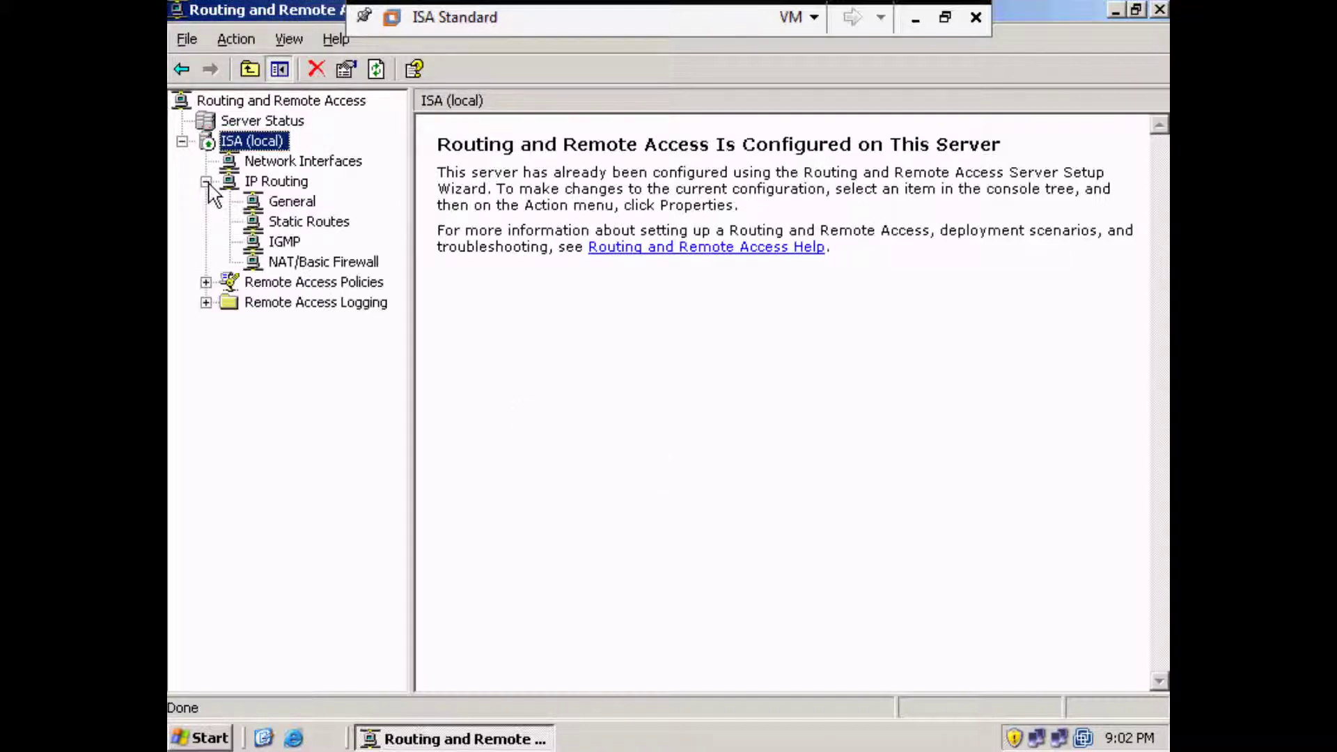
left_click(310, 261)
left_click(321, 226)
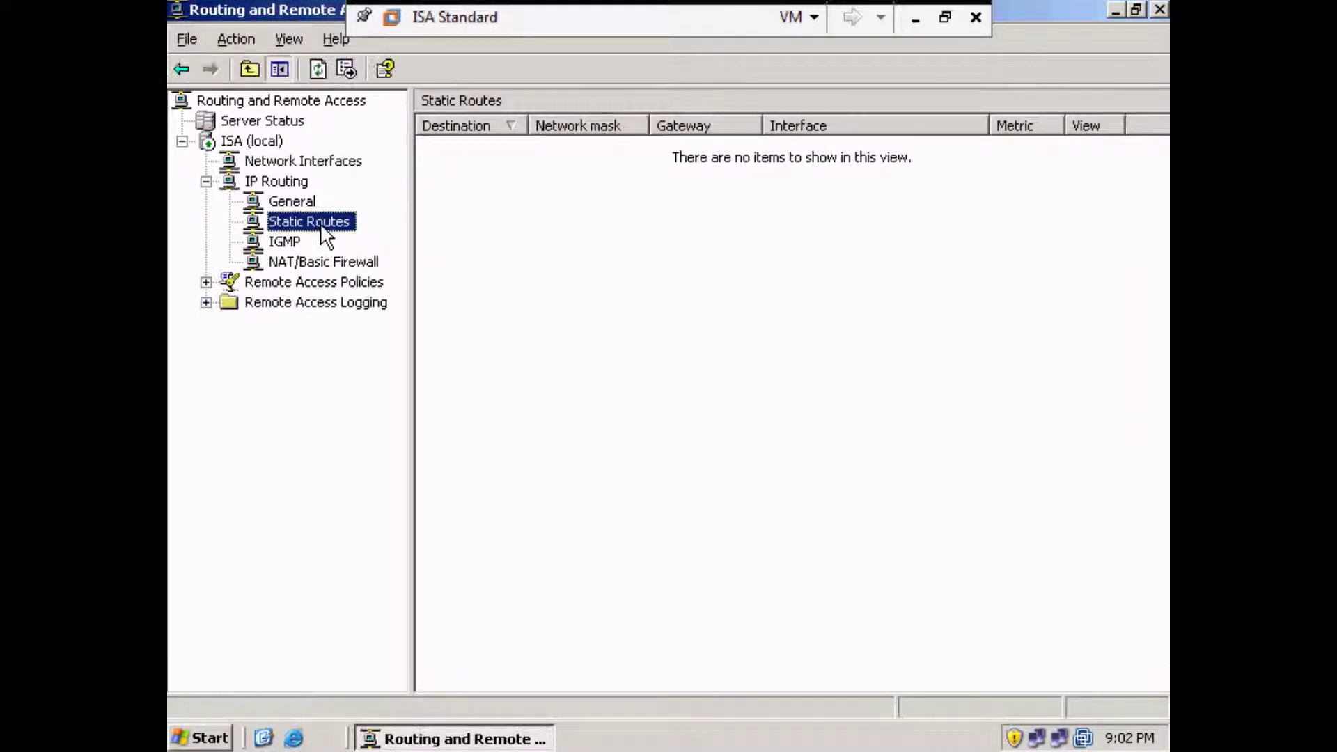
right_click(323, 230)
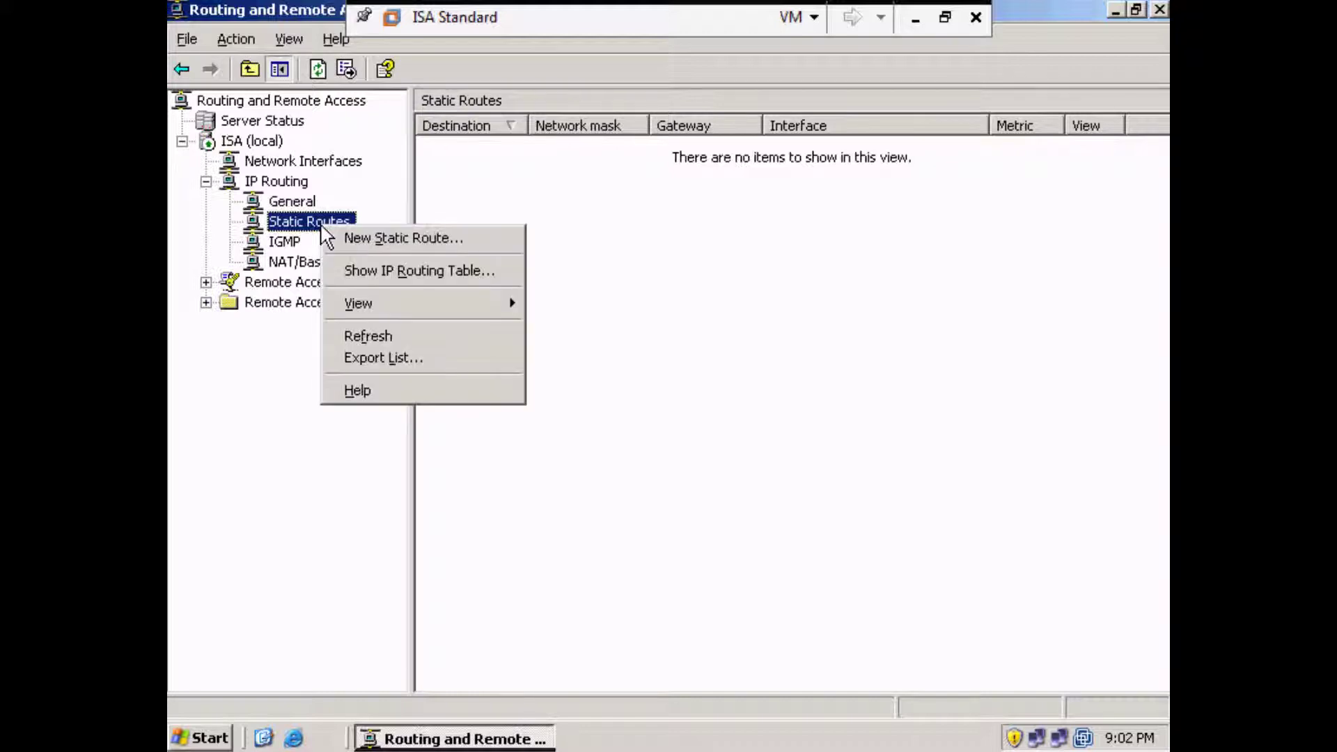
left_click(367, 240)
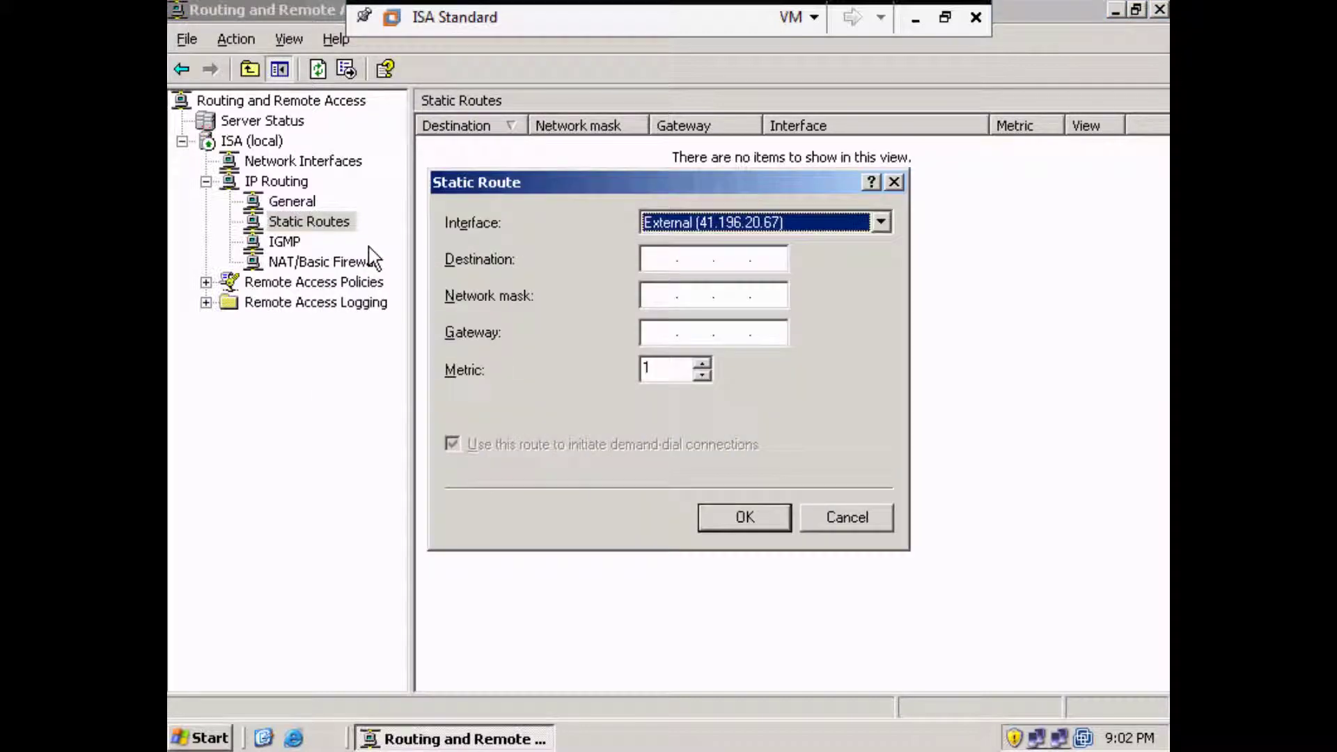
left_click(651, 260)
type("0.0.0.0")
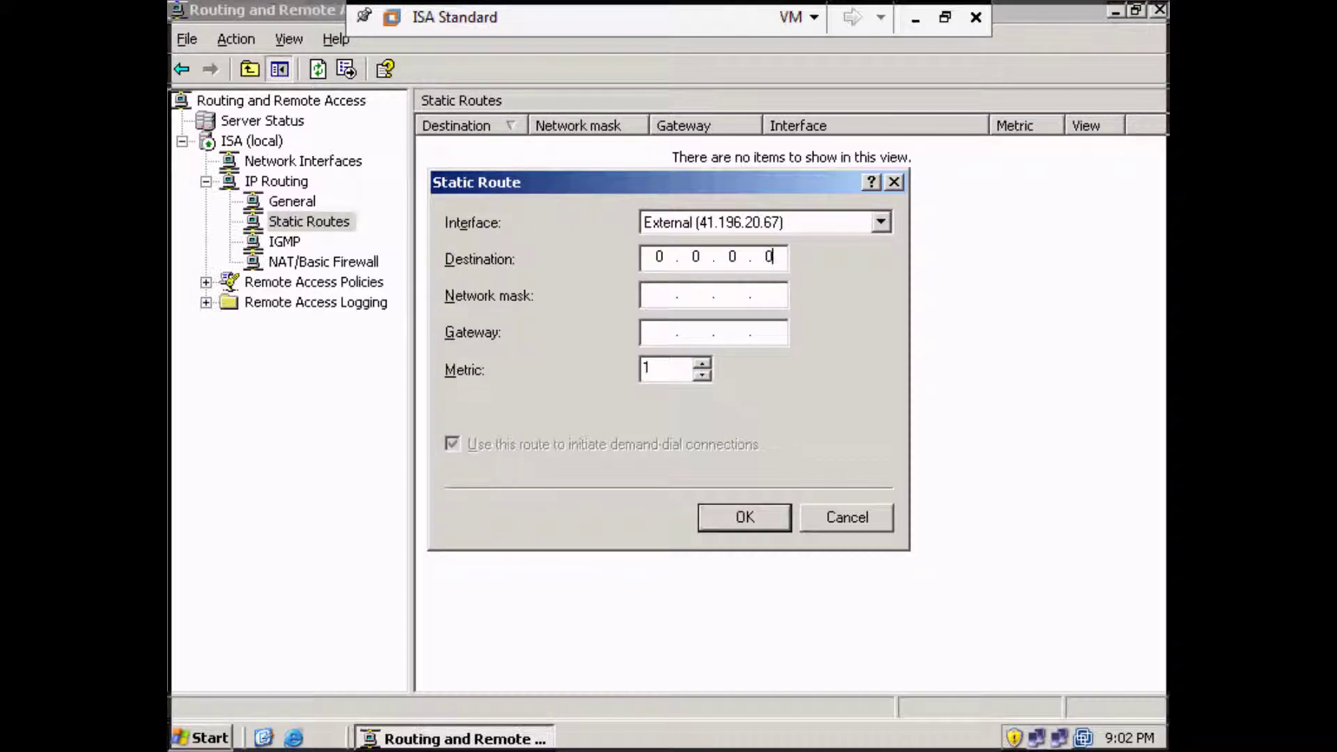
type("0.0.0.")
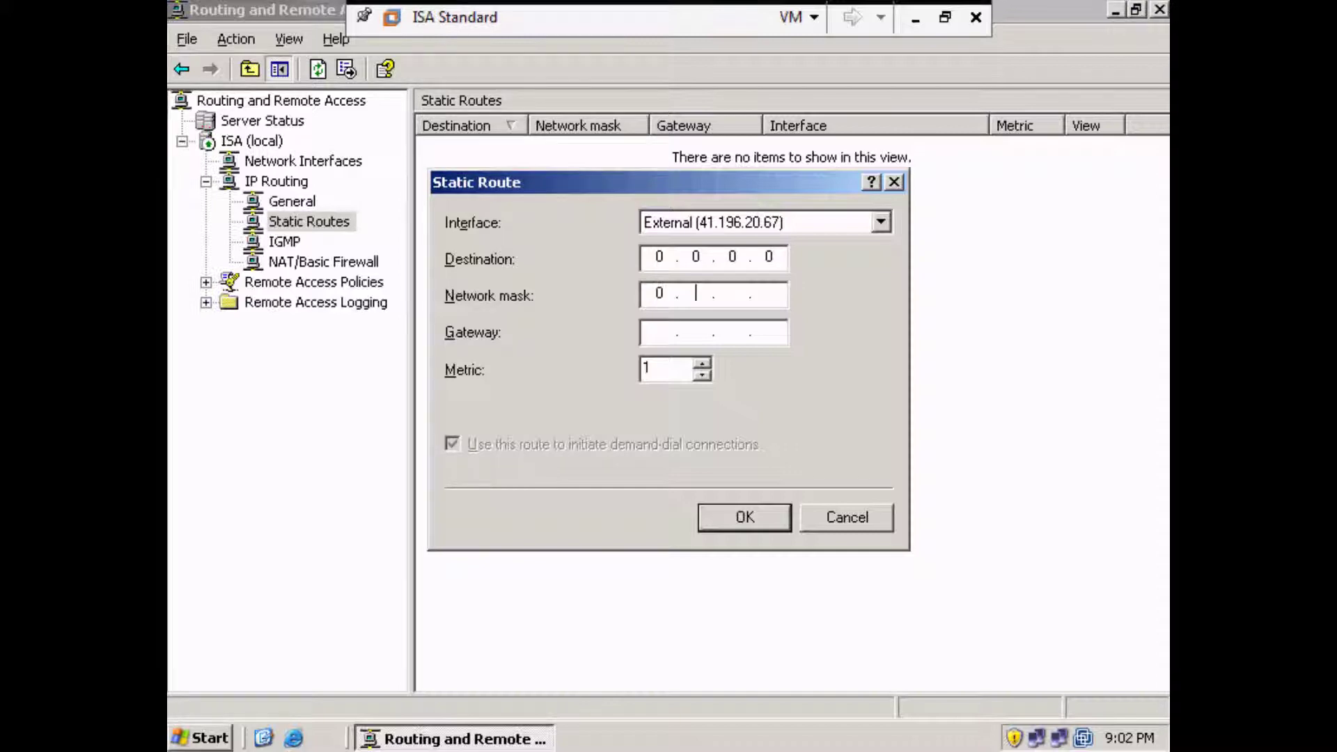
type("0")
- Set the new static route's gateway to 41.196.20.66
left_click(651, 338)
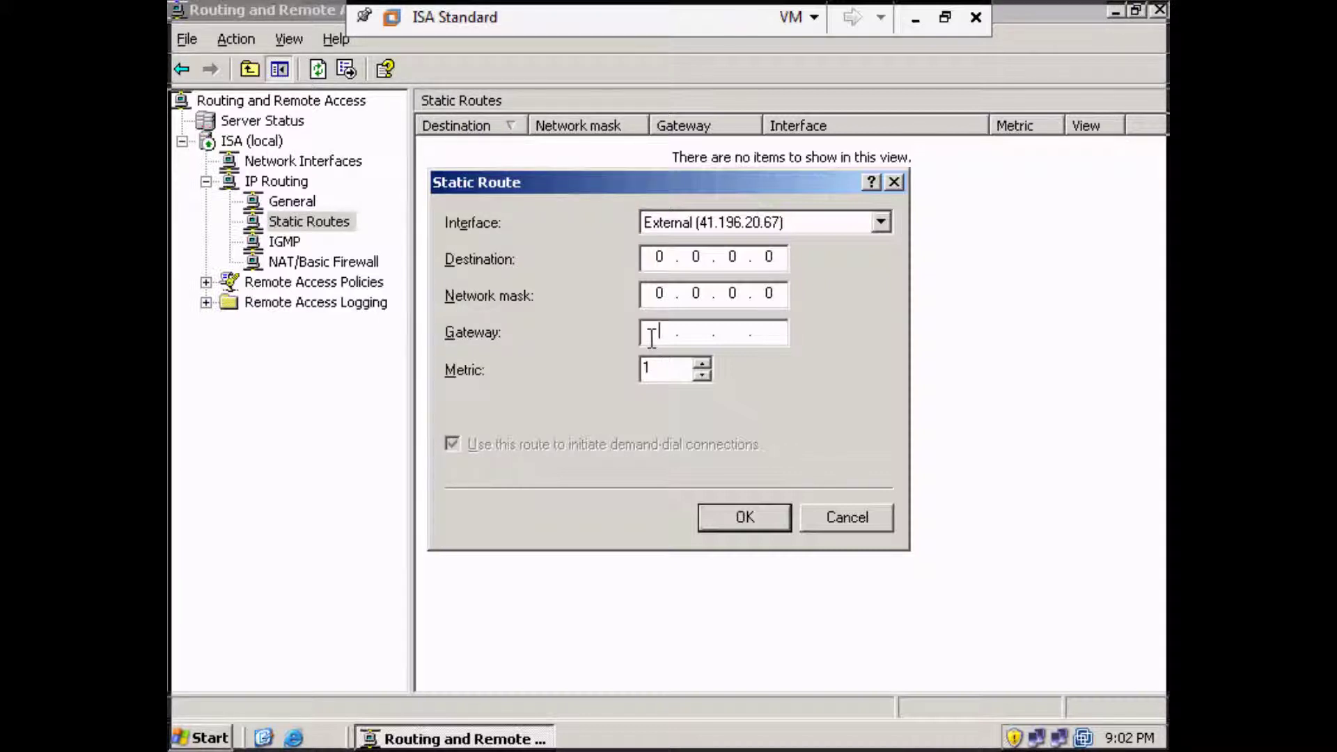
type("41")
type(".196.2")
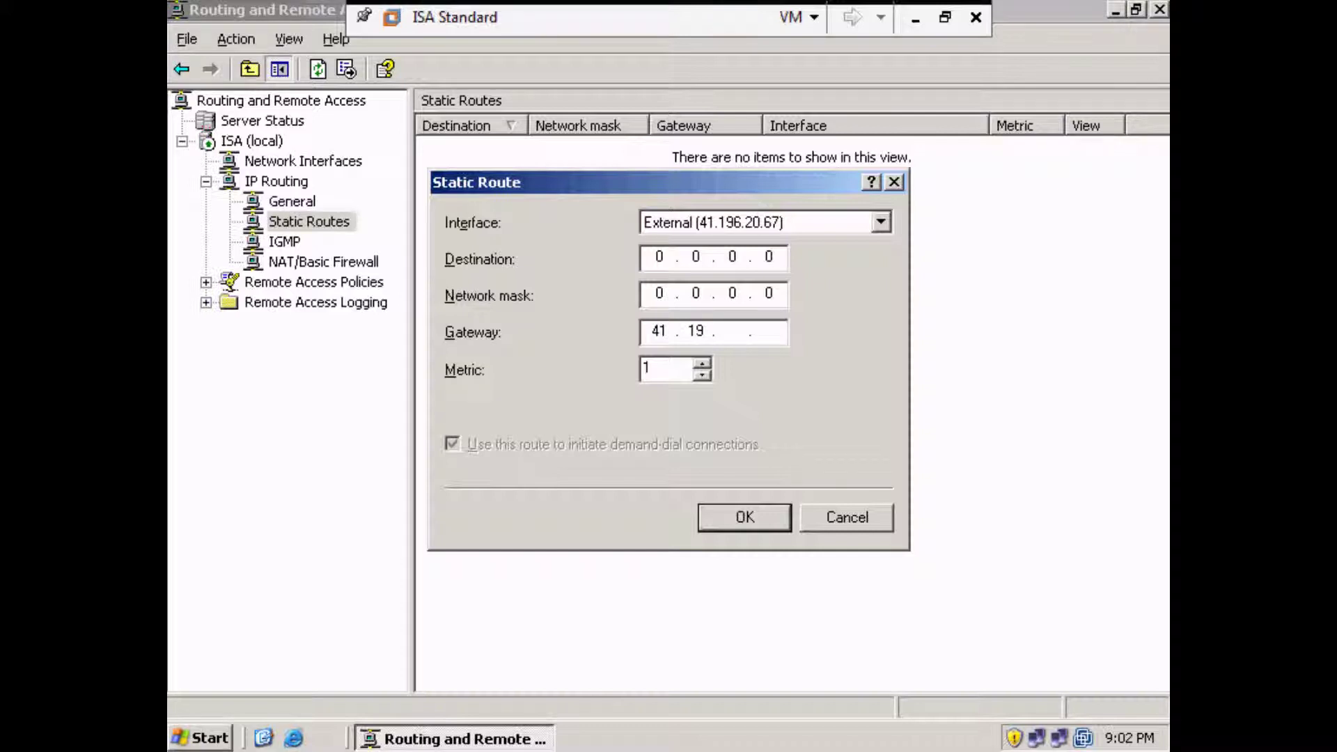
type("0.66")
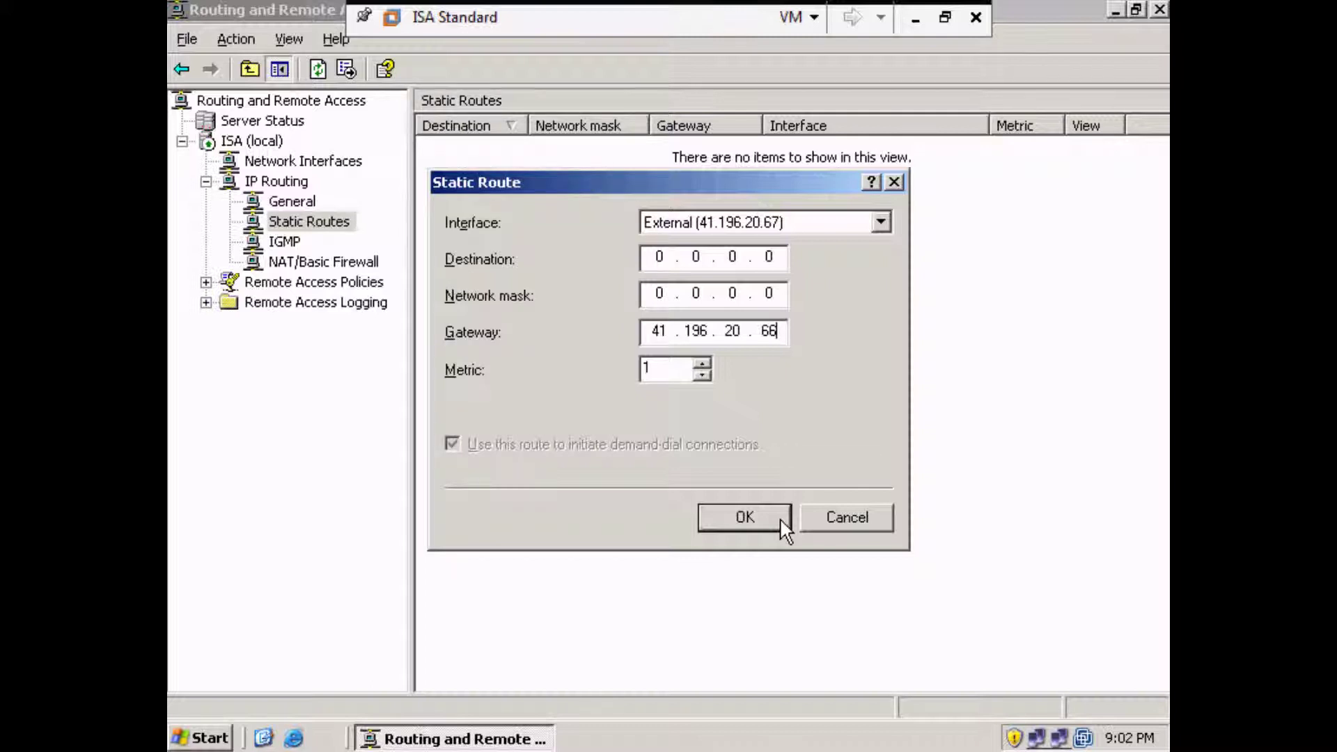
- Review the External connection's TCP/IP address and default gateway settings, leaving its properties without making changes
double_click(1038, 738)
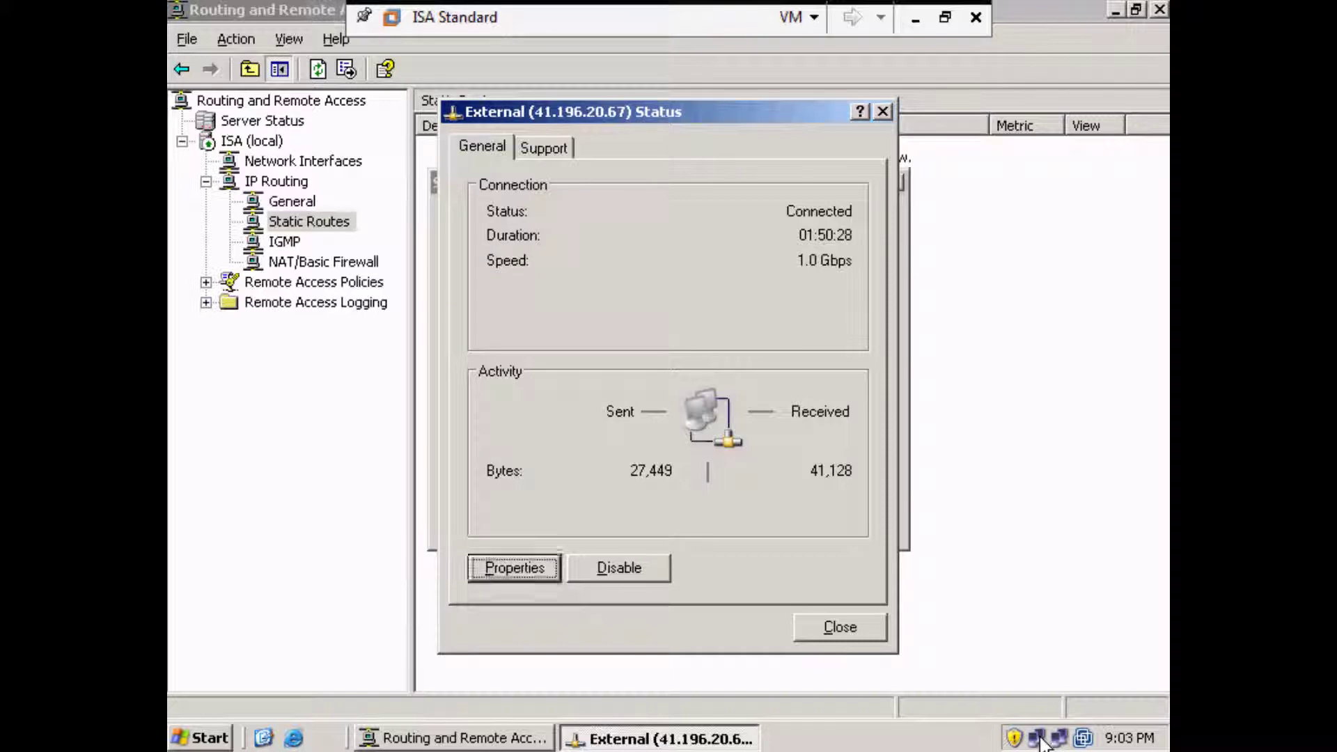
left_click(502, 569)
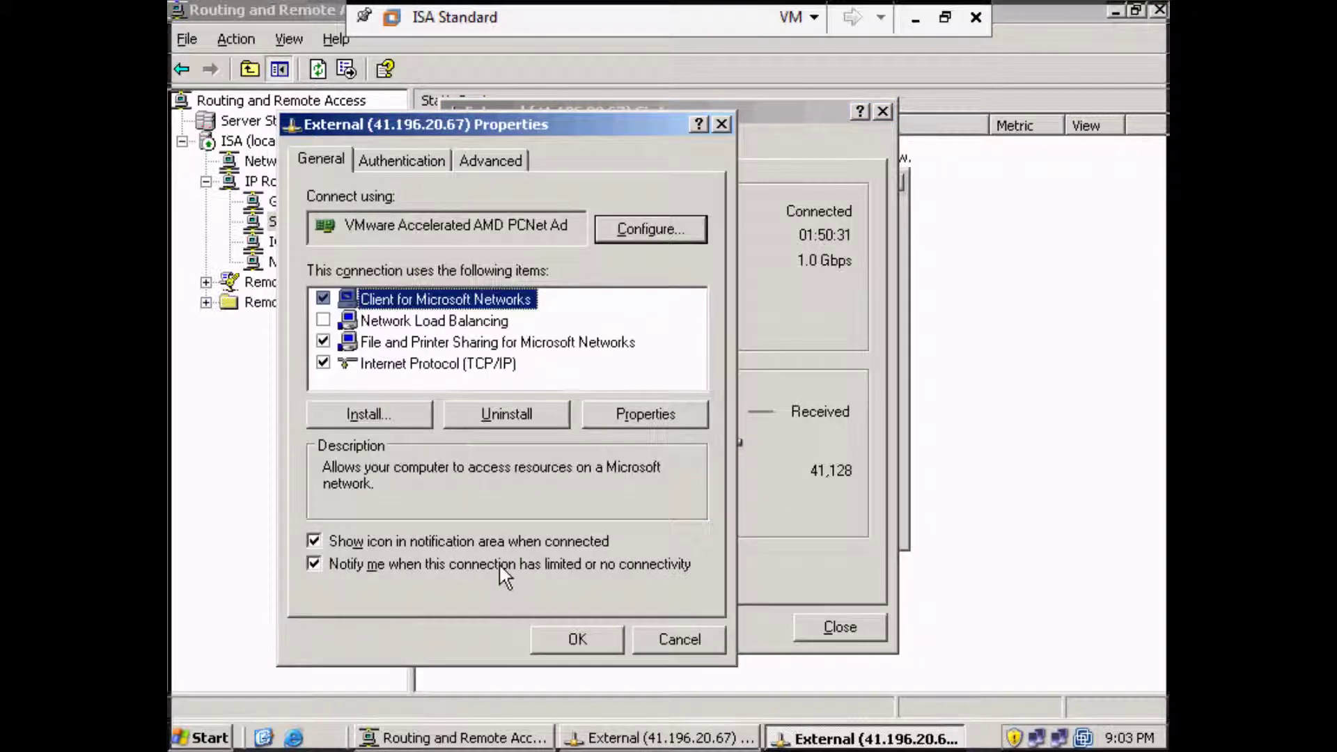
double_click(458, 365)
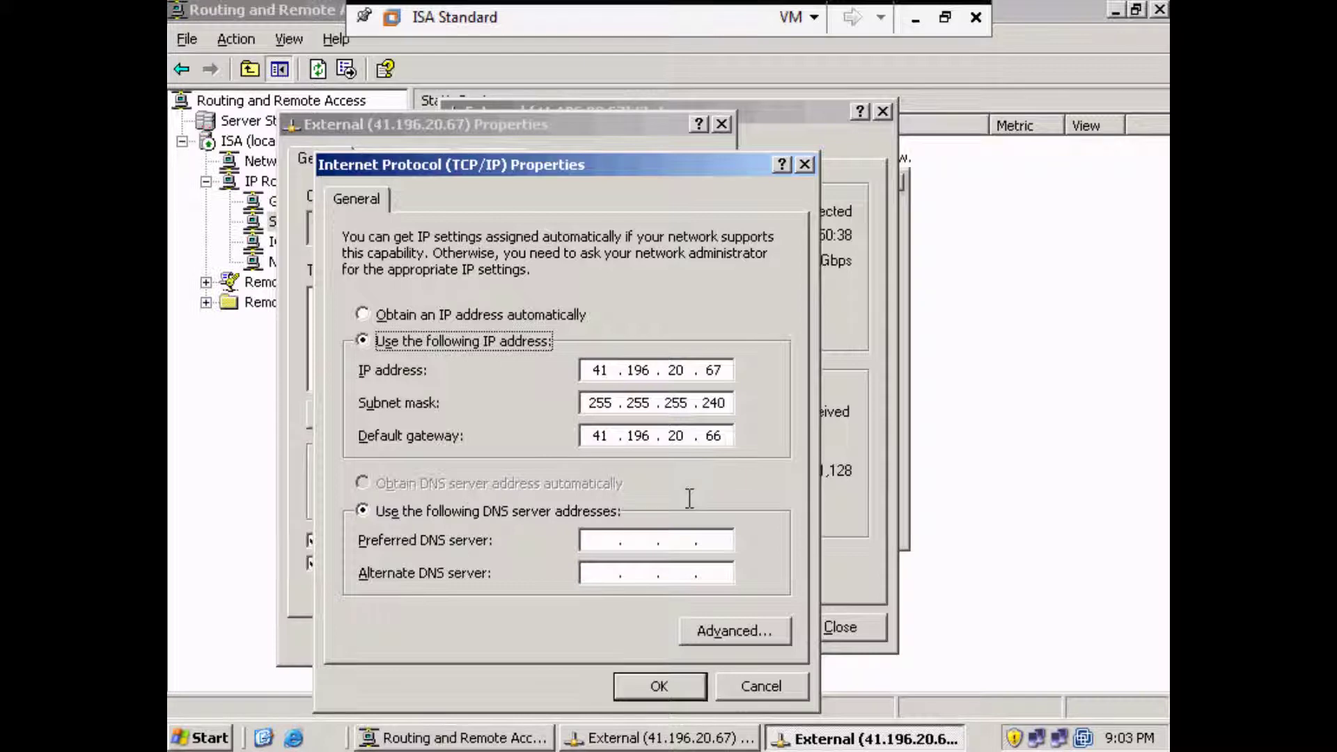
left_click(770, 686)
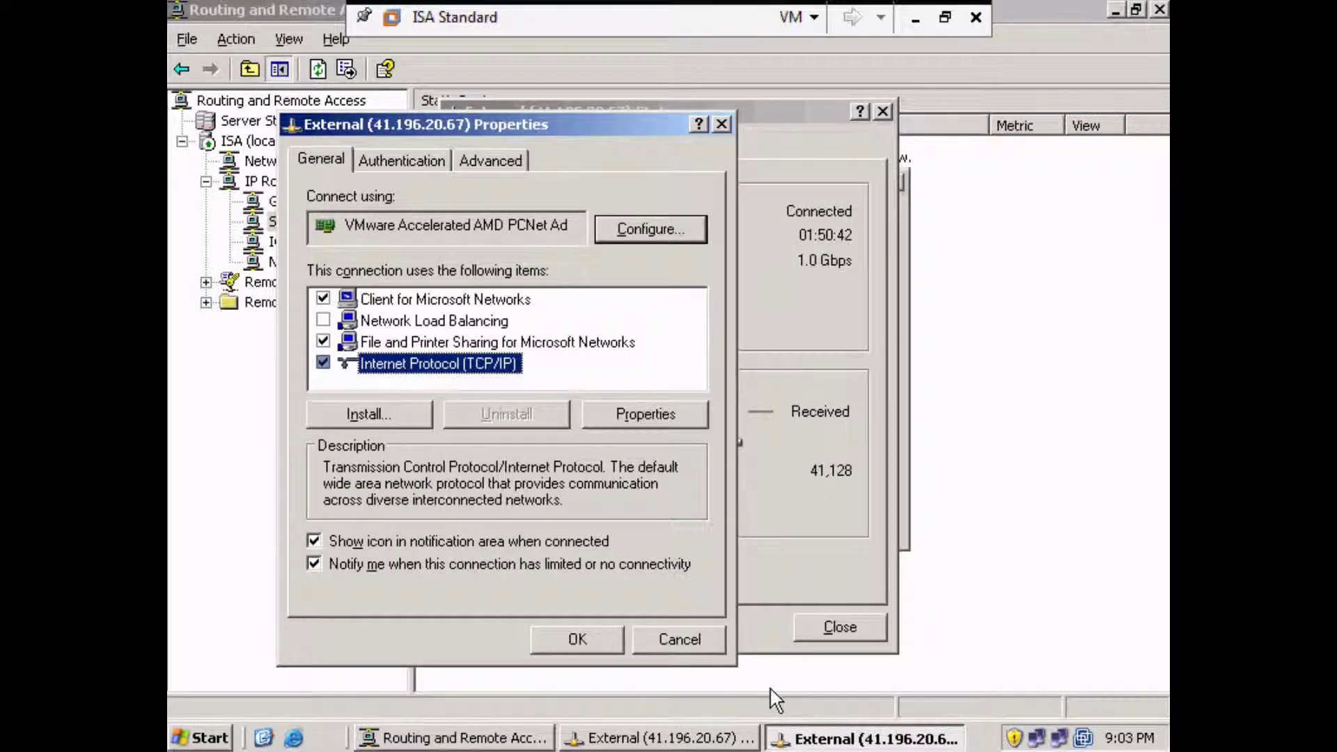
left_click(711, 644)
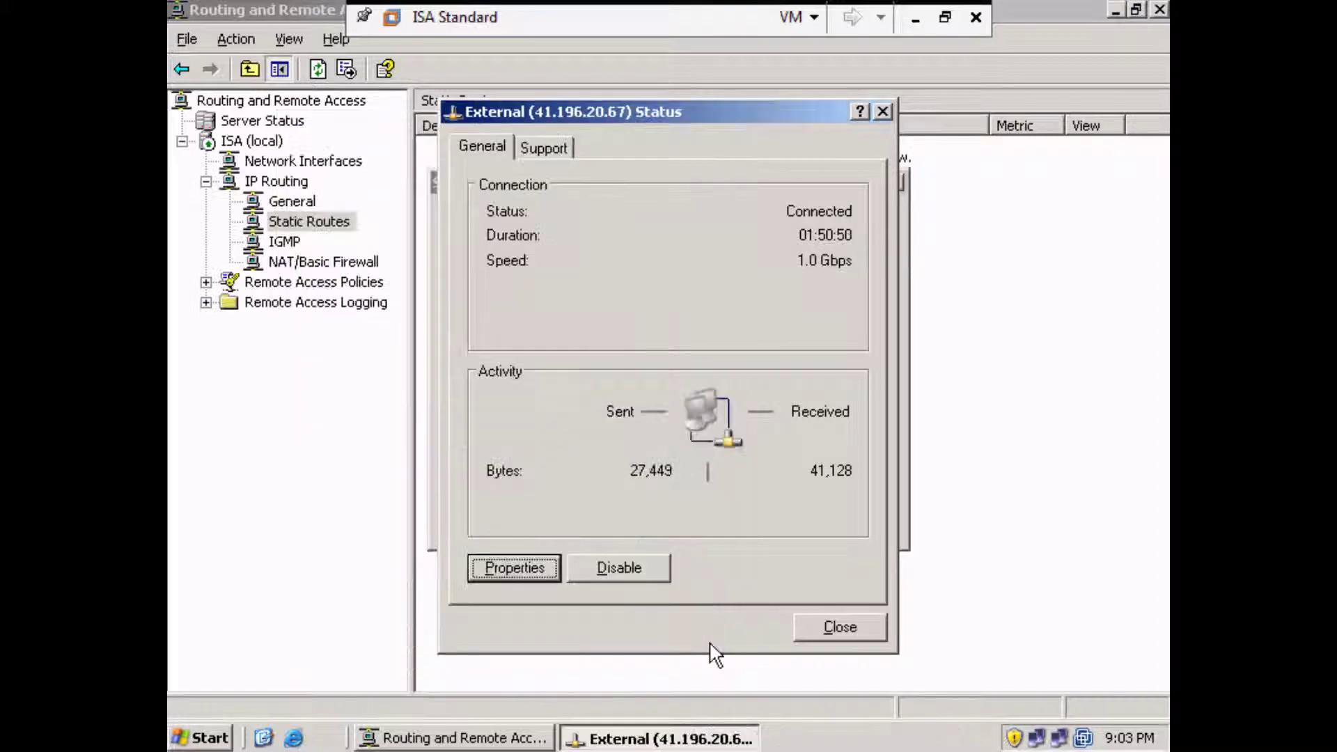
- Check the server's routing table with route print in a command prompt, and save the default static route on the External interface
left_click(838, 628)
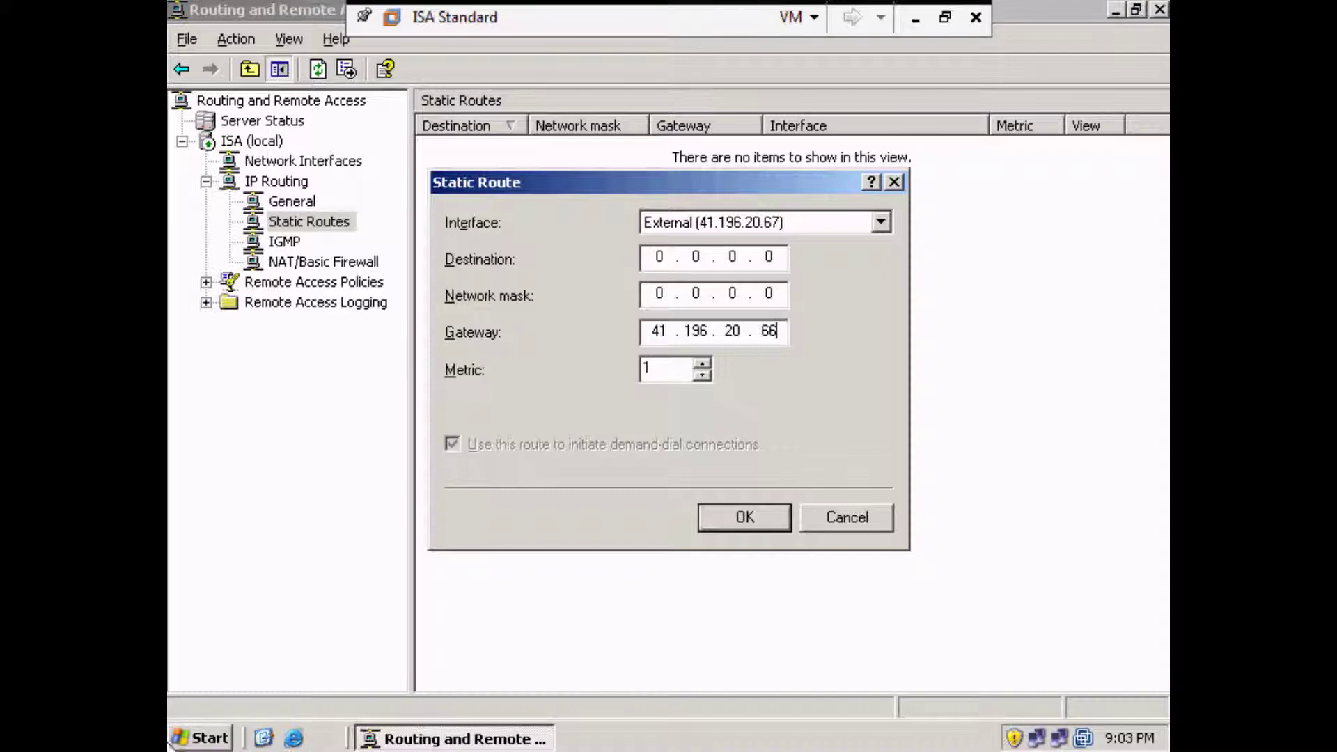
left_click(196, 738)
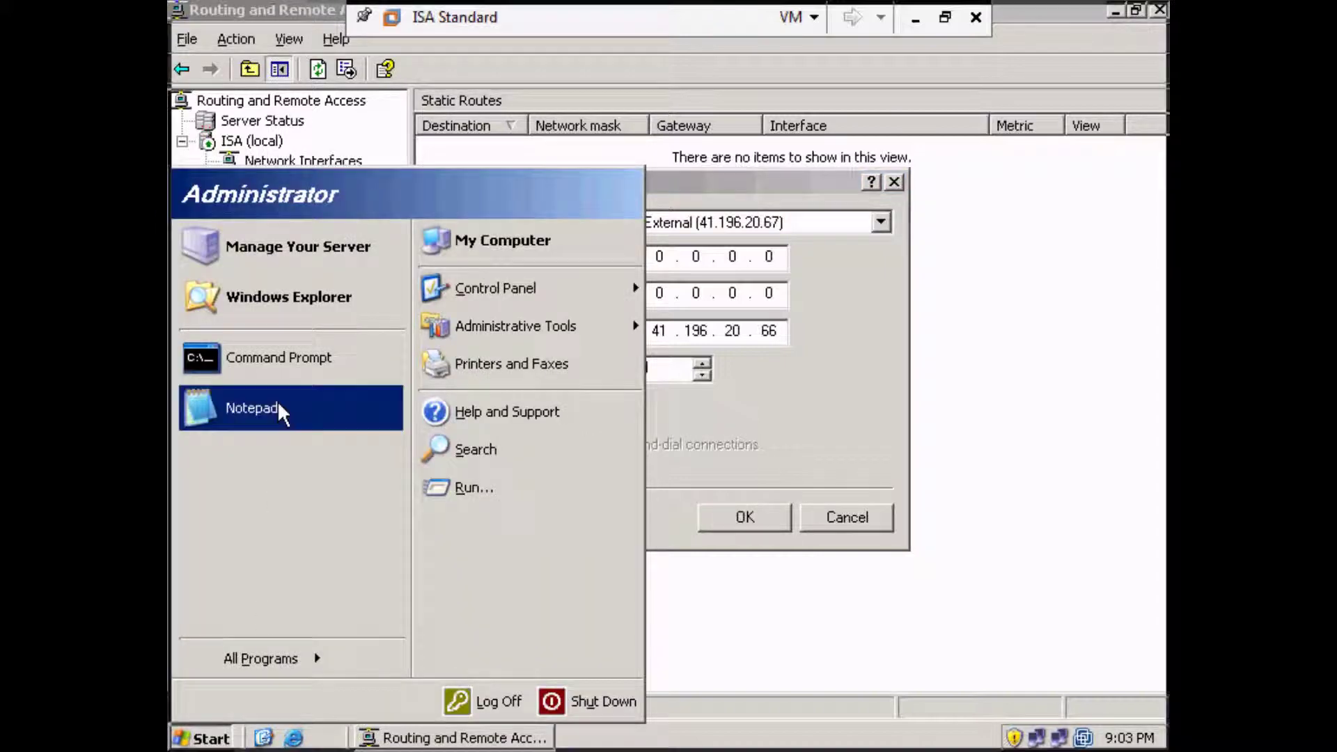
left_click(282, 369)
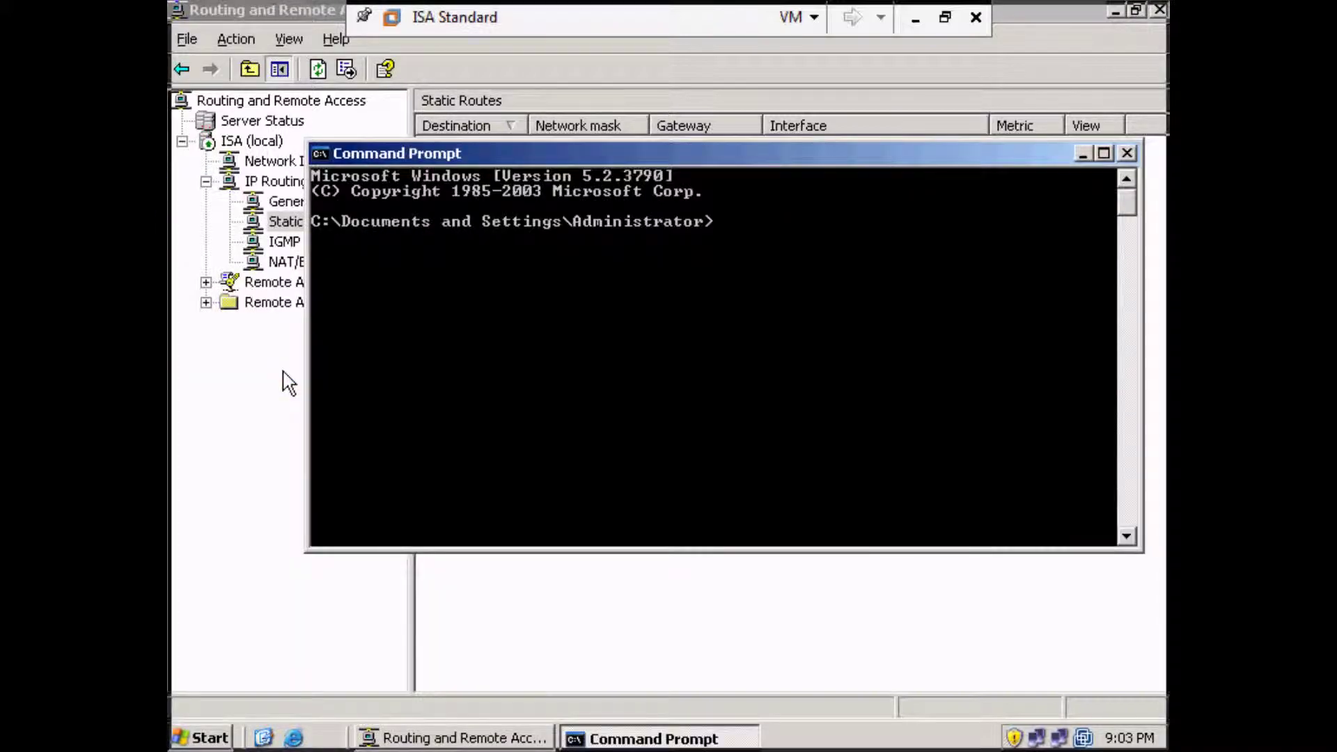
type("route print")
key("Return")
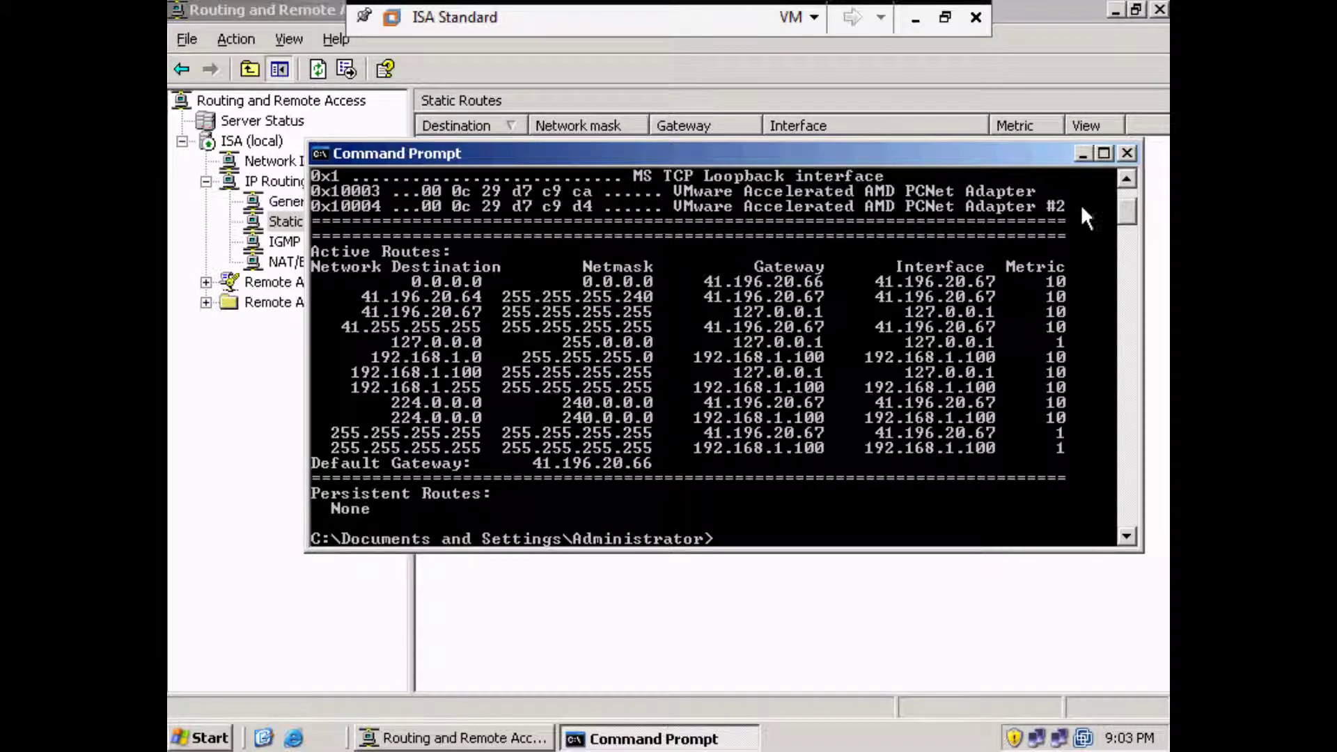
left_click(1129, 153)
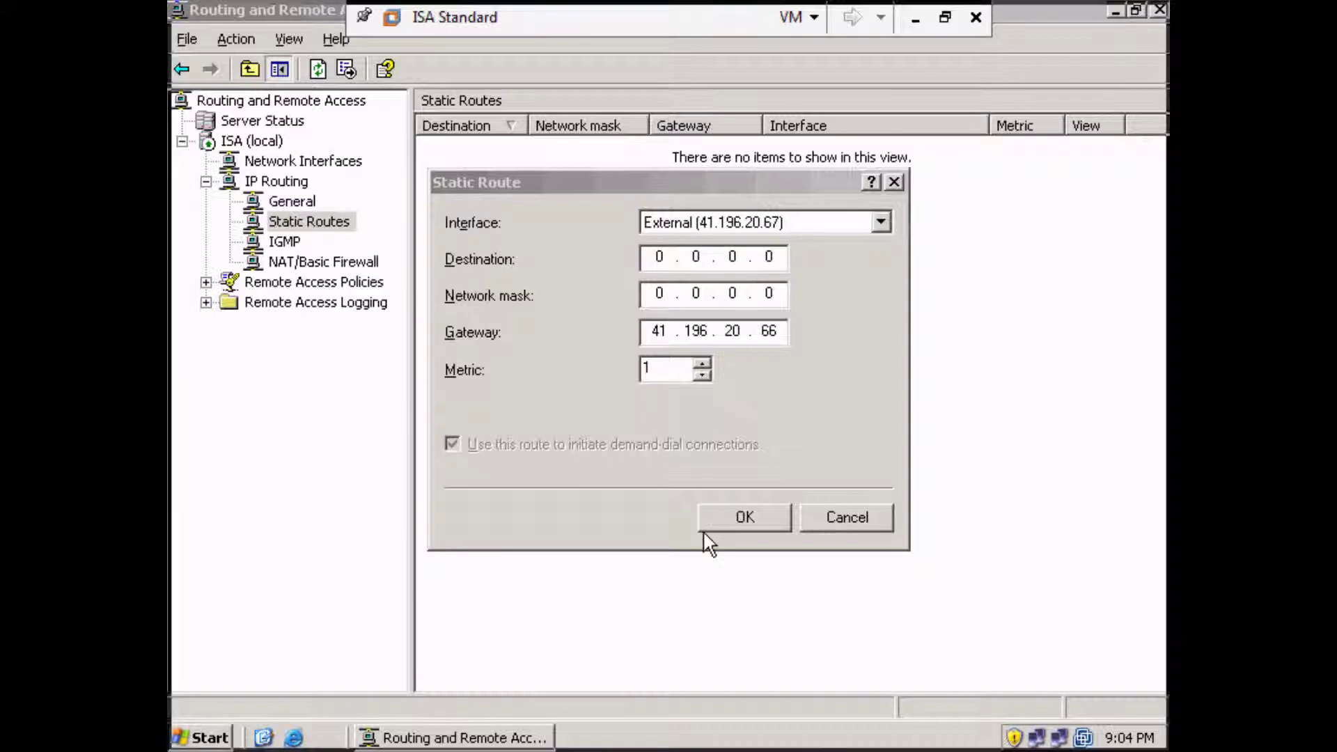
left_click(745, 516)
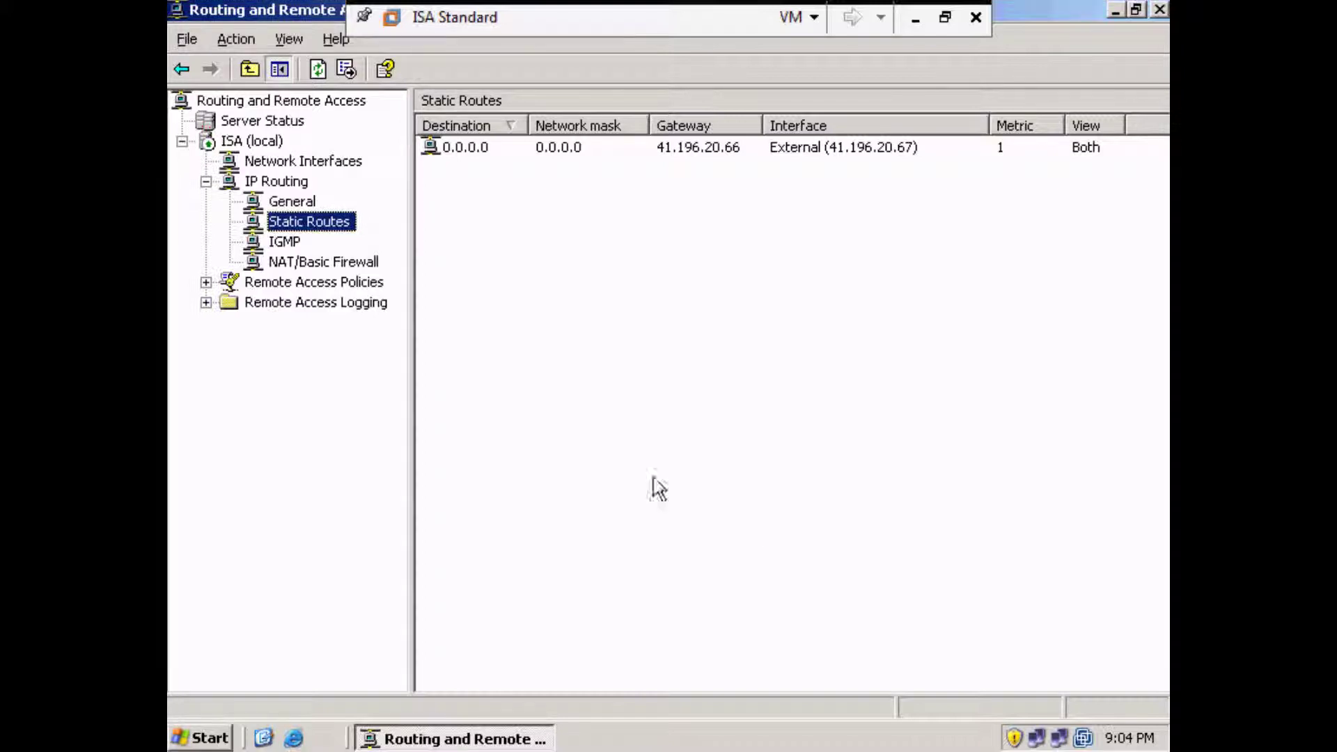
- Add the Internal (192.168.1.100) interface to NAT/Basic Firewall as a private interface connected to the private network
left_click(329, 263)
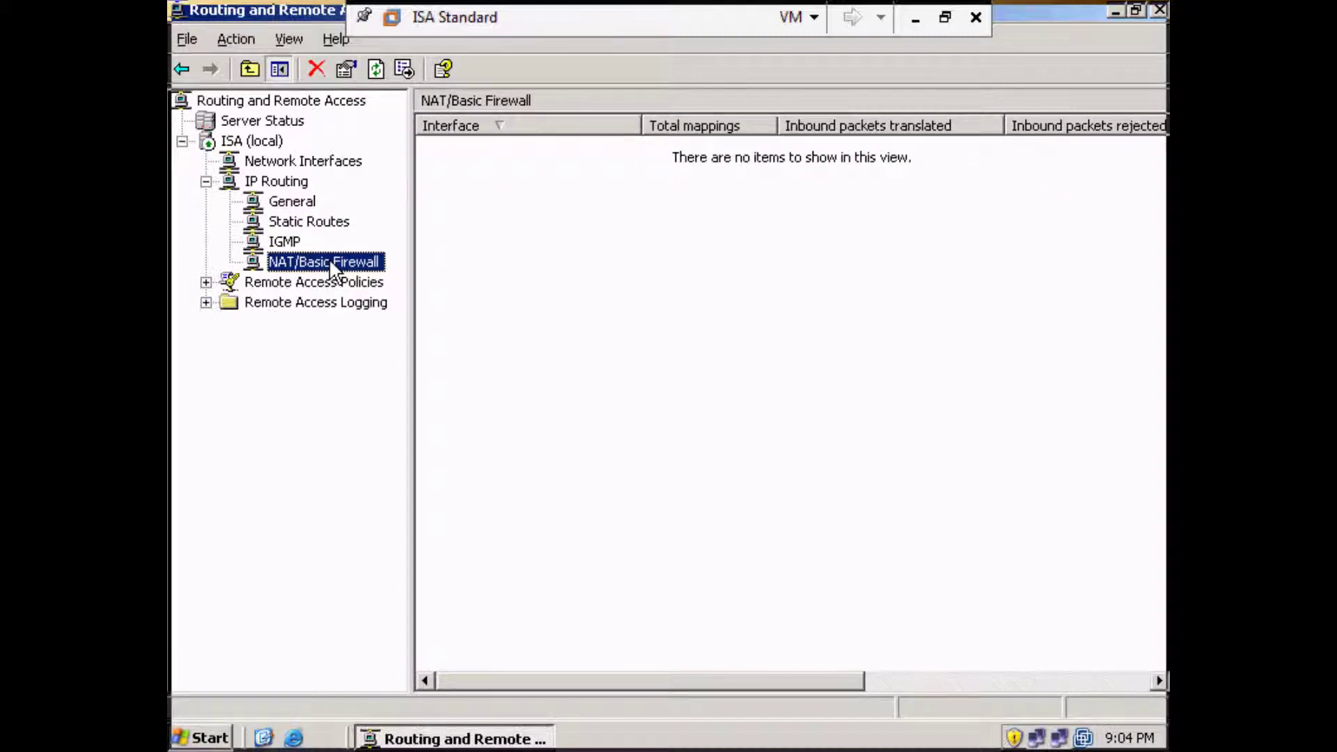
right_click(330, 264)
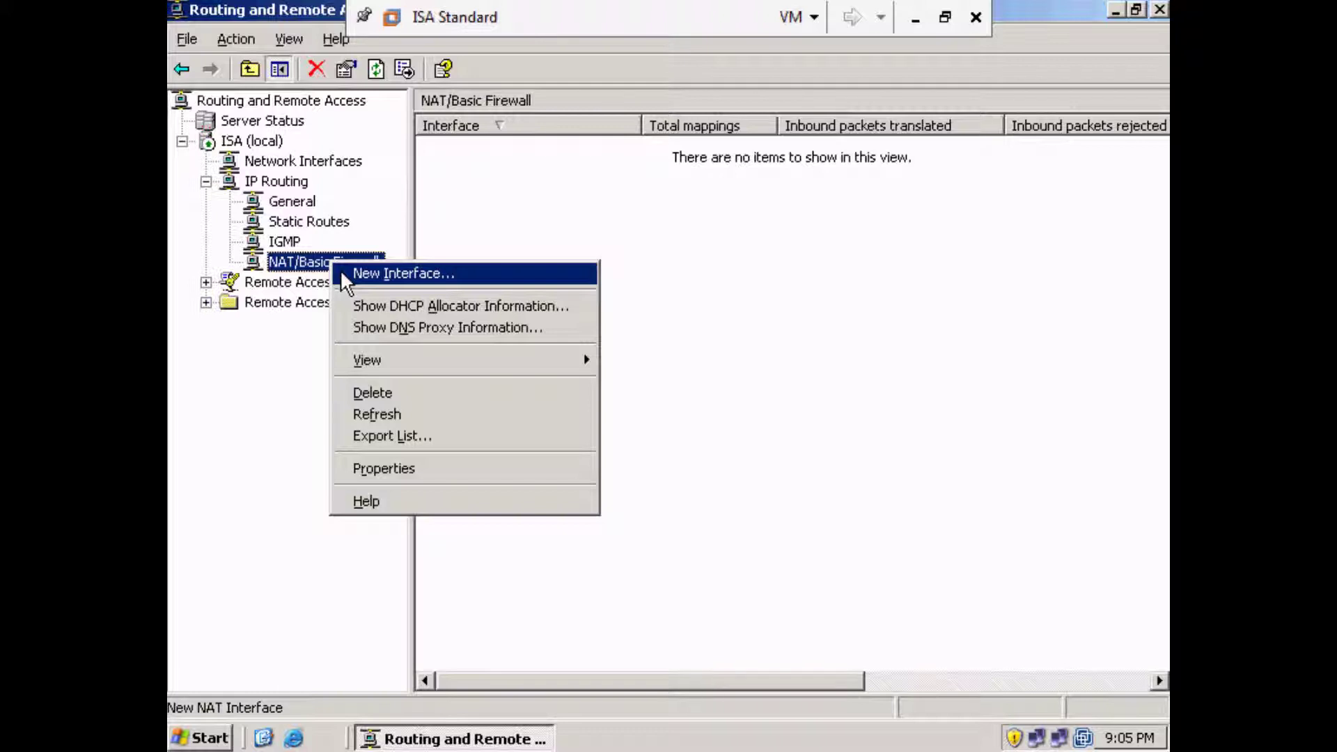
left_click(339, 268)
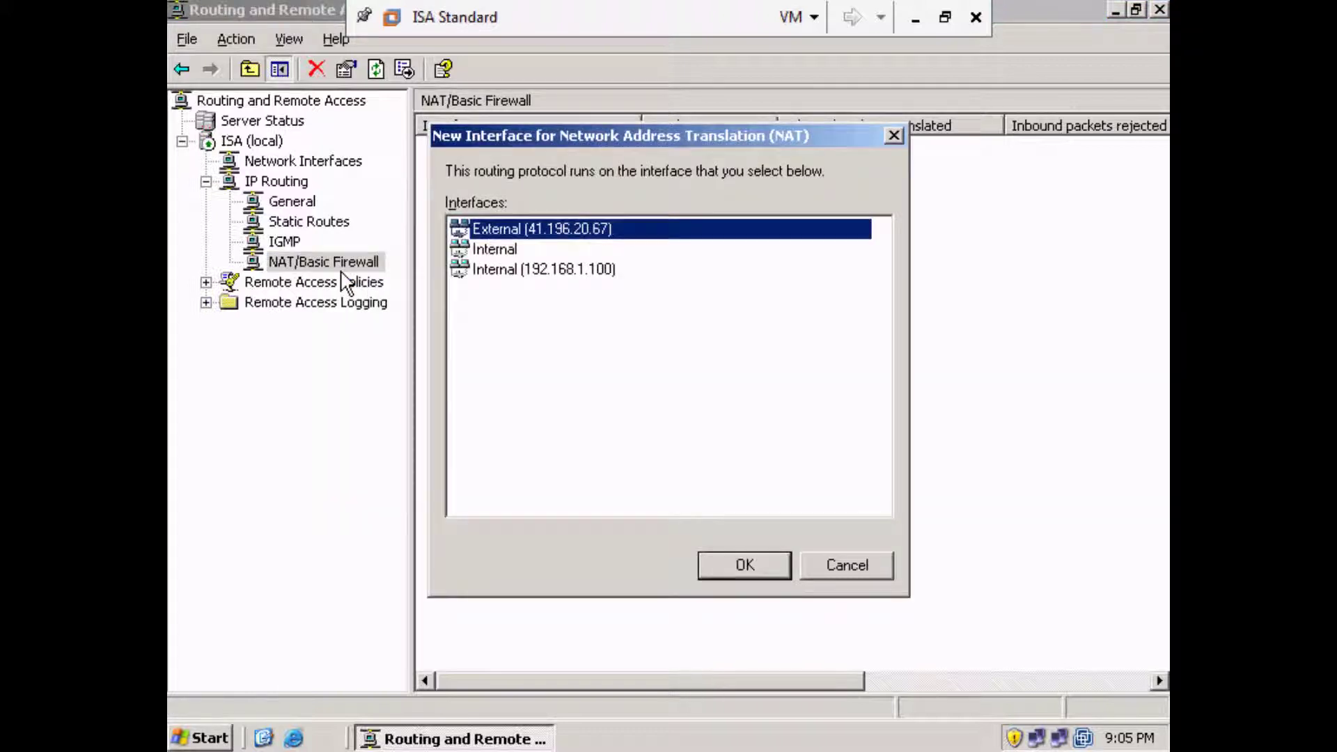
left_click(524, 269)
left_click(741, 561)
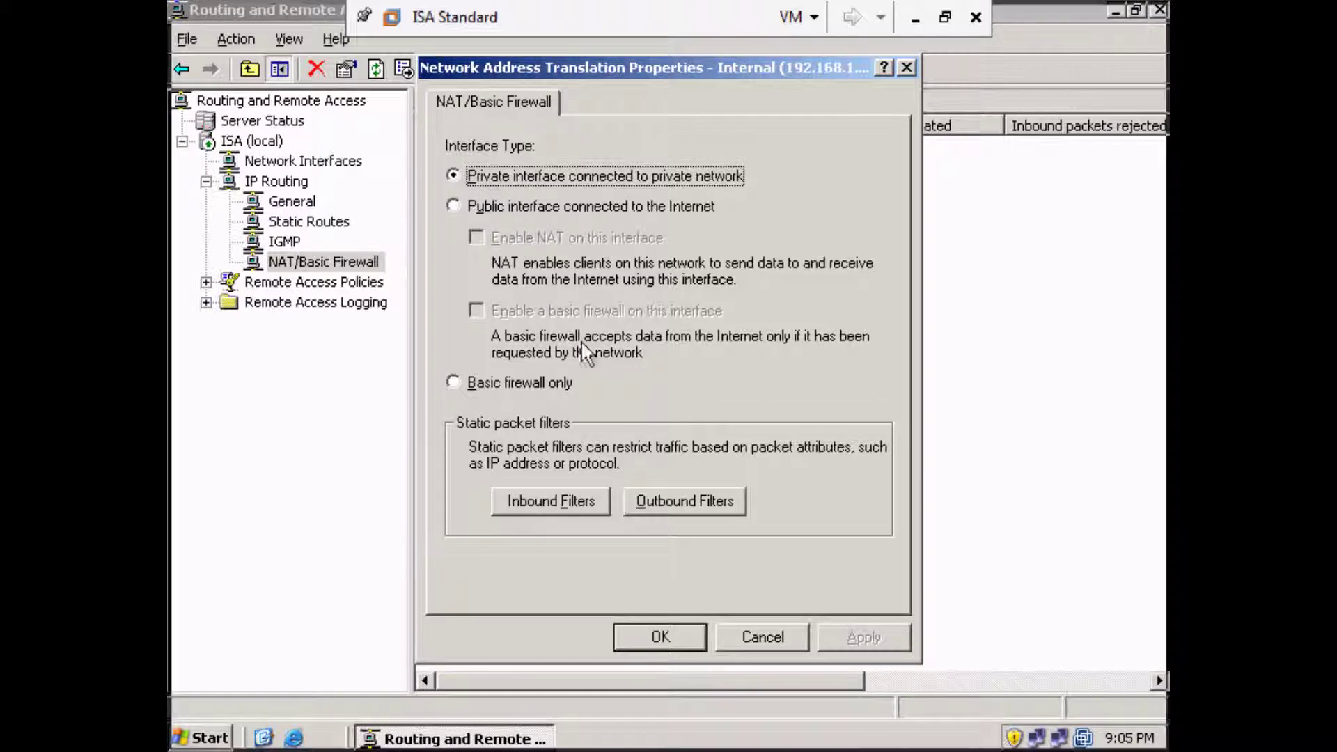
left_click(669, 643)
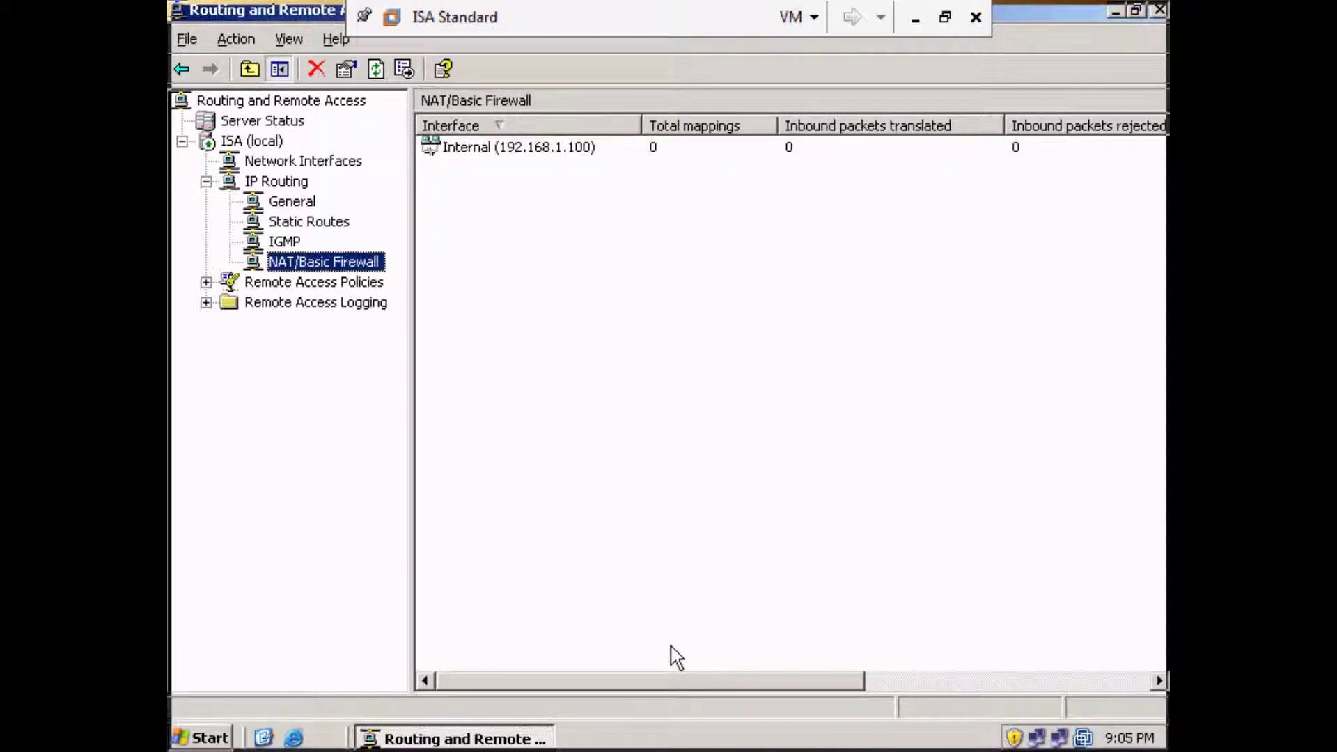
- Add the External interface to NAT/Basic Firewall as a public interface connected to the Internet, with NAT enabled on it
right_click(296, 264)
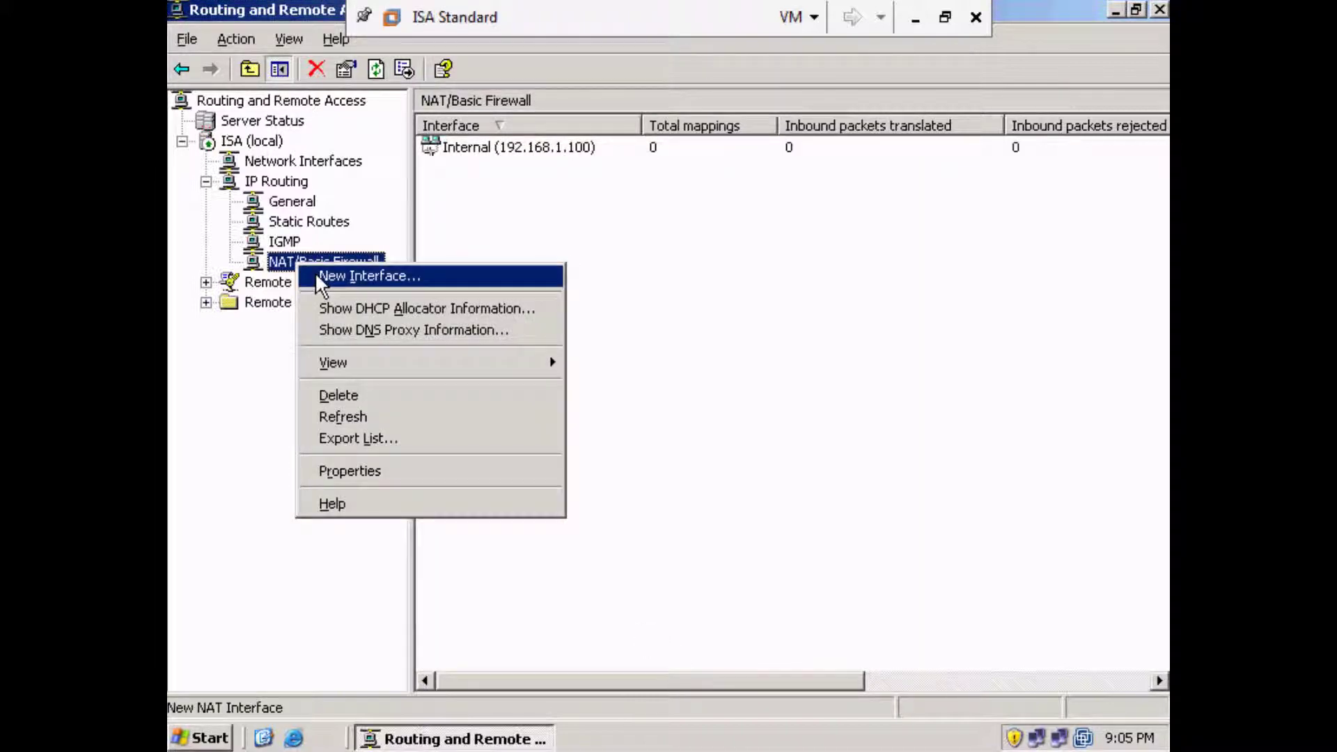
left_click(321, 275)
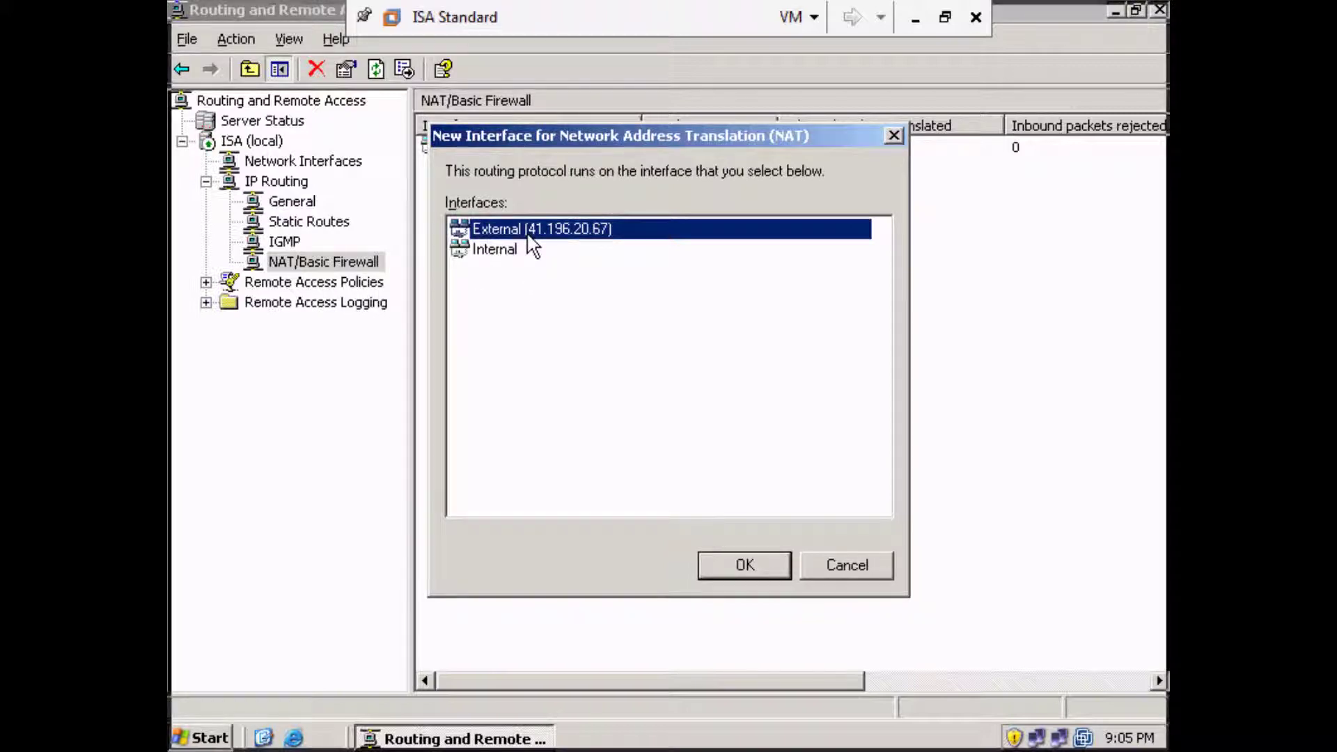
left_click(742, 564)
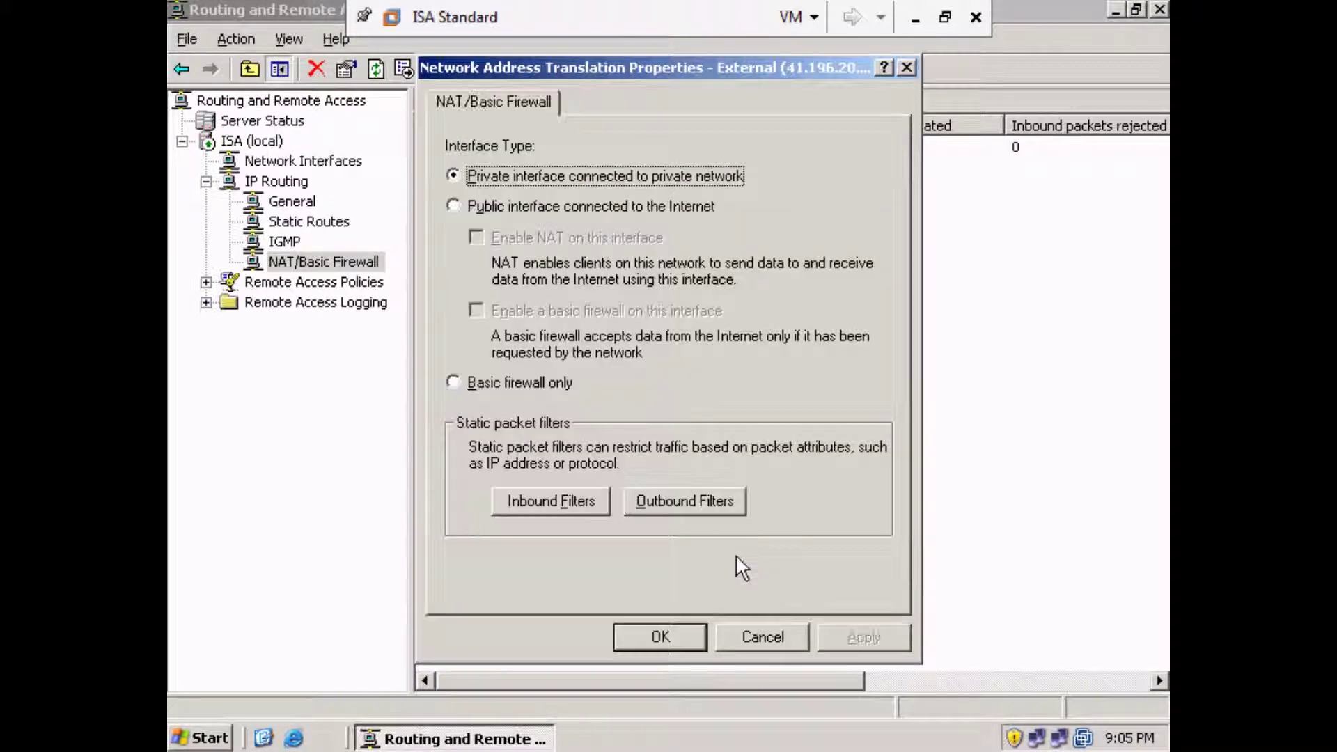
left_click(501, 204)
left_click(511, 235)
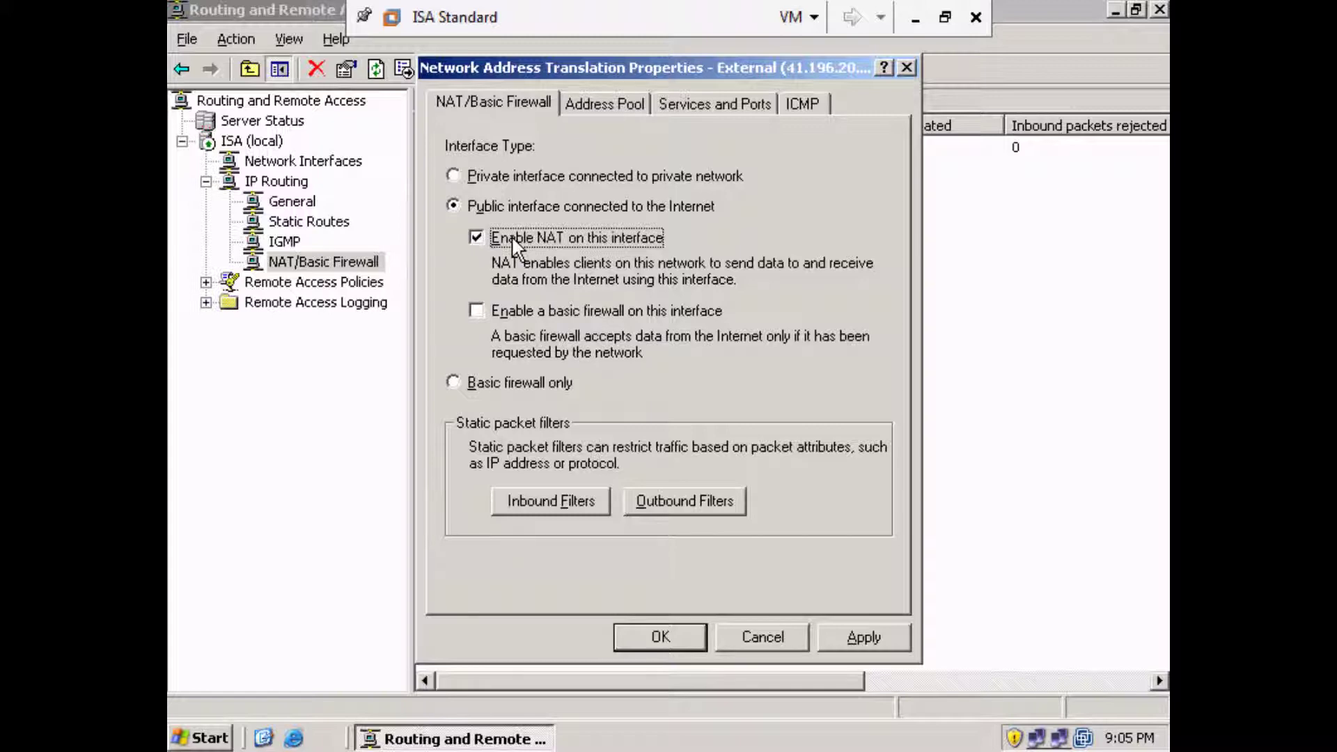
left_click(888, 638)
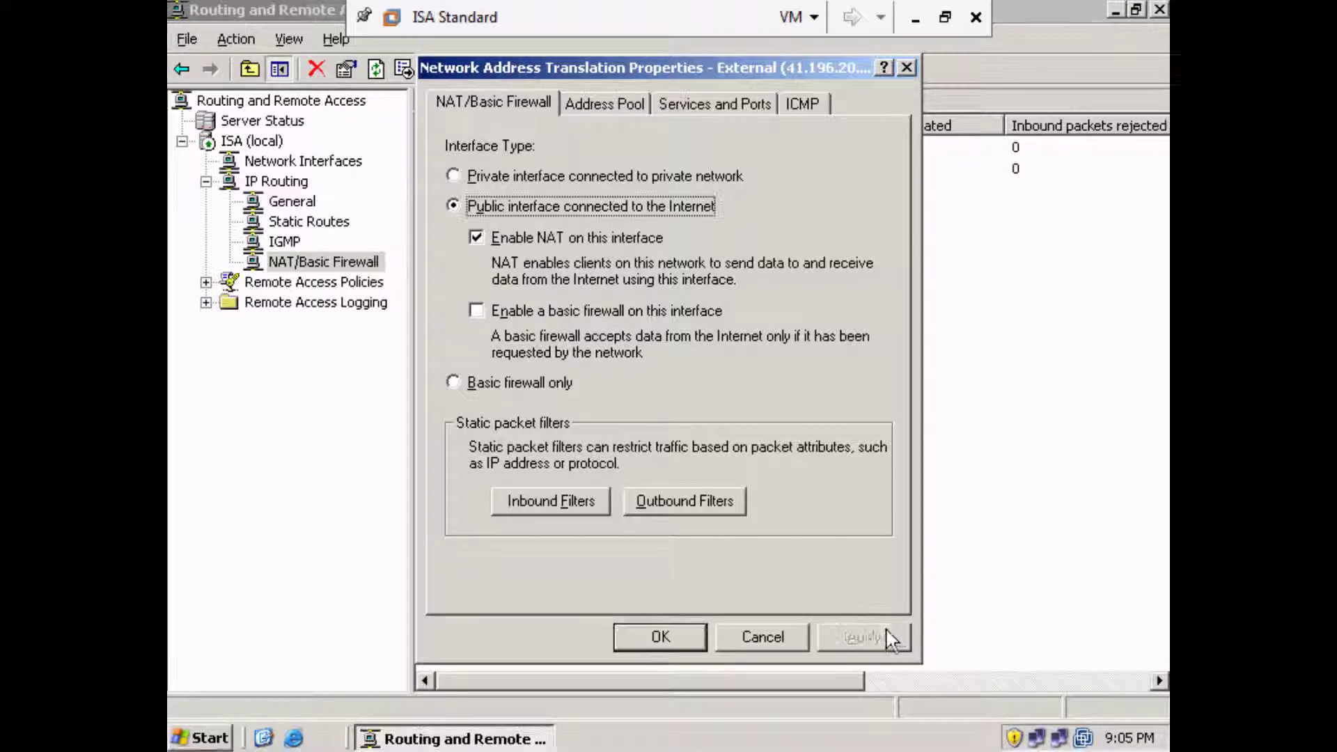
left_click(692, 637)
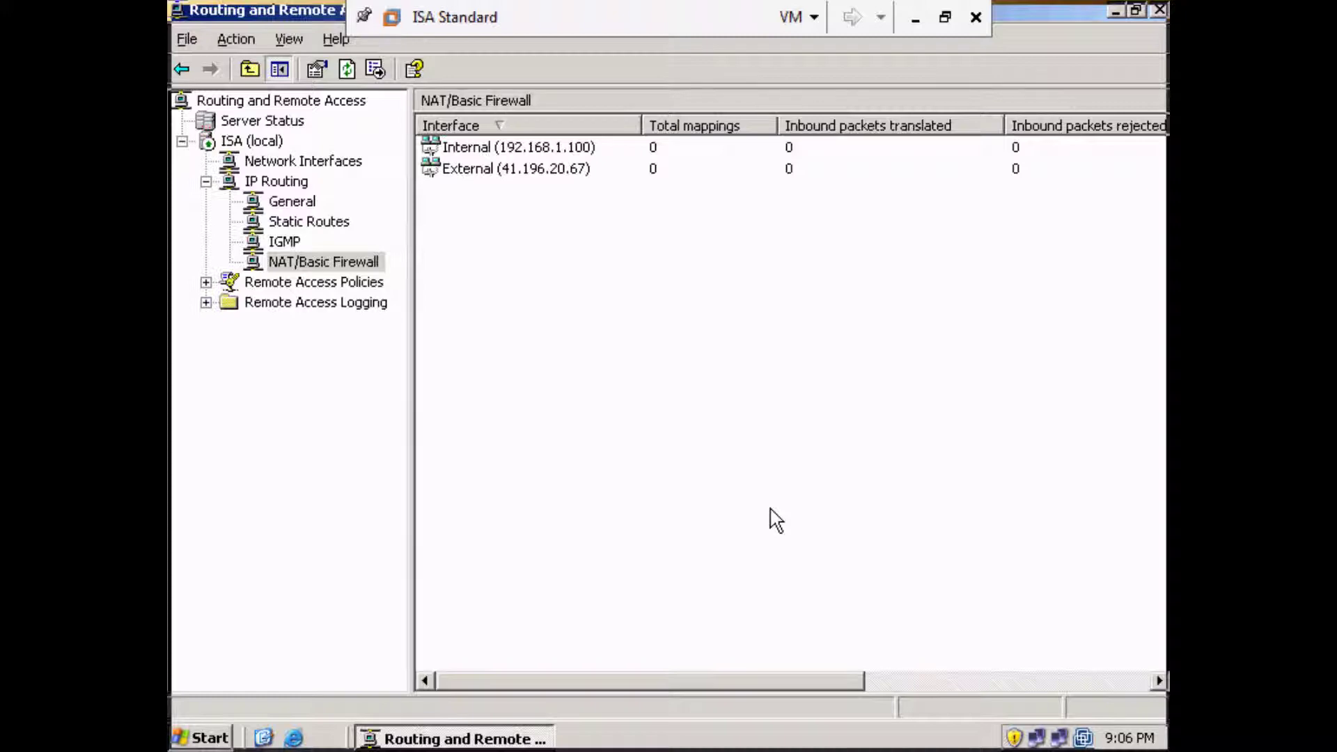
- Try adding an address pool to the External NAT interface from 41.196.20.68 to 41.196.20.79 with mask 255.255.255.240
double_click(504, 177)
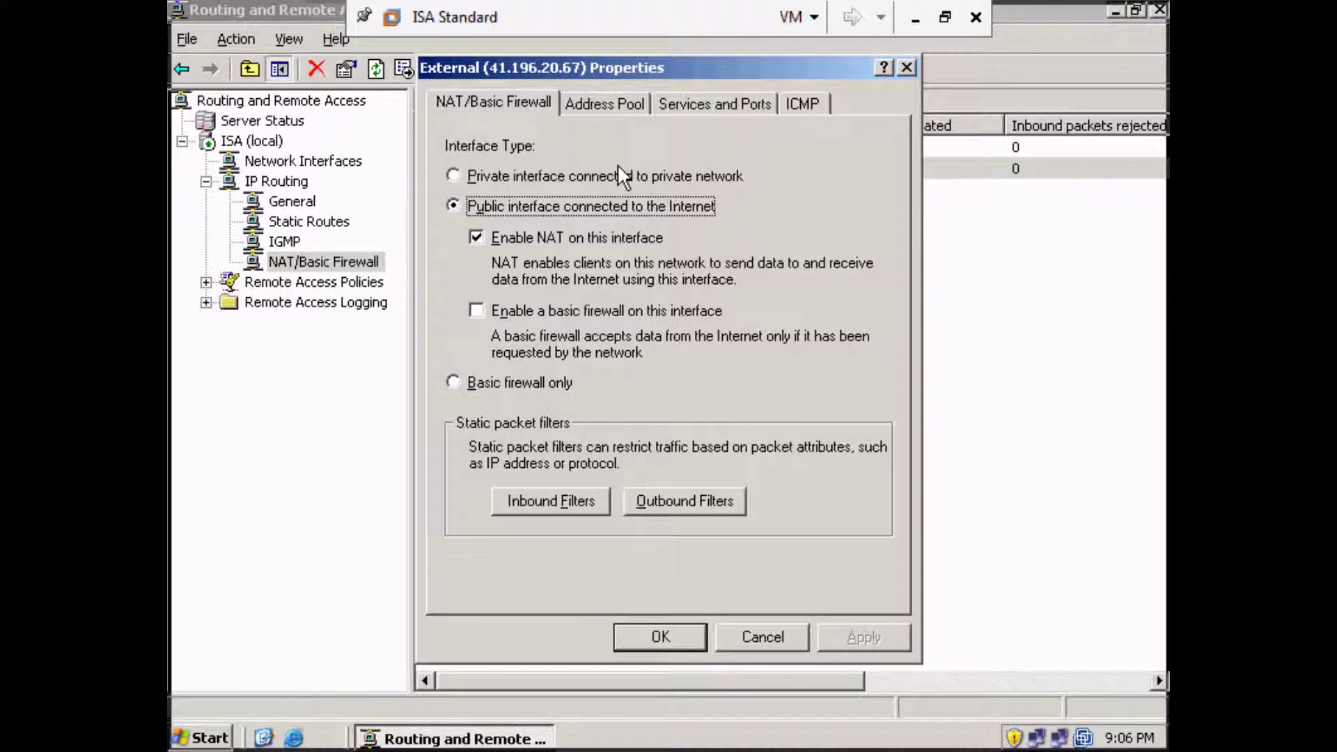
left_click(623, 110)
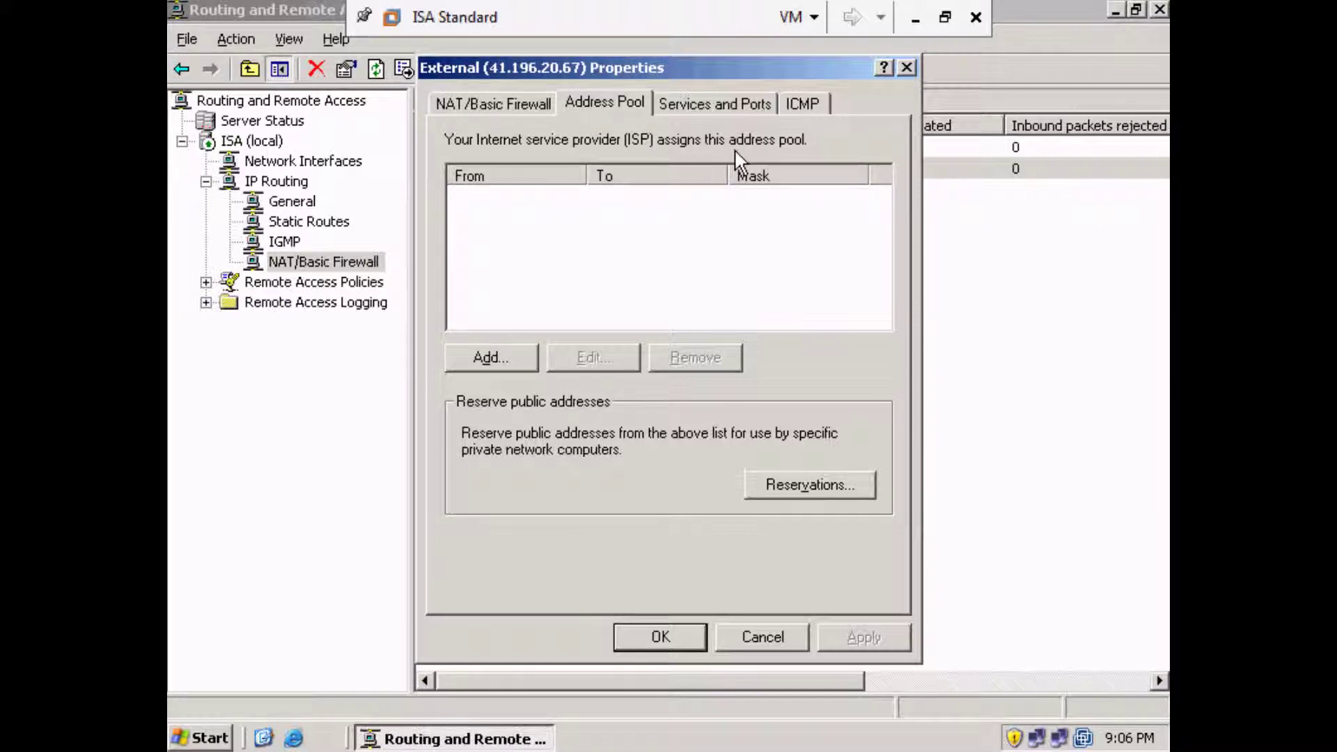
left_click(497, 355)
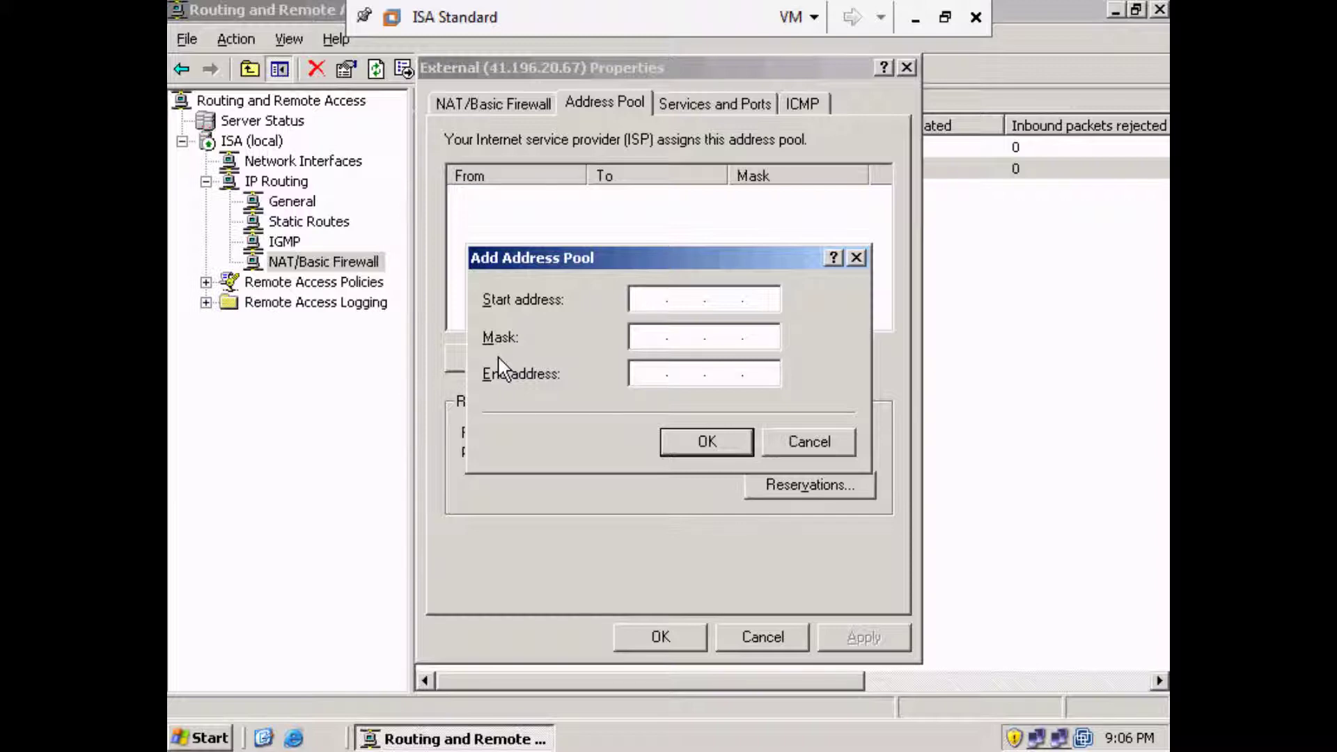
type("41.19")
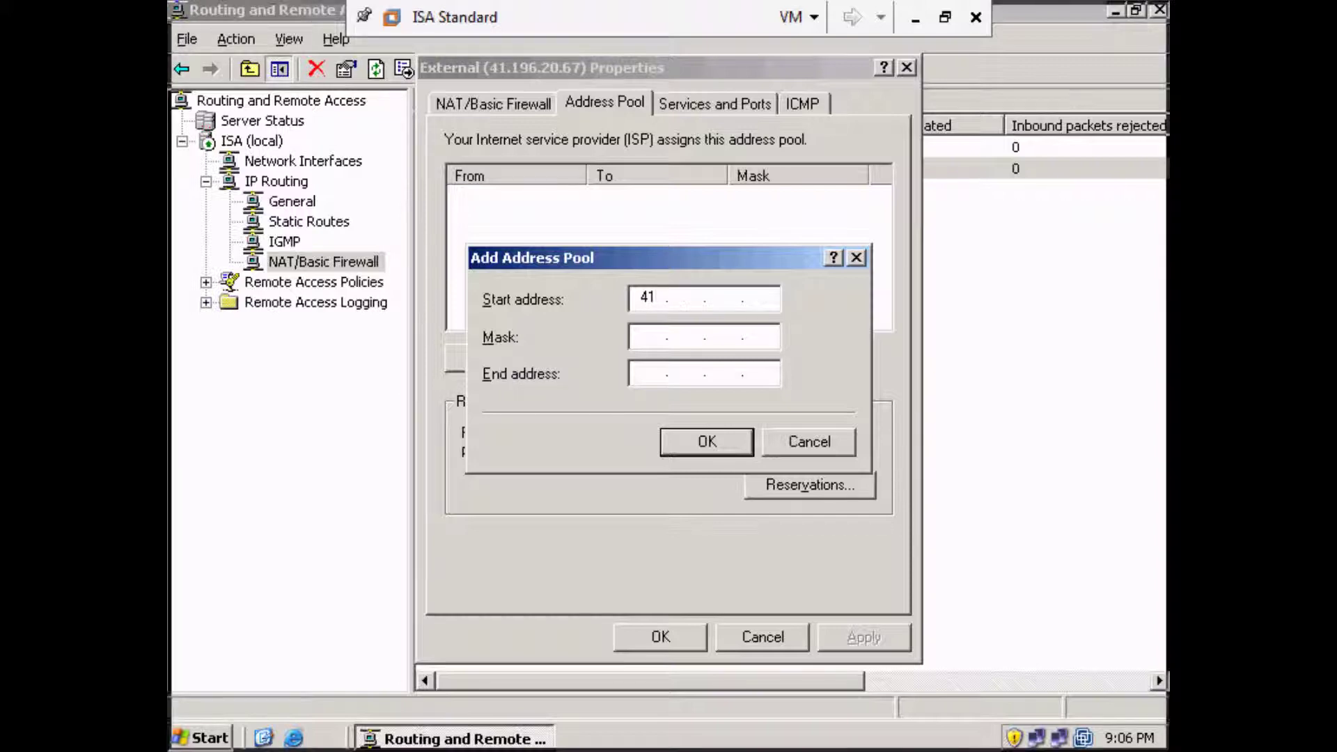
type("6.20.68")
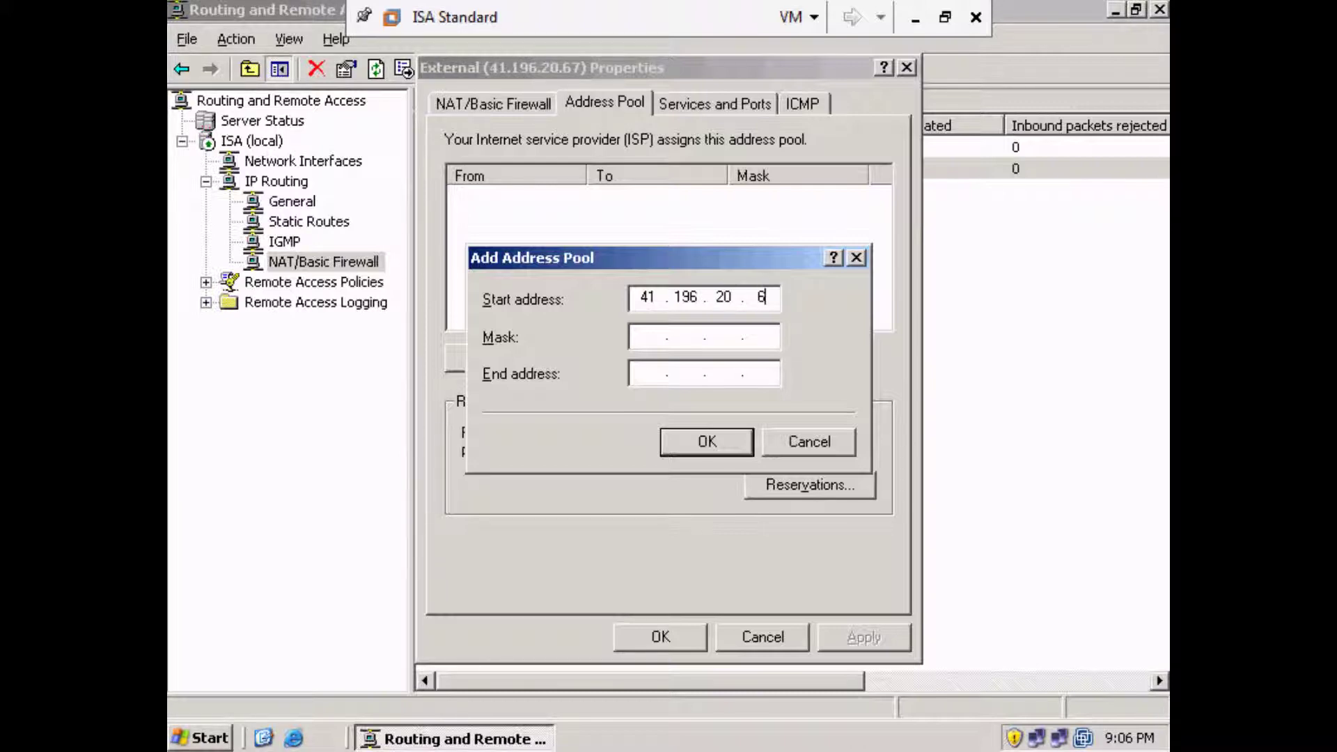
left_click(644, 336)
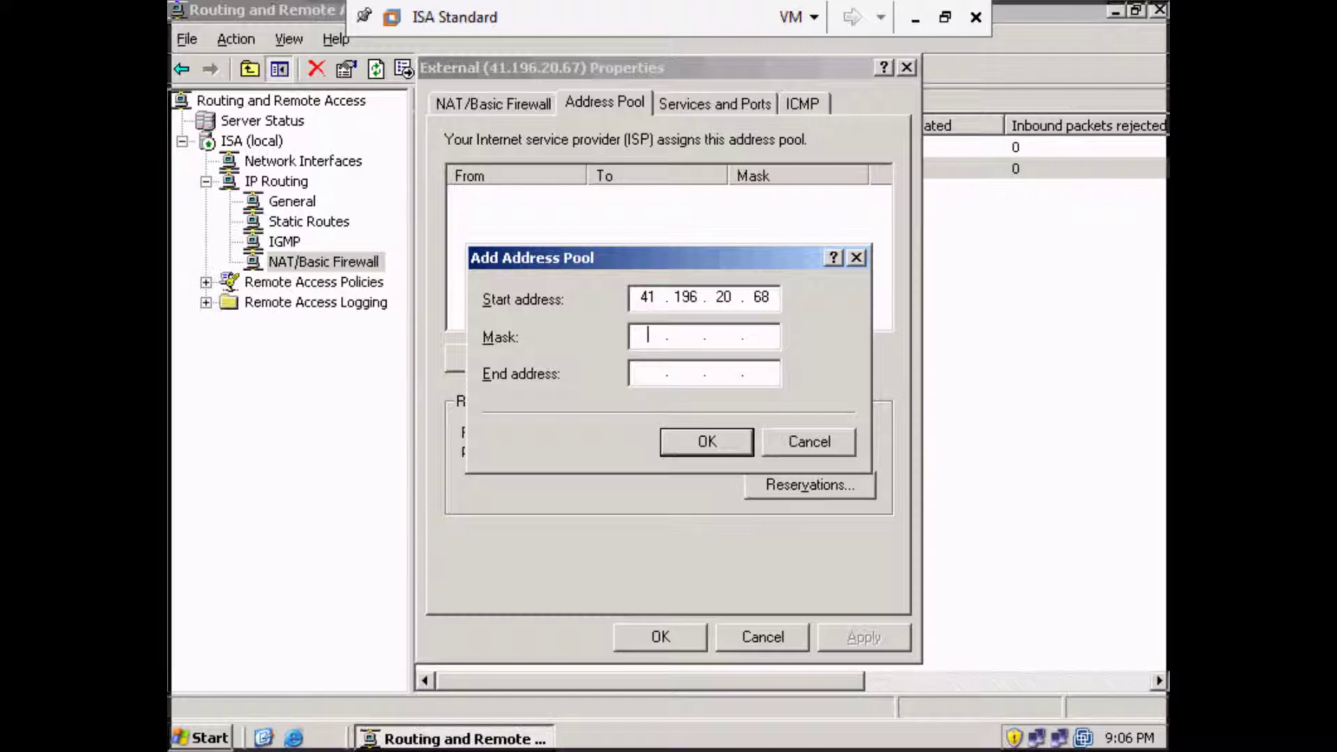
type("255 . 255 . ")
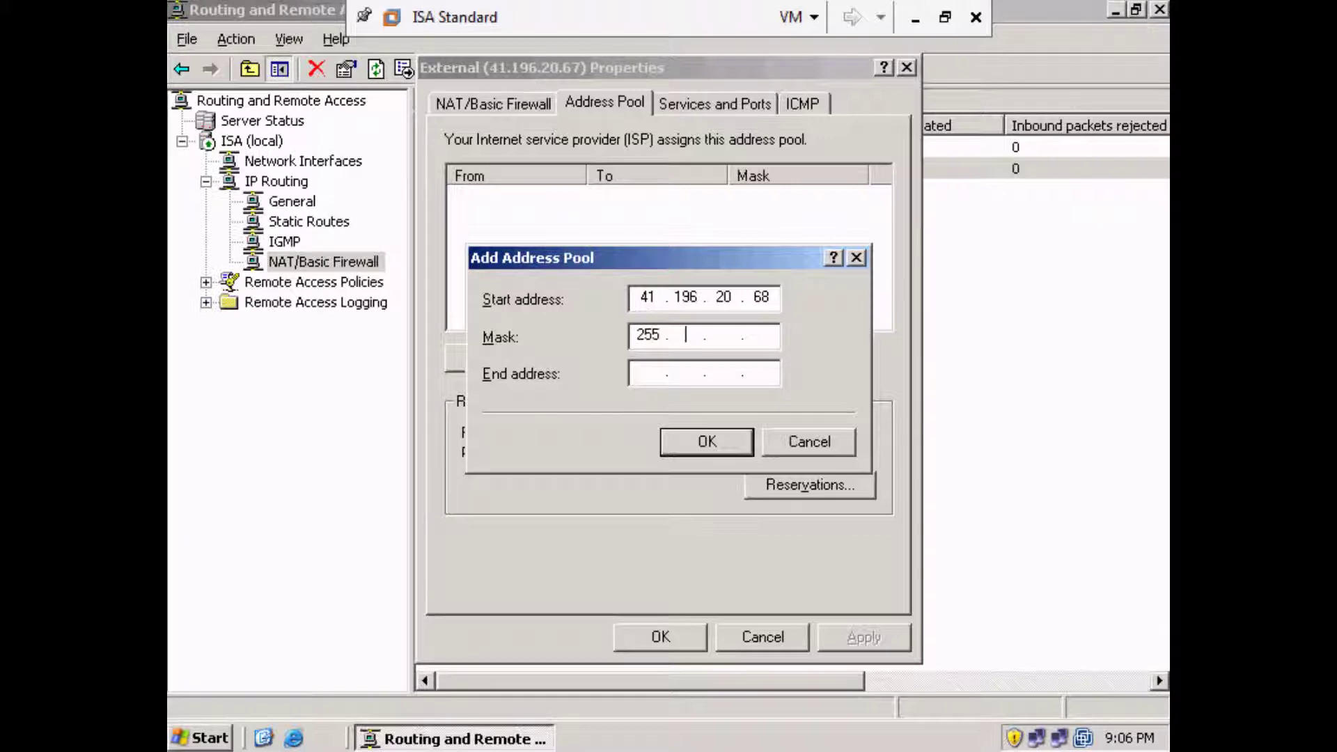
type("255 . 2")
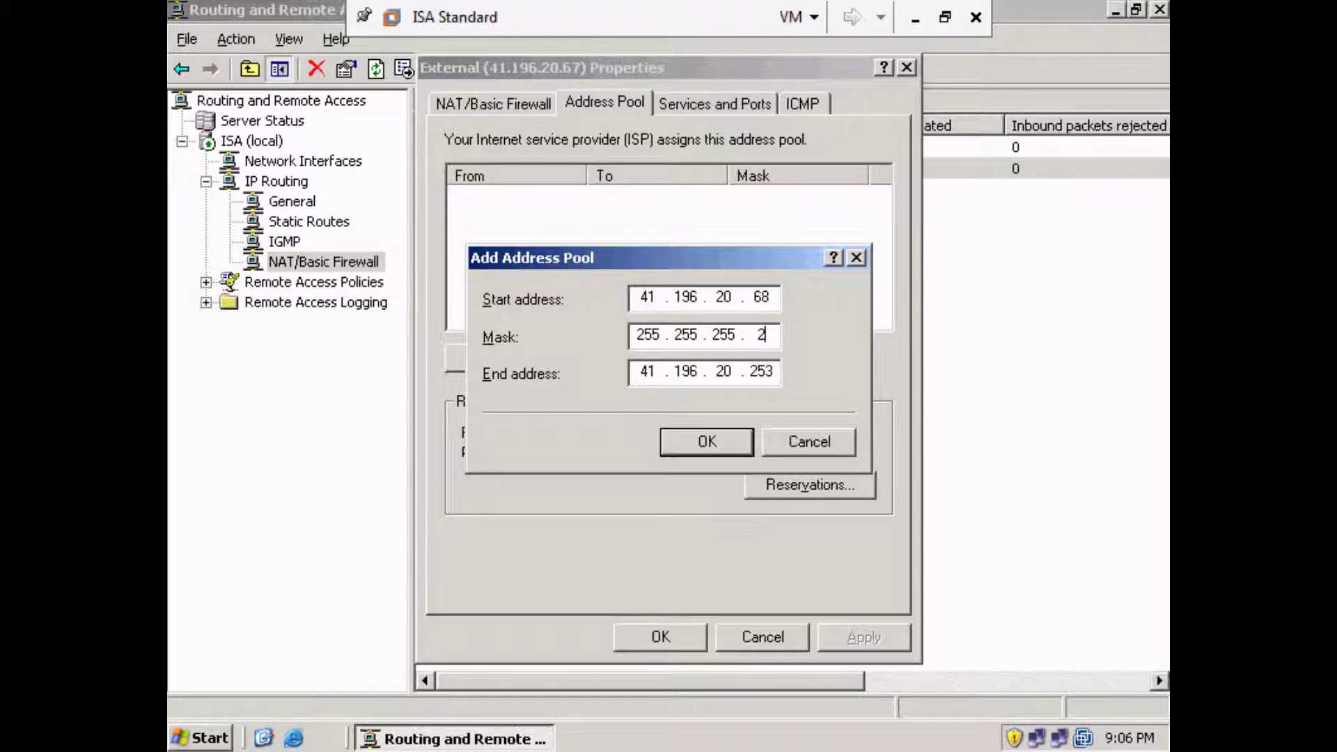
type("40")
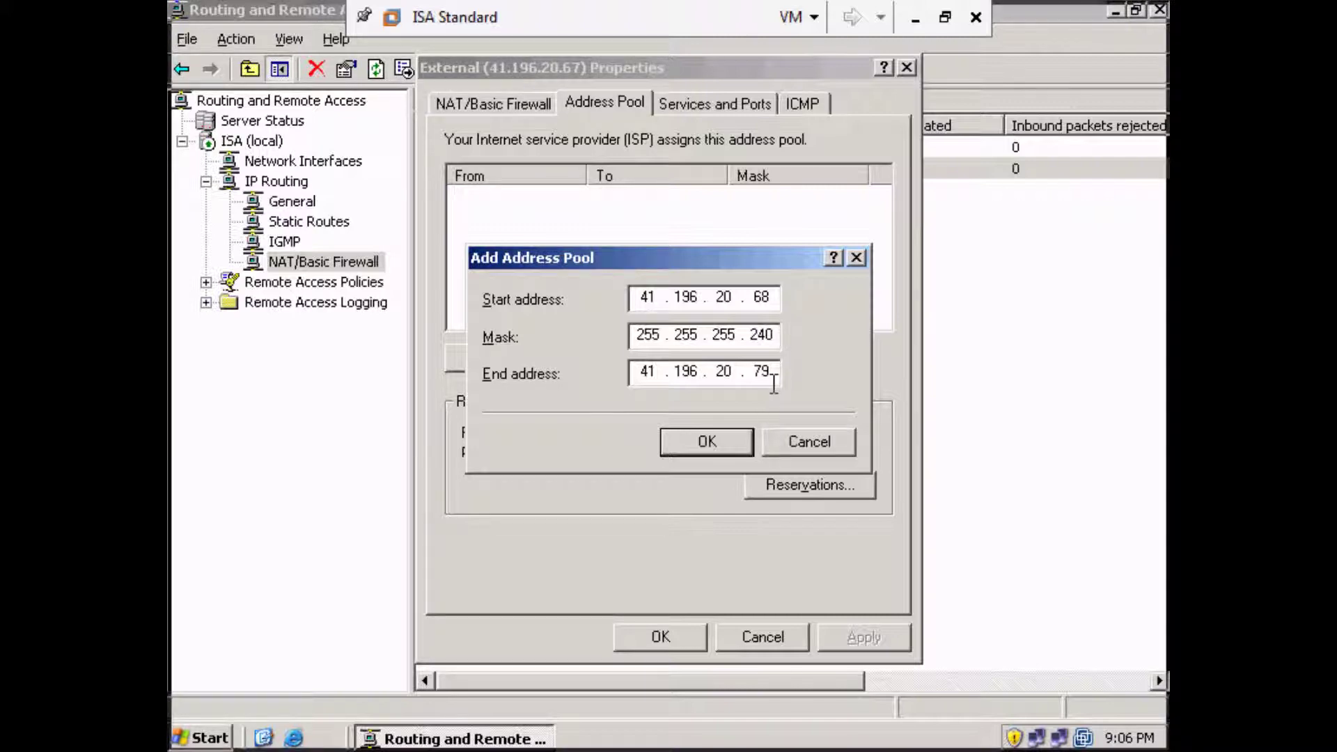
left_click(699, 447)
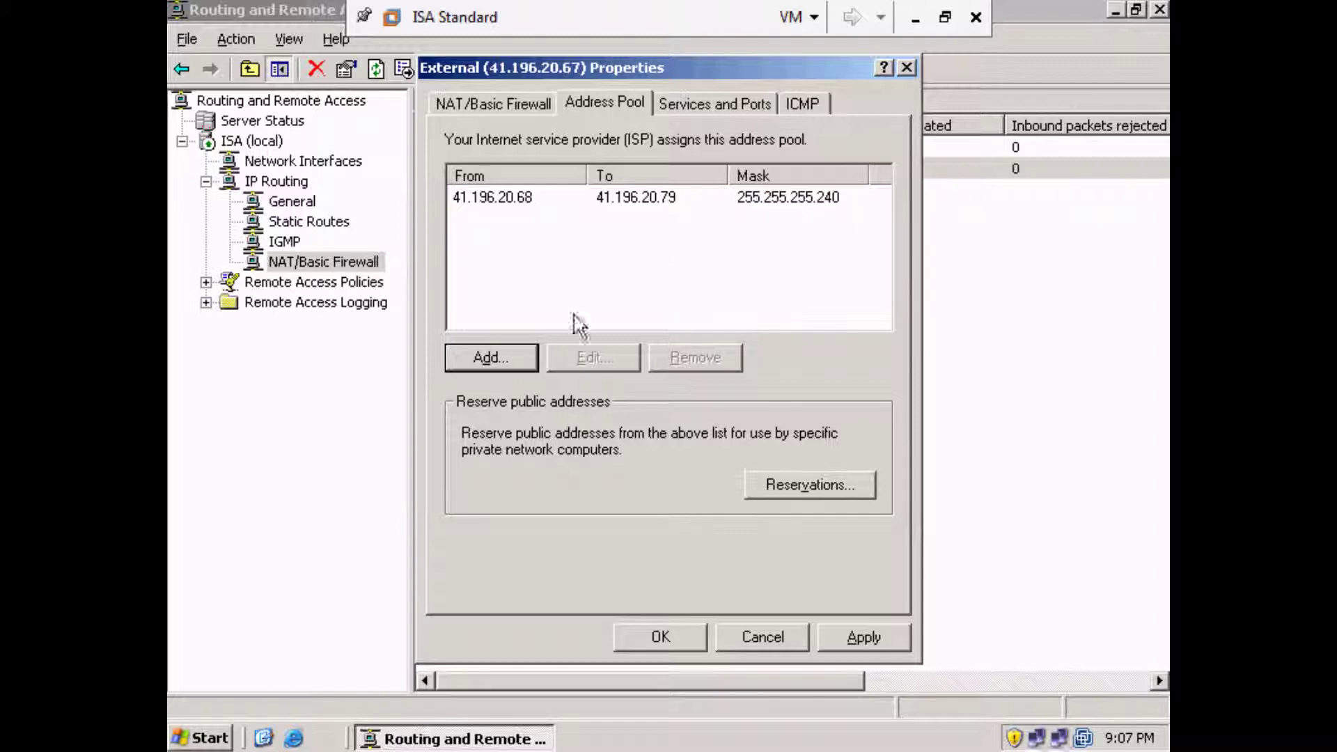
- Examine the form for reserving a public IP address for a private computer, and discard the External interface's pending property changes
left_click(798, 487)
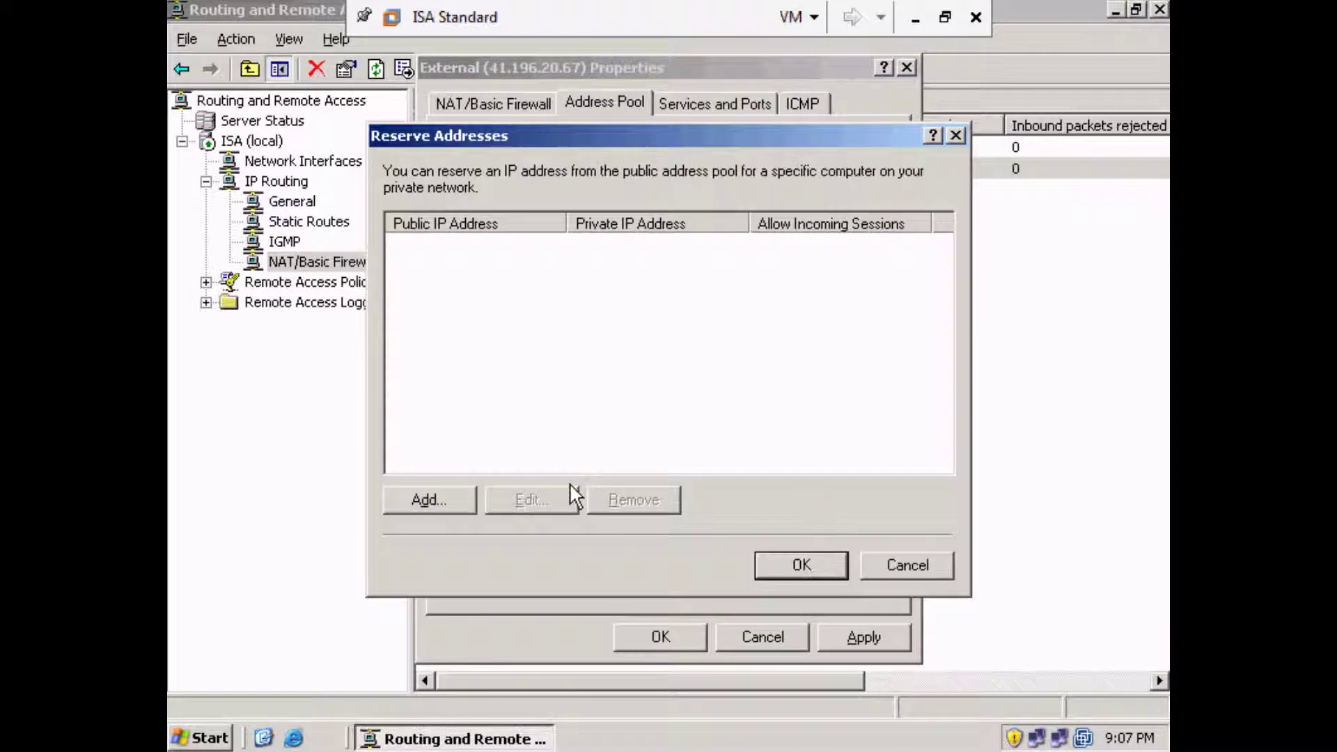
left_click(449, 495)
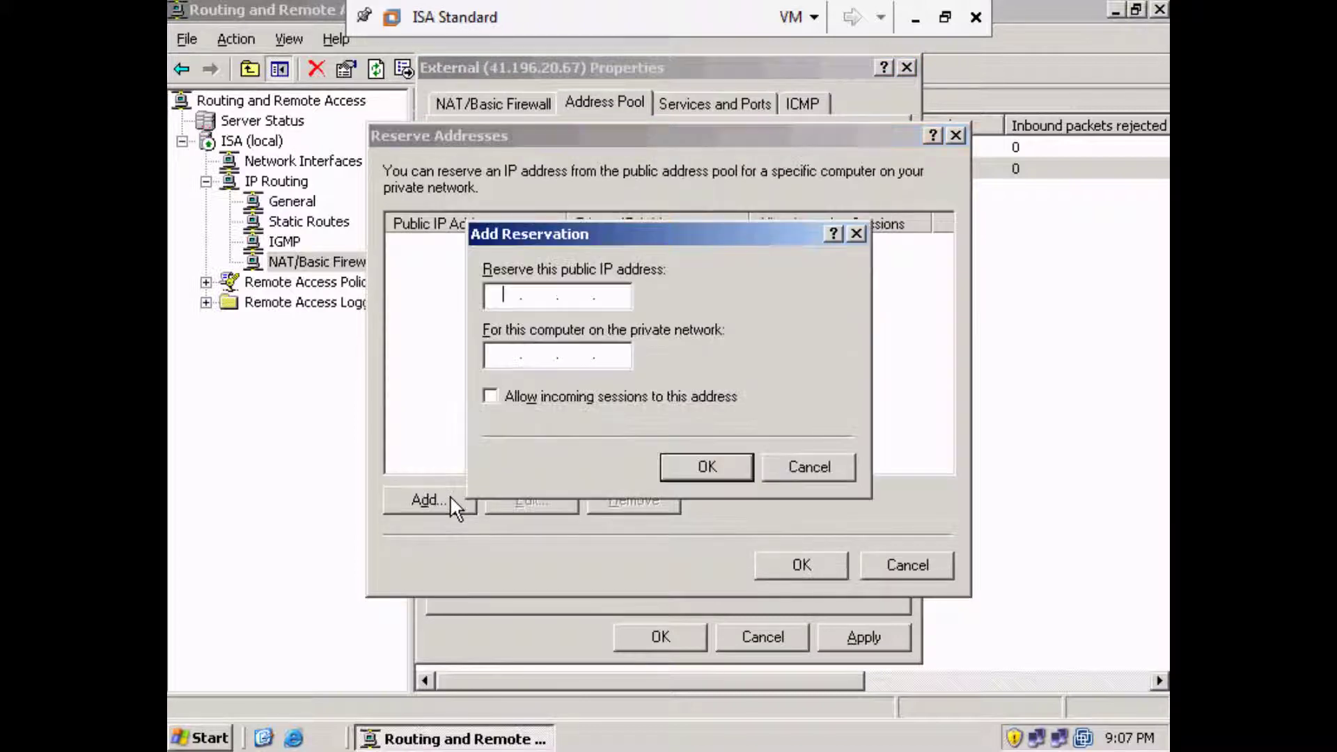
left_click(529, 354)
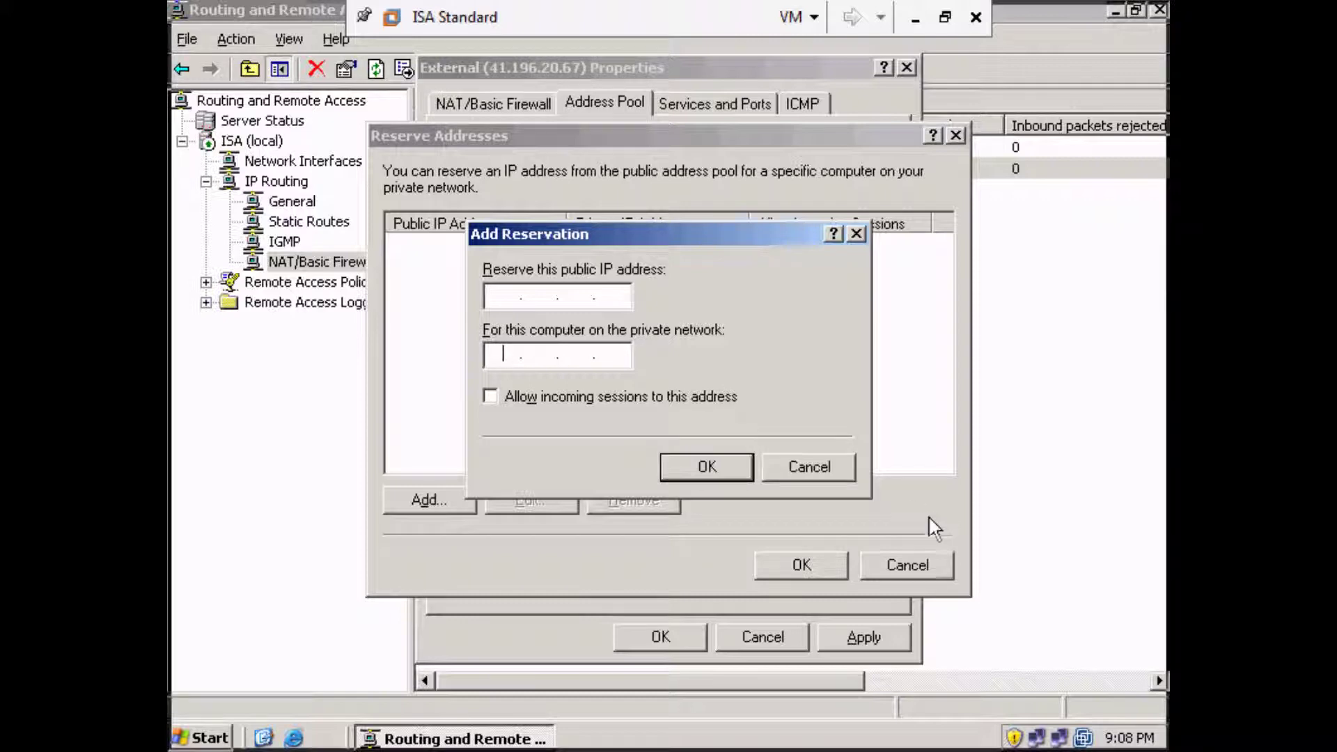
left_click(842, 465)
left_click(925, 558)
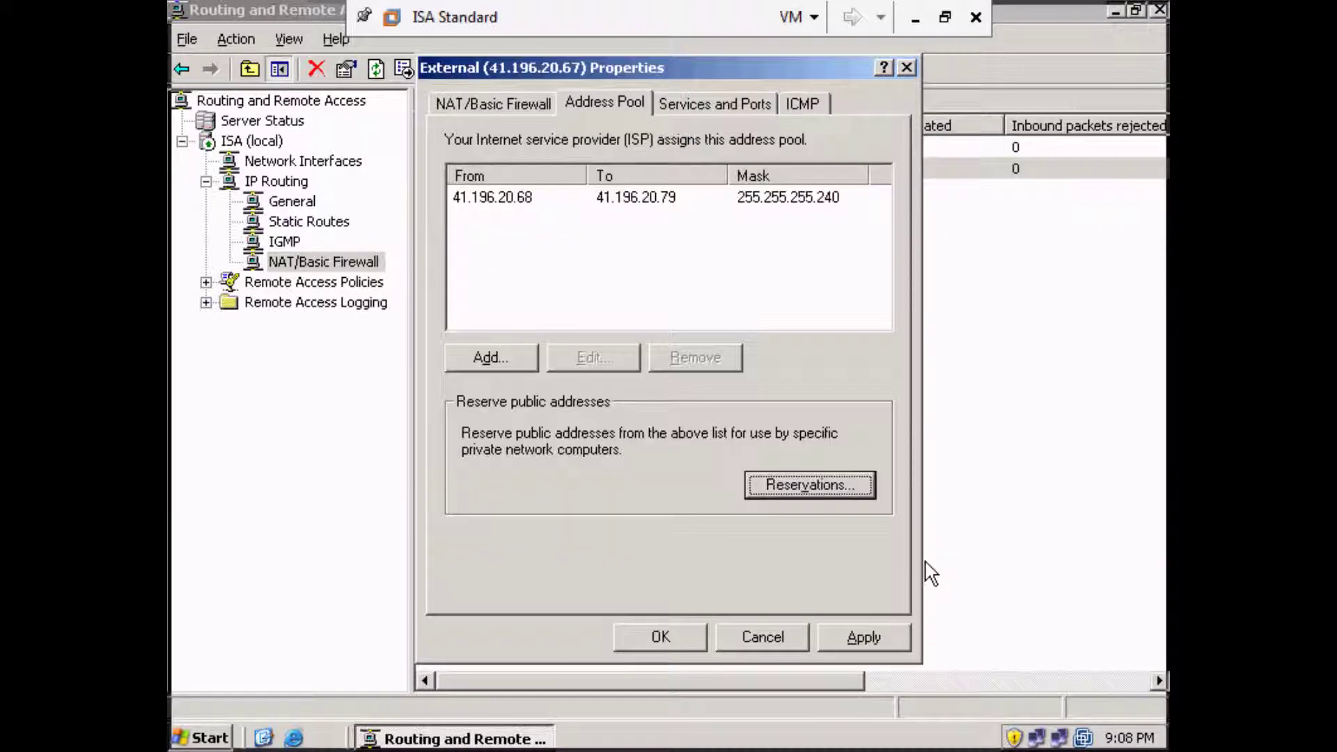
left_click(759, 636)
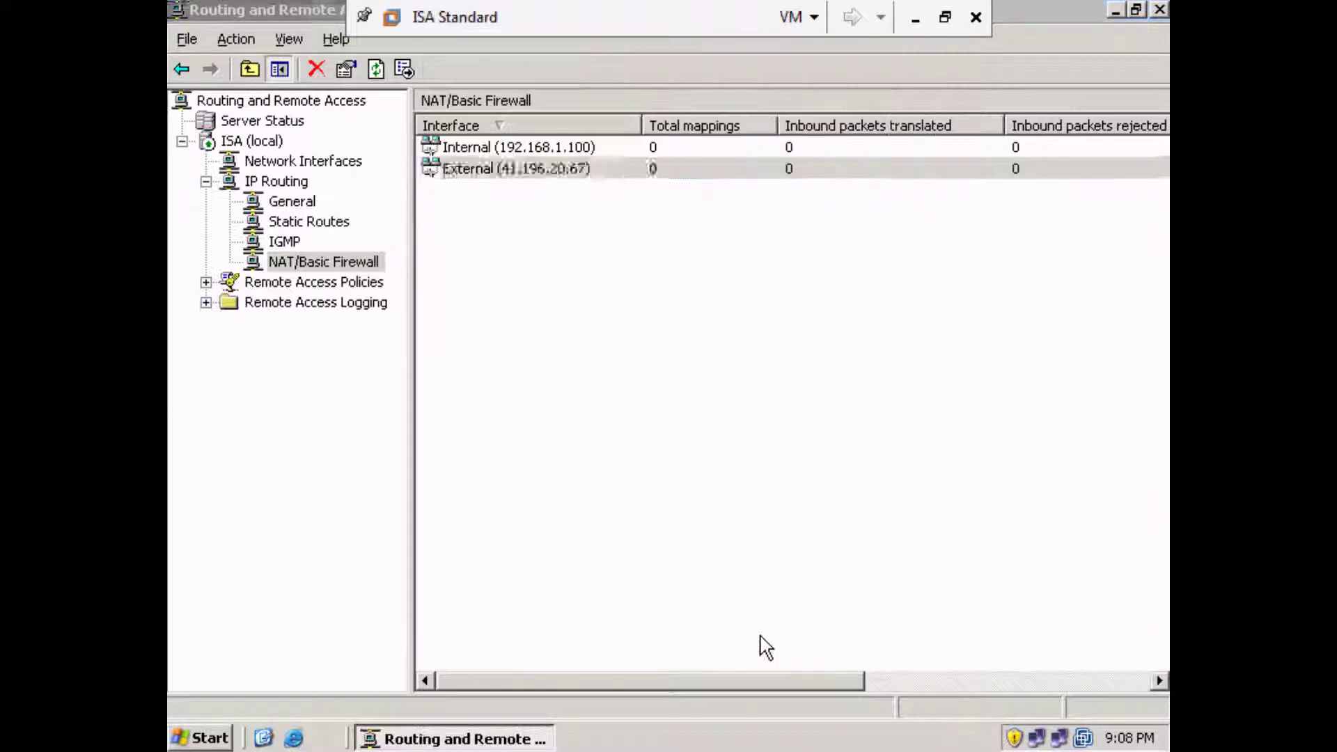
- Review the External interface's NAT and basic firewall properties and leave them without making changes
right_click(527, 164)
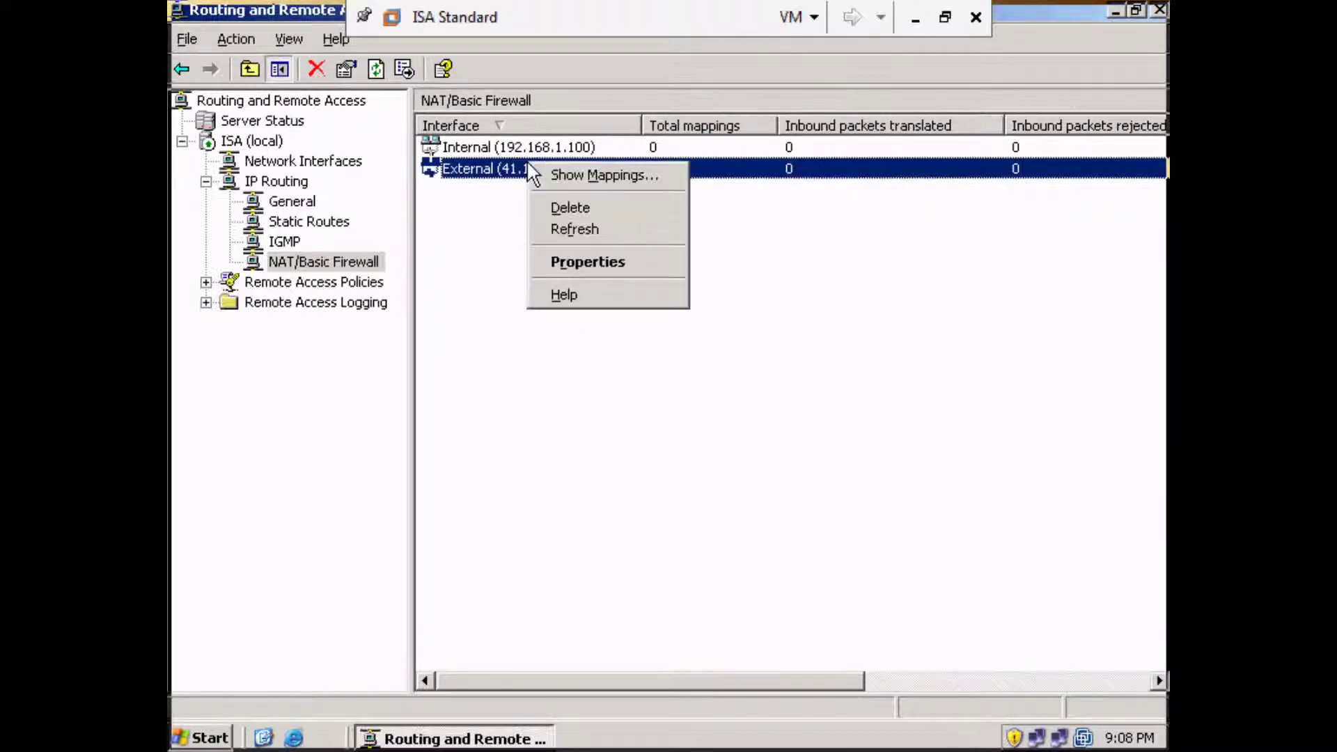
left_click(592, 263)
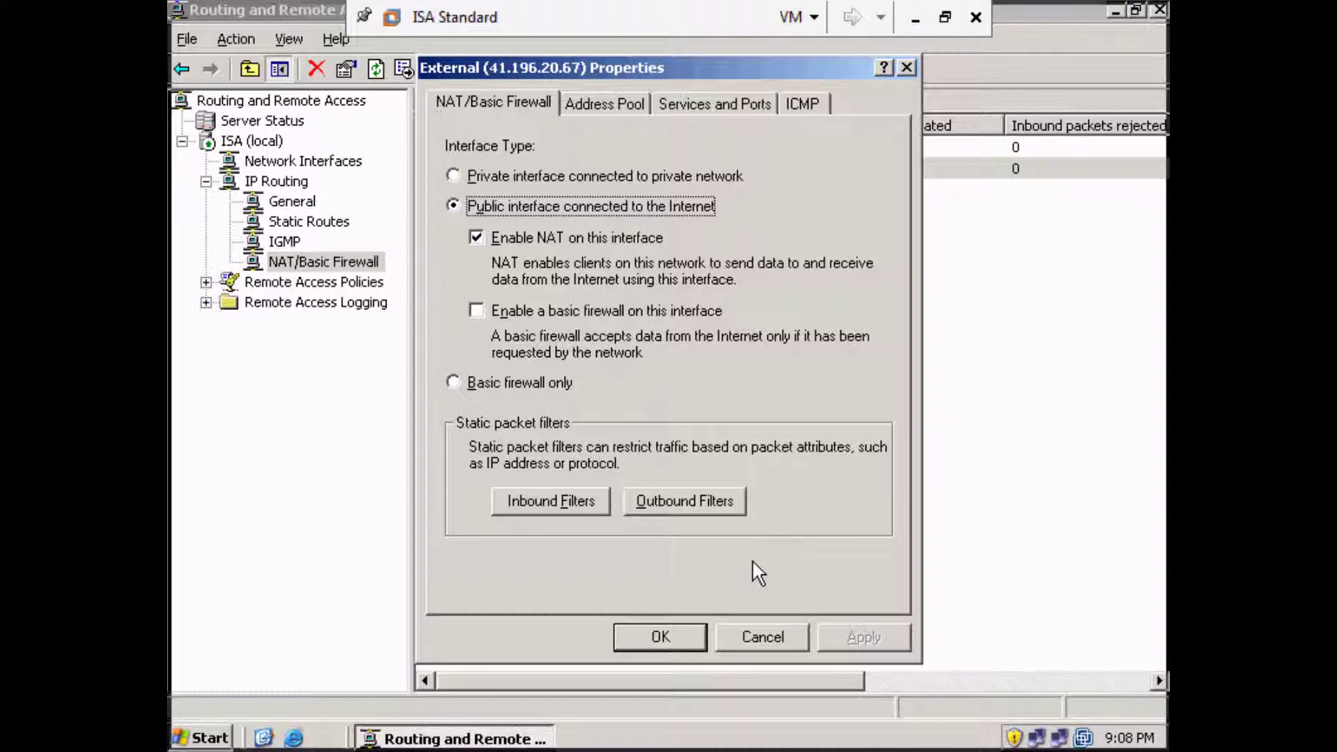
left_click(751, 637)
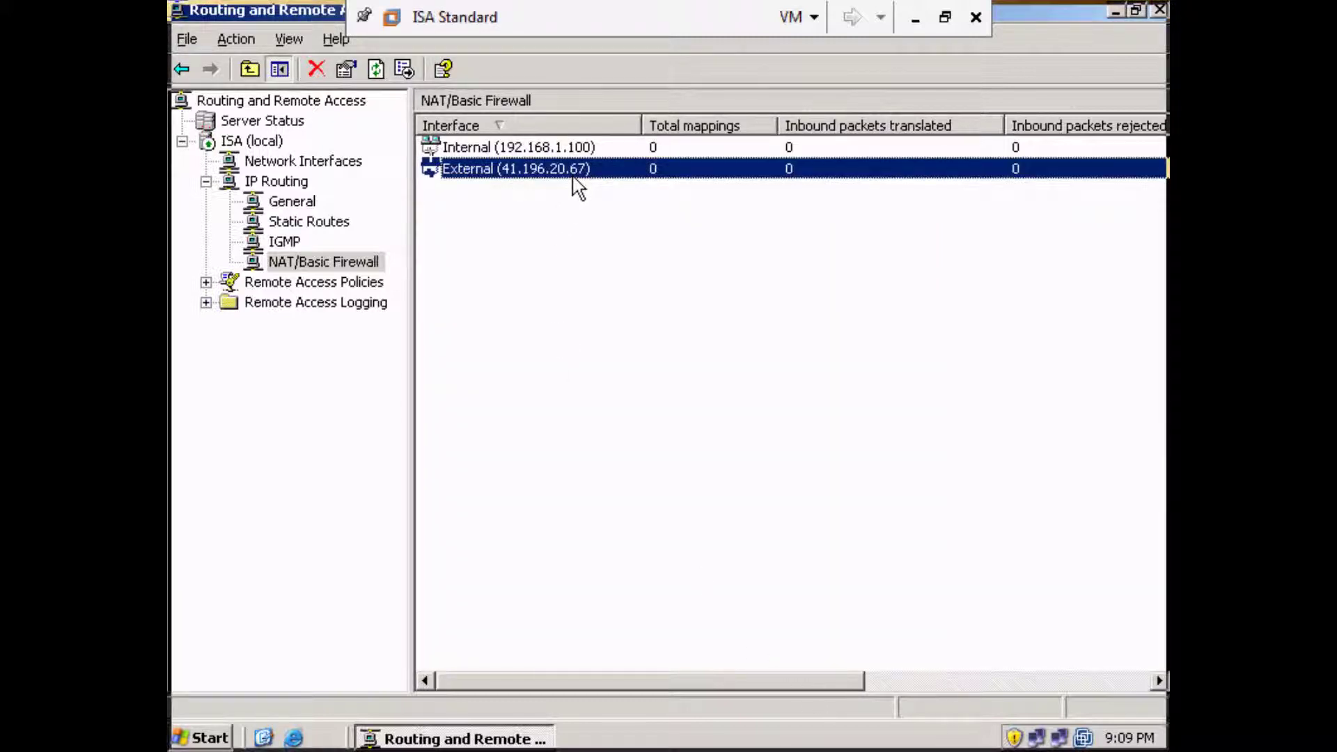
- Review the External interface's network address translation session mapping table and close it
right_click(577, 185)
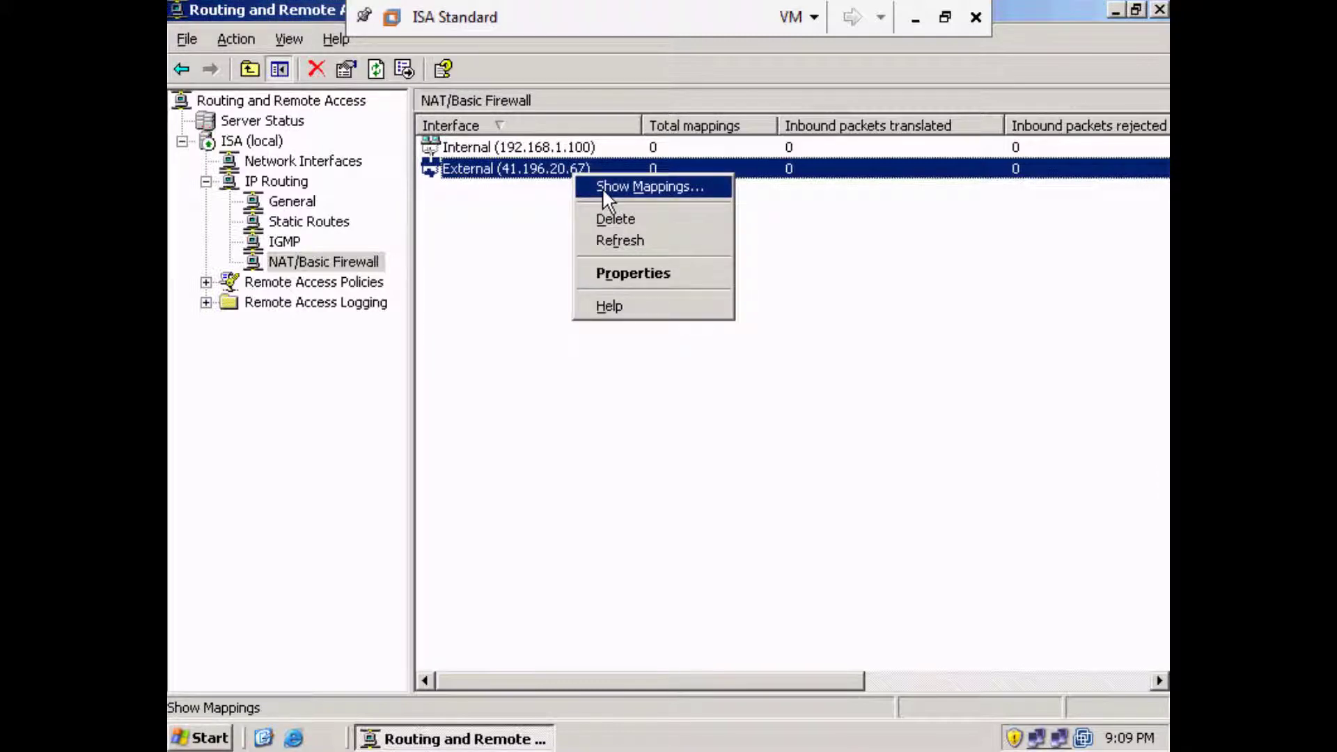
left_click(602, 188)
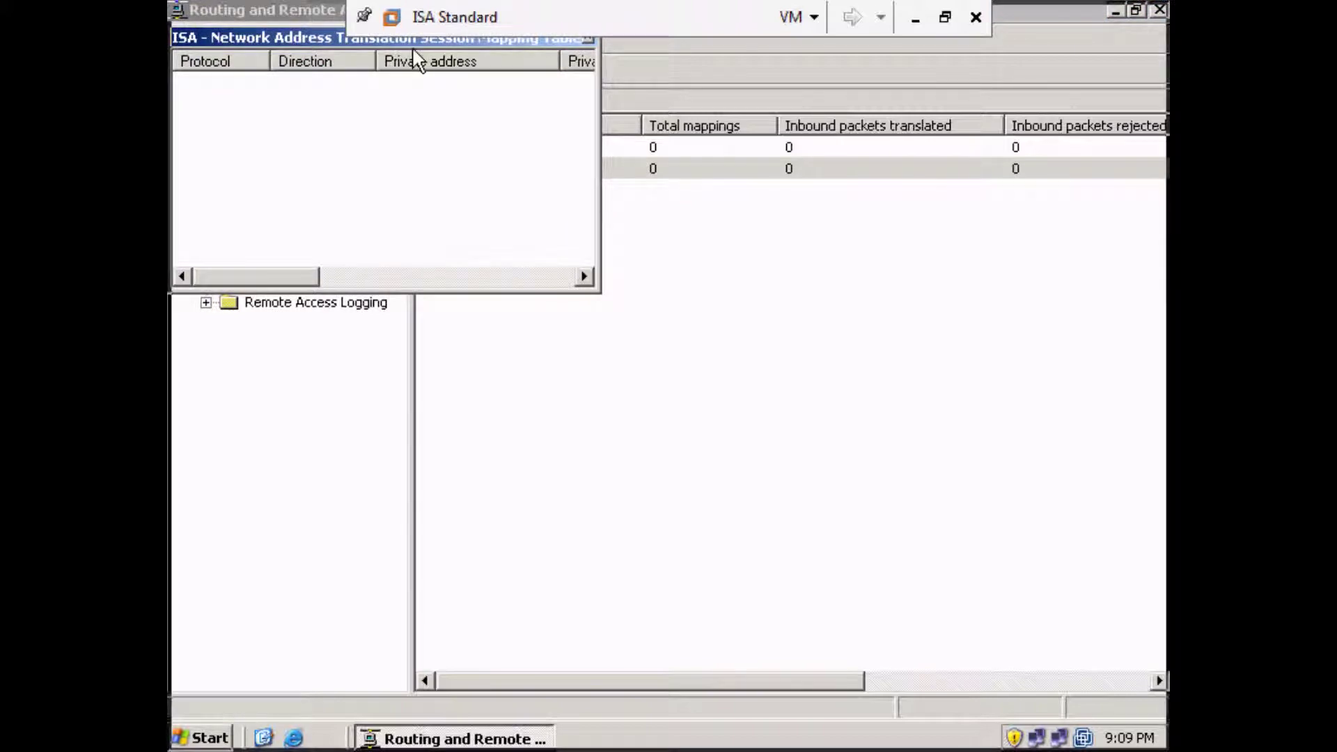
left_click_drag(257, 33, 264, 111)
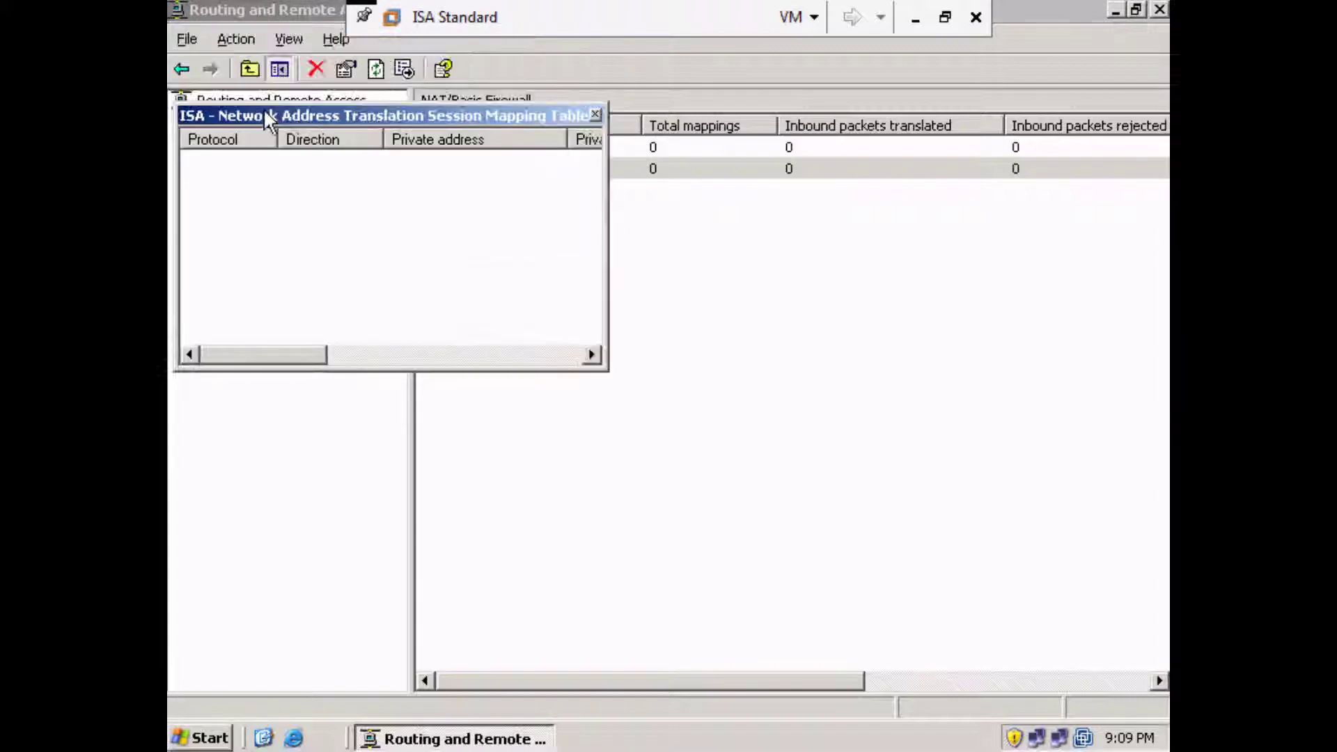
left_click(597, 113)
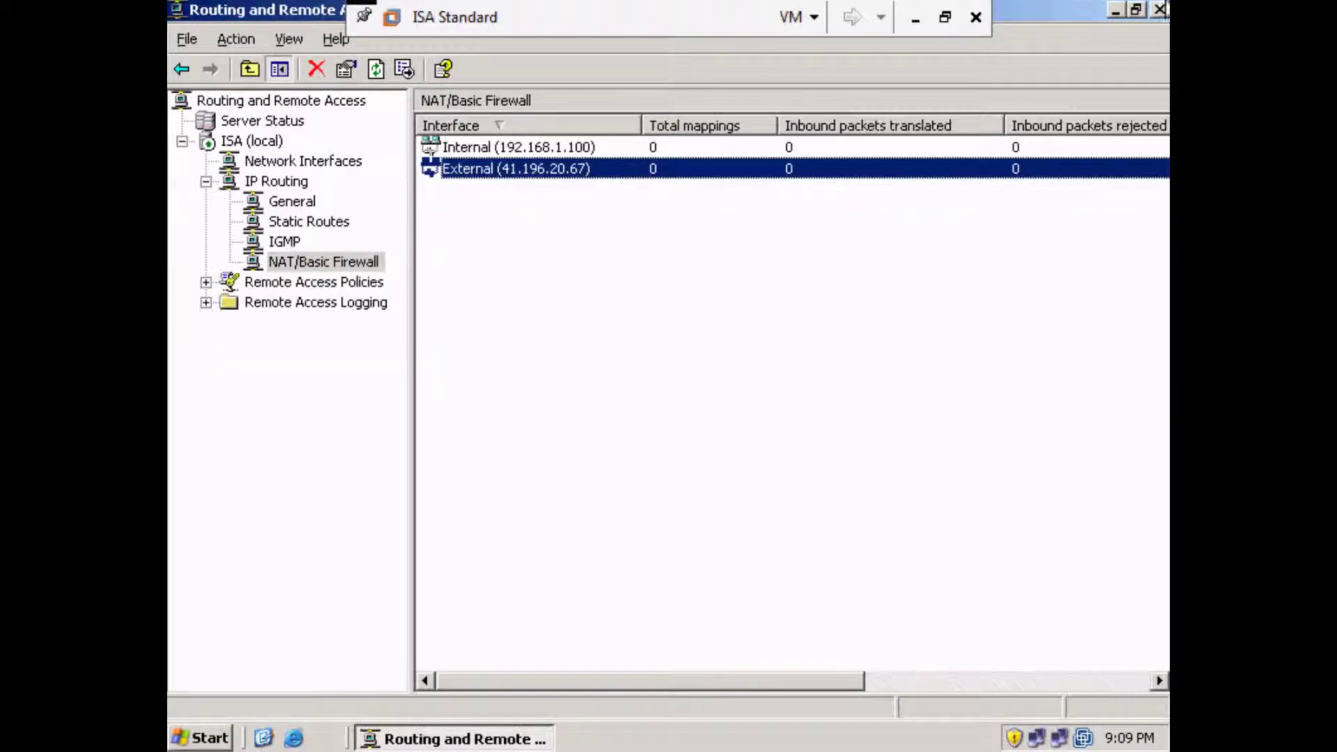
- Close the Routing and Remote Access console and minimize the ISA Standard virtual machine to return to the host desktop
left_click(1159, 9)
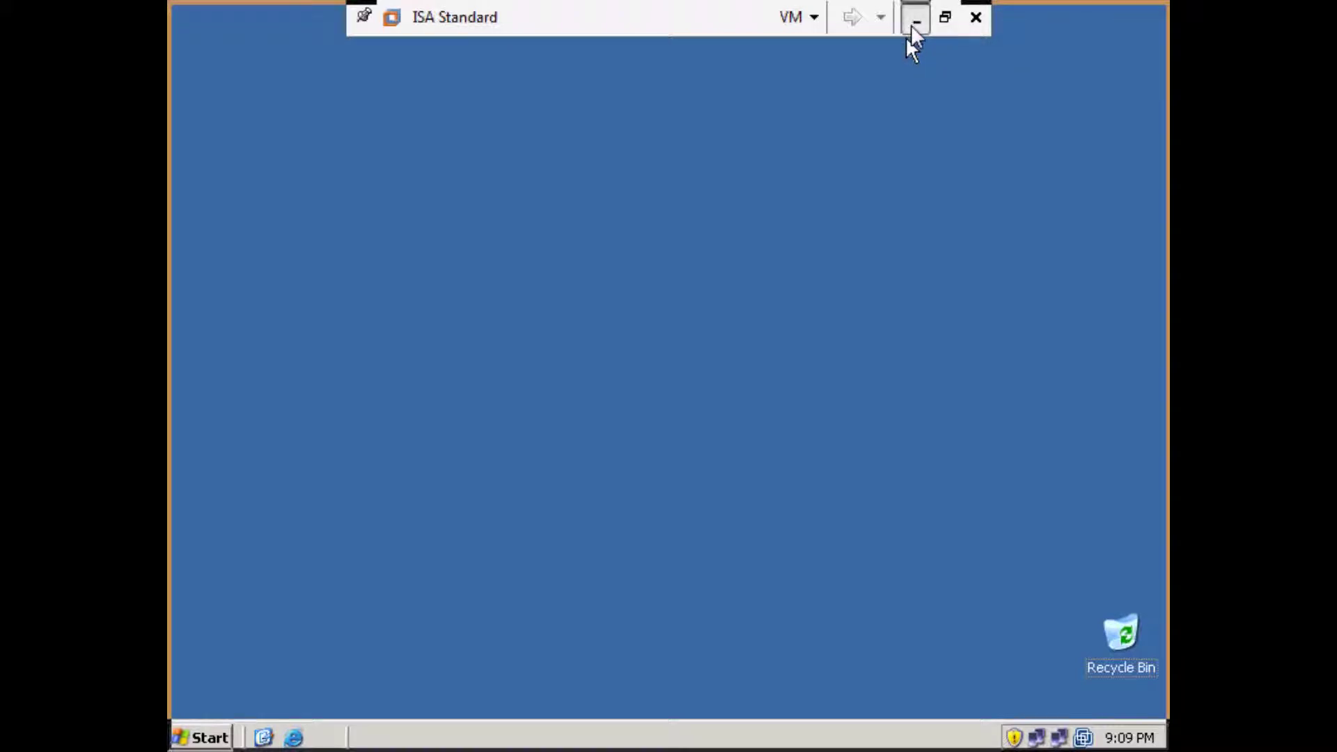
left_click(911, 23)
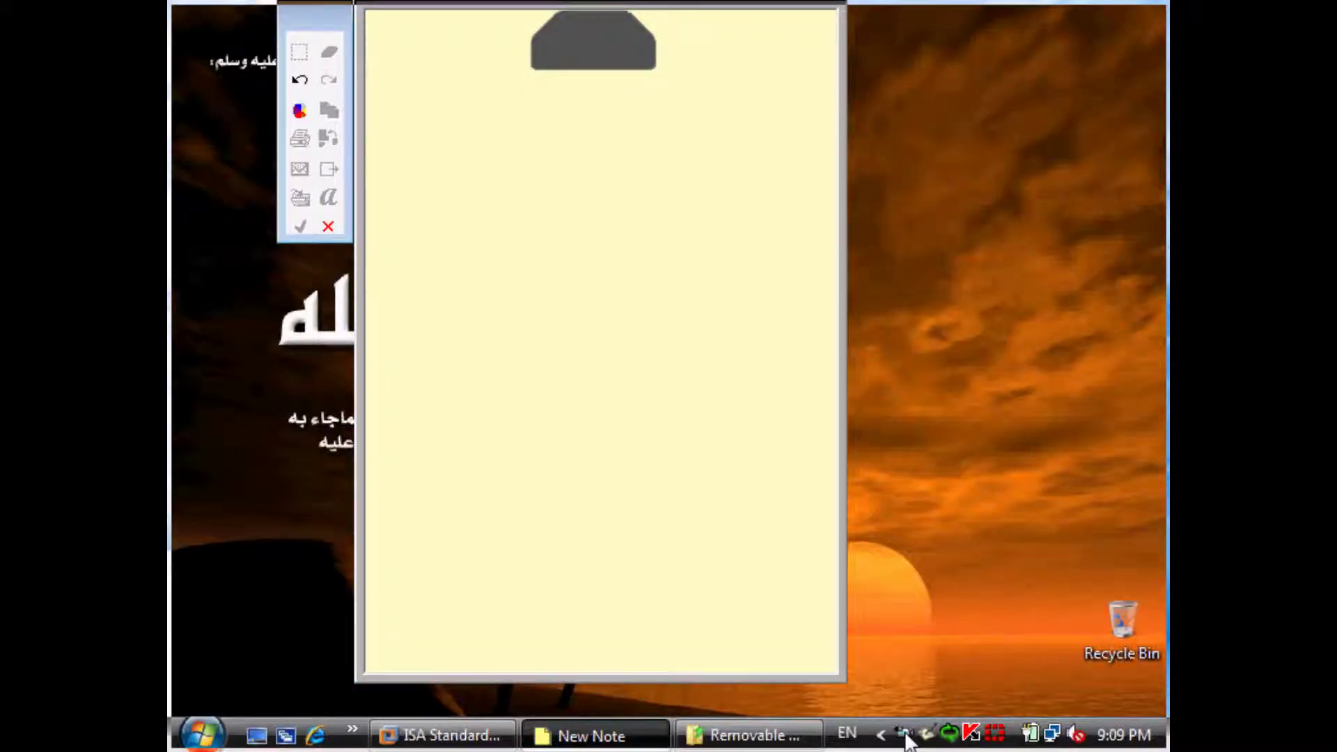